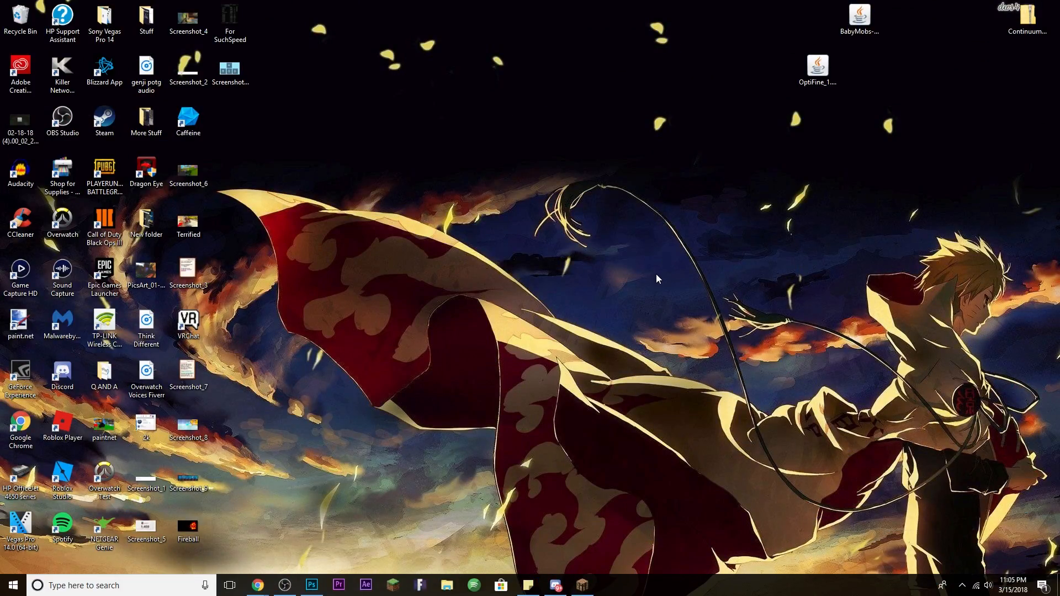
Step: Switch to Minecraft, close the creative inventory and move around the sword-holding NPC to view its pose
{"action": "left_click", "coordinate": [581, 584]}
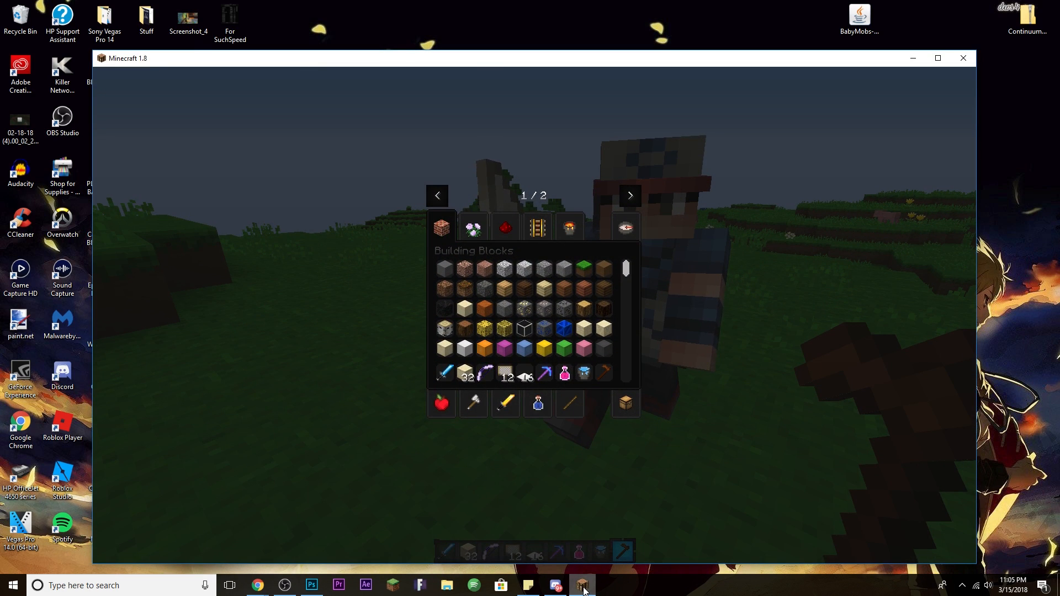
{"action": "key", "text": "e"}
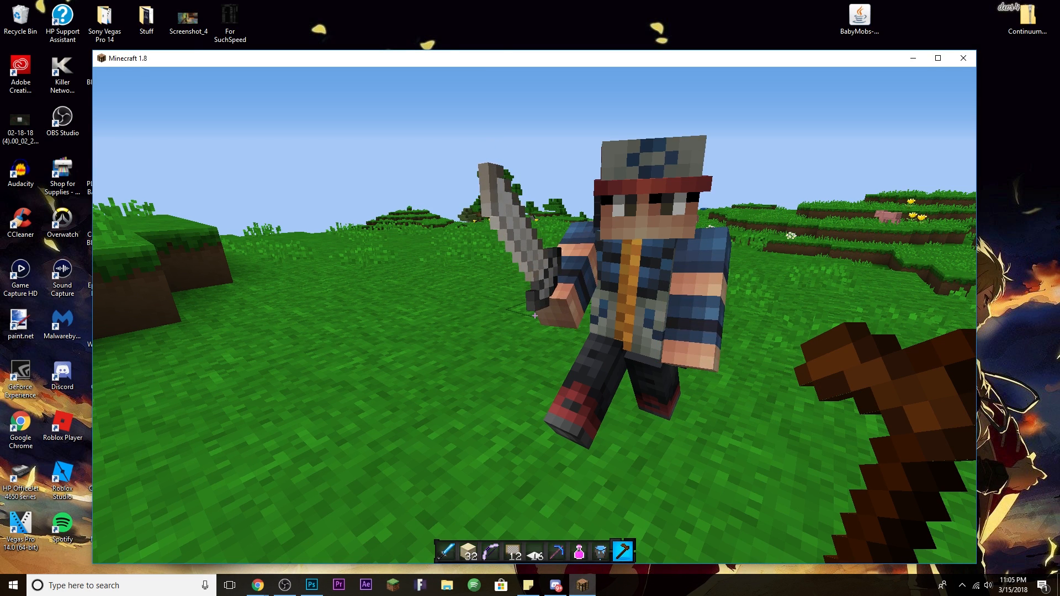
{"action": "key", "text": "d"}
{"action": "key", "text": "w"}
{"action": "key", "text": "d"}
{"action": "key", "text": "a"}
{"action": "key", "text": "d"}
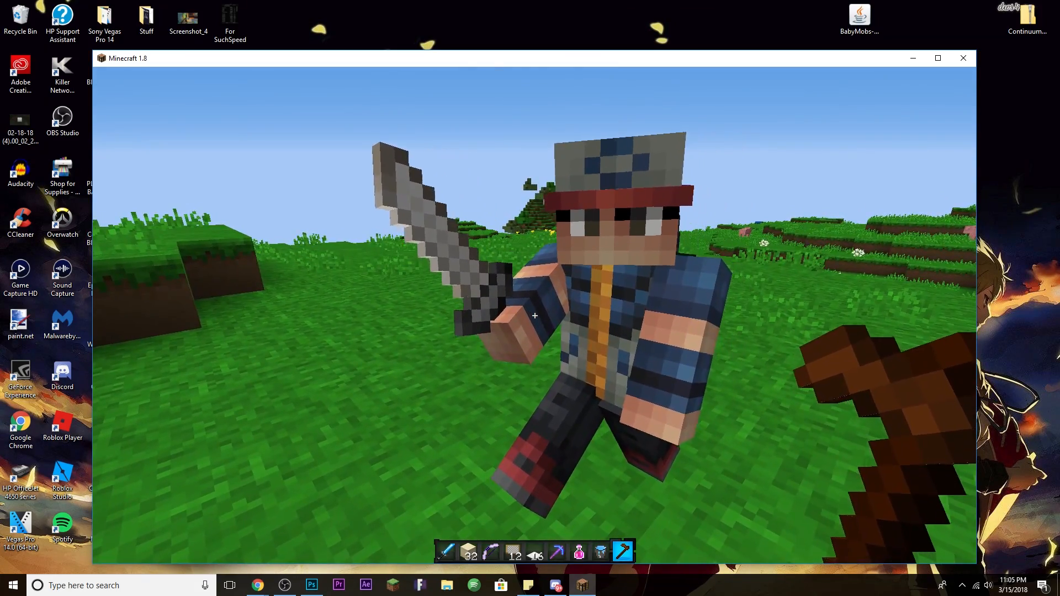
{"action": "key", "text": "s"}
{"action": "key", "text": "w"}
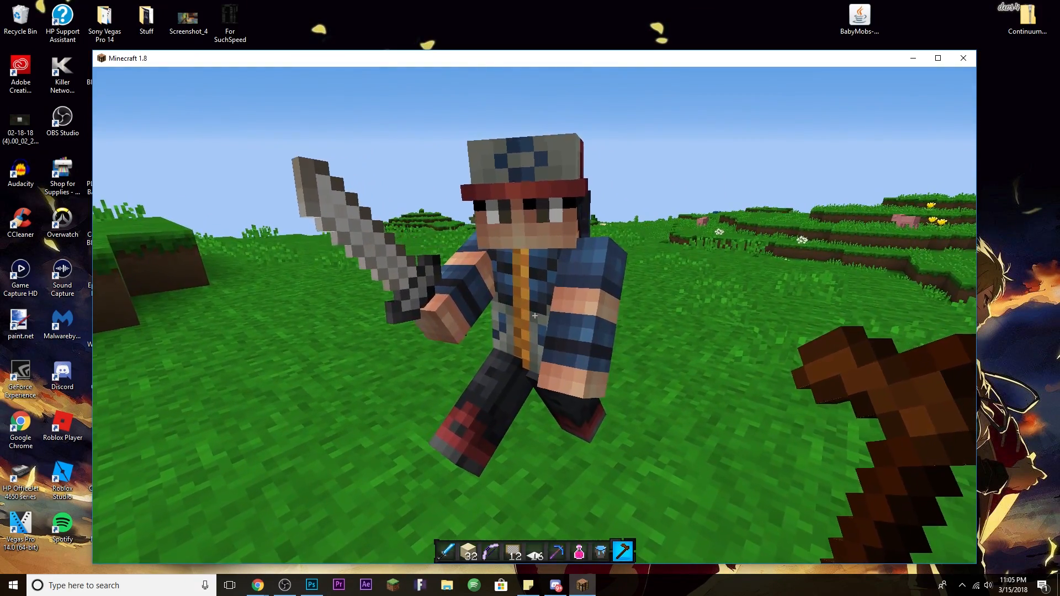
Step: Open the NPC's settings and view the available cape textures, keeping the current cape
{"action": "right_click", "coordinate": [534, 315]}
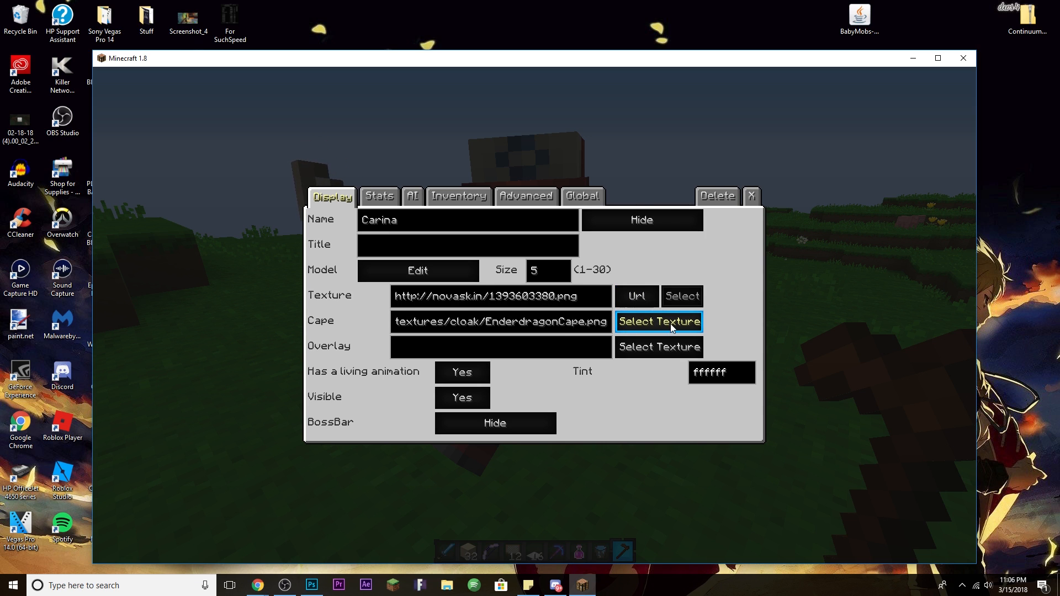
{"action": "left_click", "coordinate": [638, 323]}
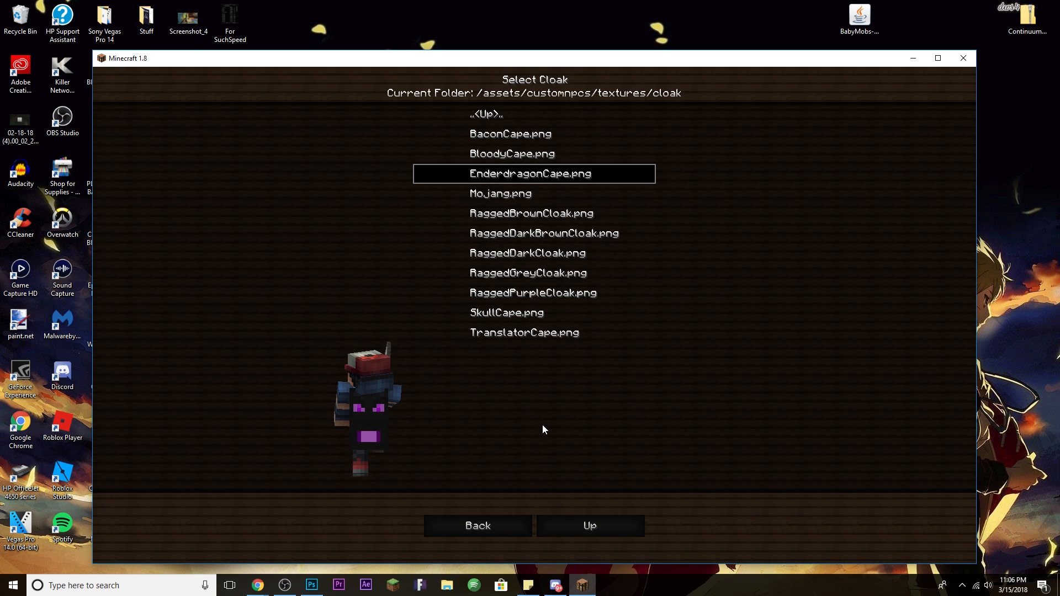
{"action": "left_click", "coordinate": [502, 524]}
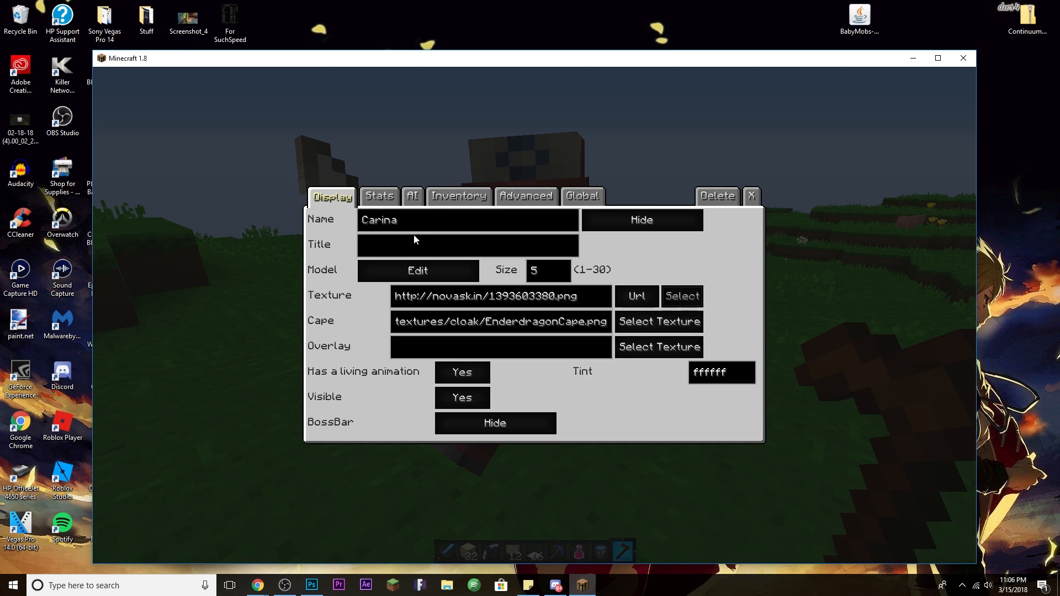
Step: Review the NPC's AI movement options, including rotation and move speed, and its inventory and equipment slots
{"action": "left_click", "coordinate": [418, 197]}
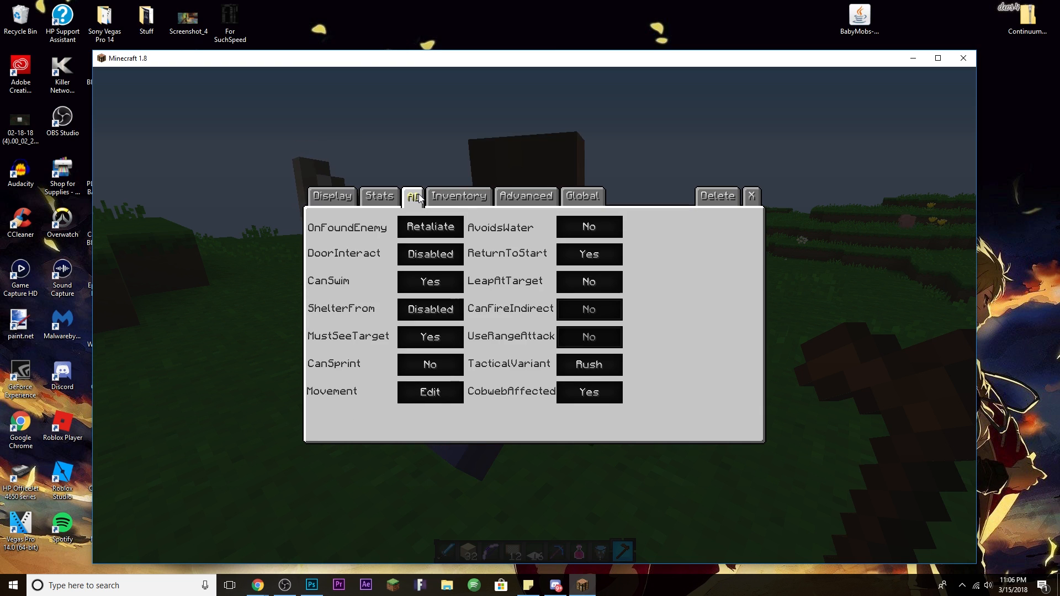
{"action": "left_click", "coordinate": [441, 397]}
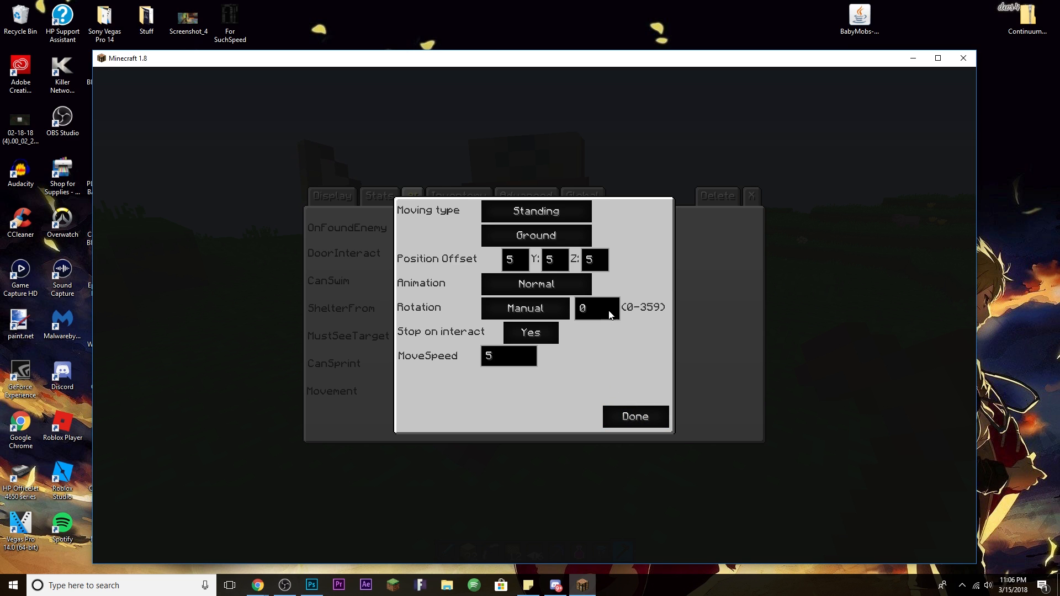
{"action": "left_click", "coordinate": [649, 423]}
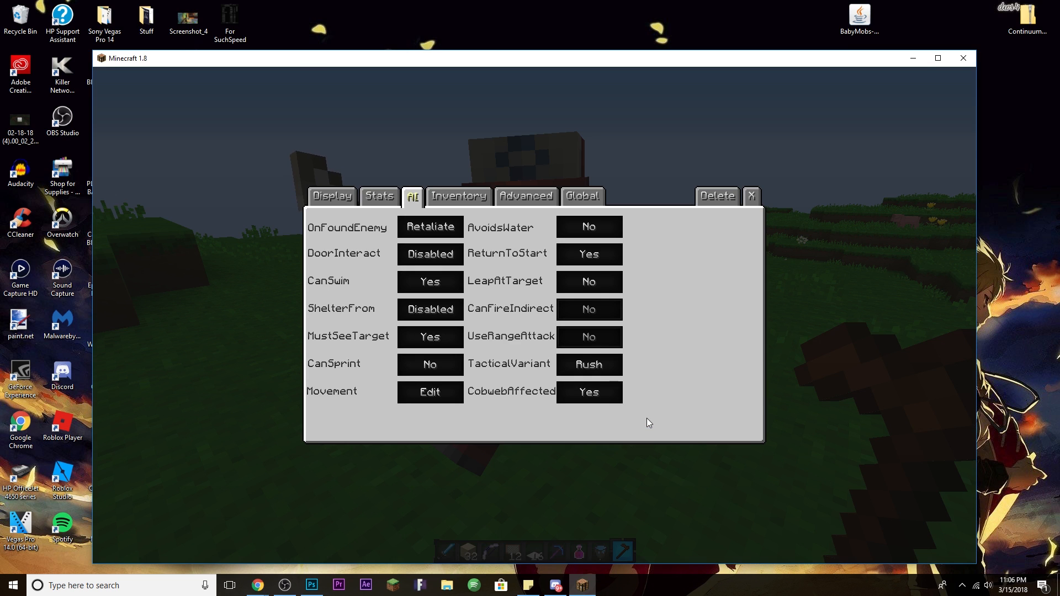
{"action": "left_click", "coordinate": [474, 197]}
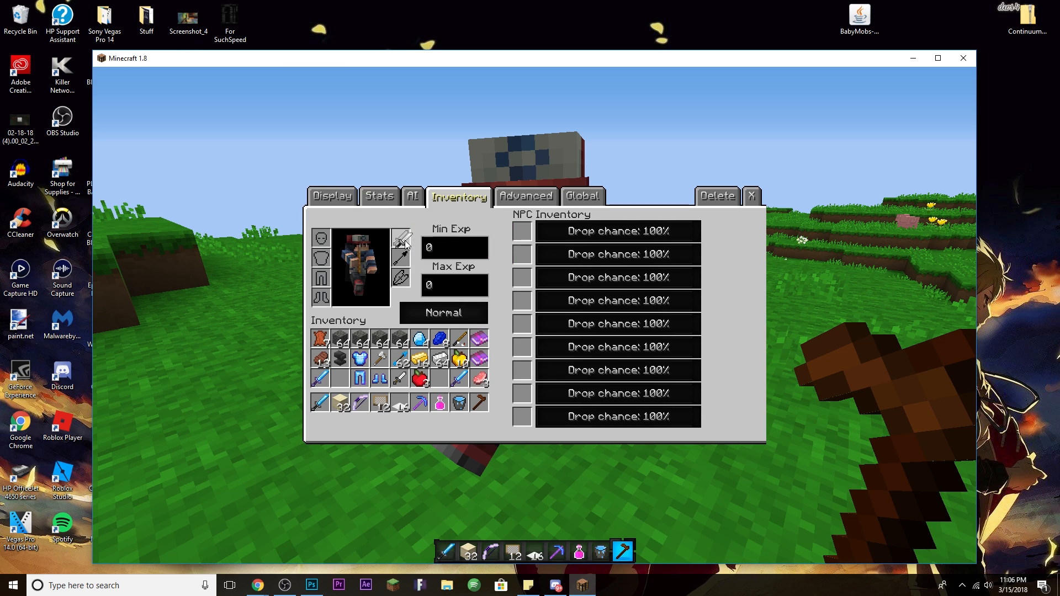
Step: Review the NPC's Puppet pose settings for the head, both arms and both legs, and close the NPC editor
{"action": "left_click", "coordinate": [525, 197]}
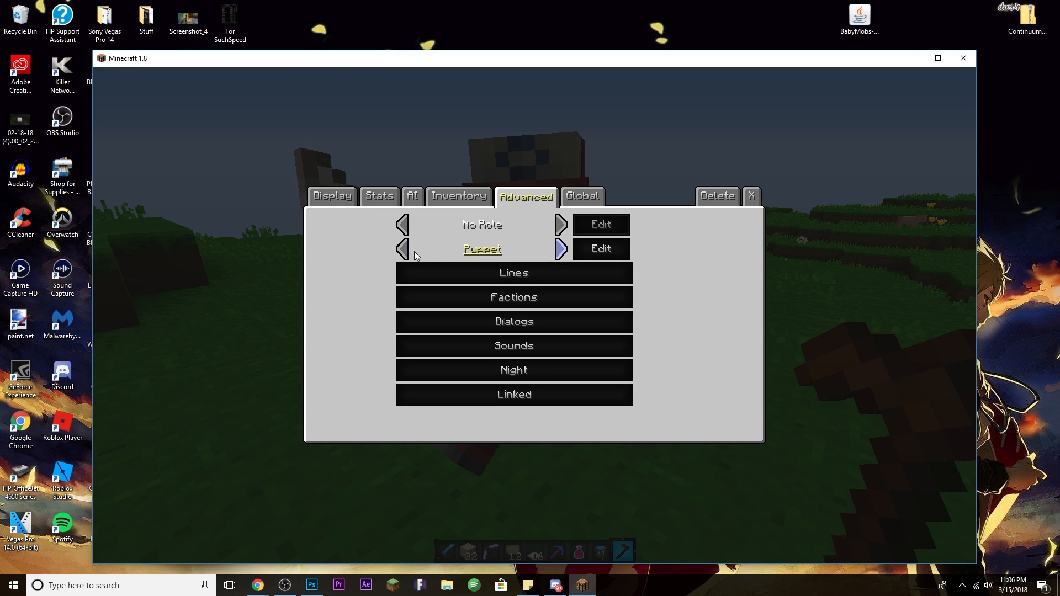
{"action": "left_click", "coordinate": [614, 253]}
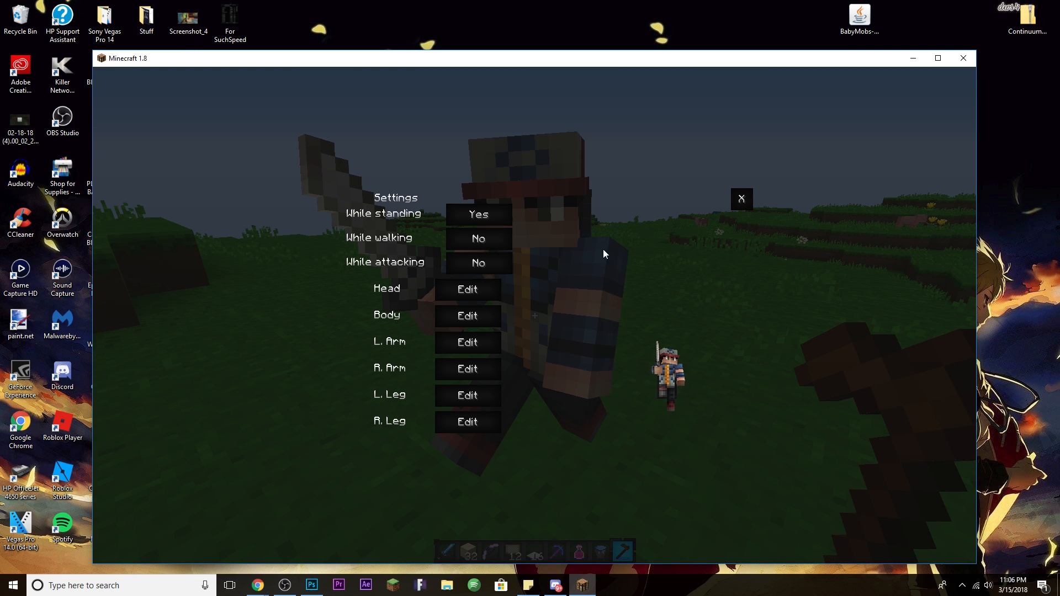
{"action": "left_click", "coordinate": [466, 287]}
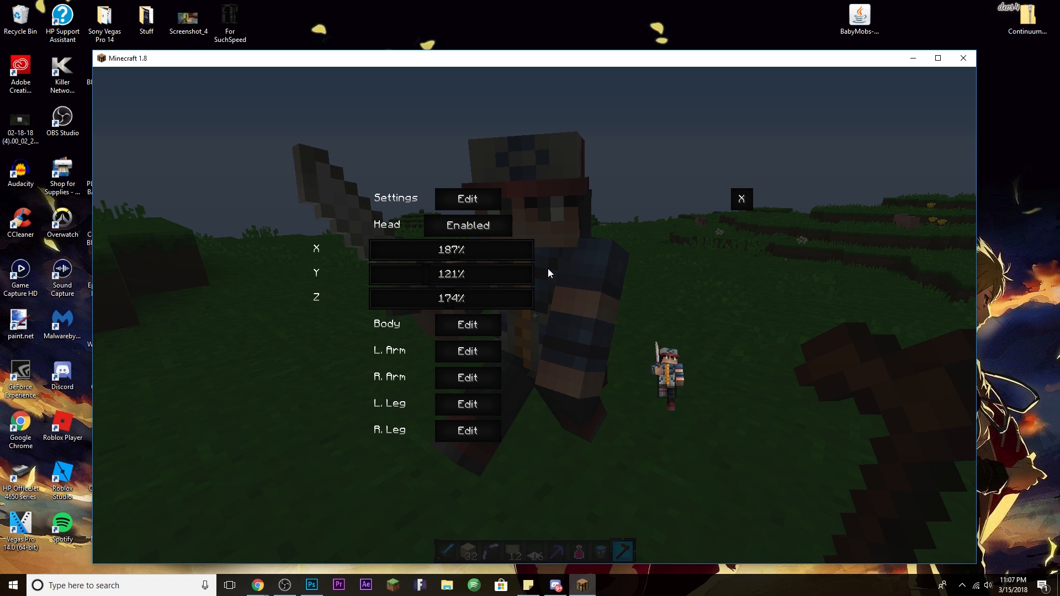
{"action": "left_click", "coordinate": [496, 353]}
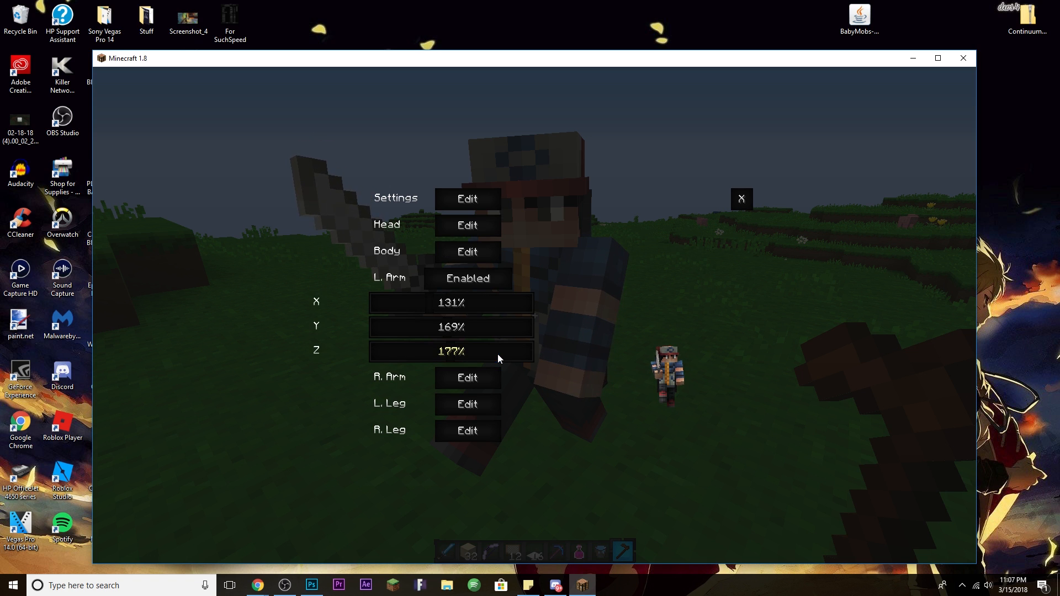
{"action": "left_click", "coordinate": [497, 383]}
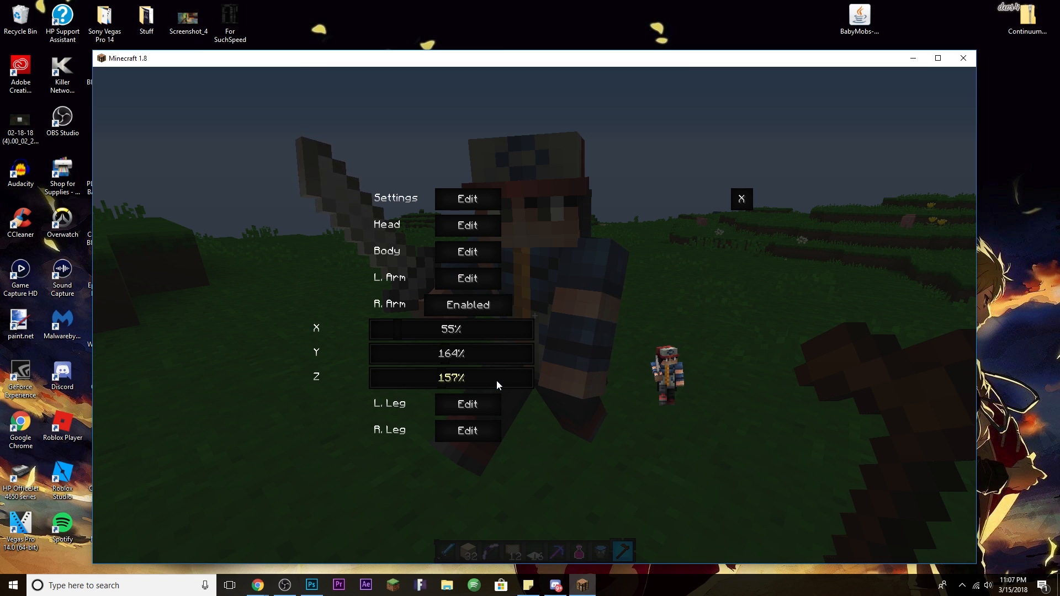
{"action": "left_click", "coordinate": [493, 410]}
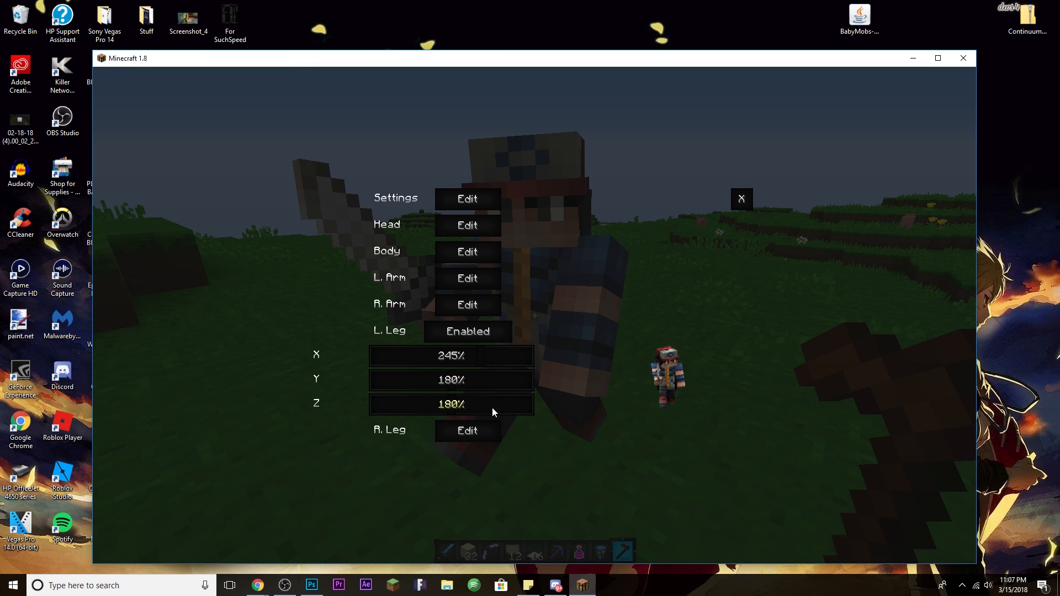
{"action": "left_click", "coordinate": [500, 436]}
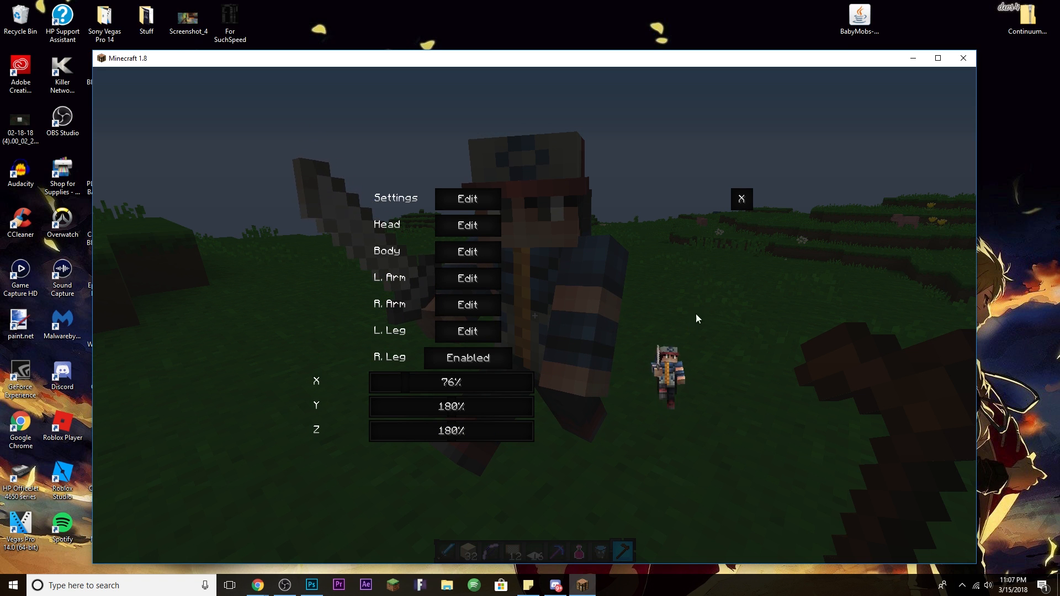
{"action": "left_click", "coordinate": [741, 199]}
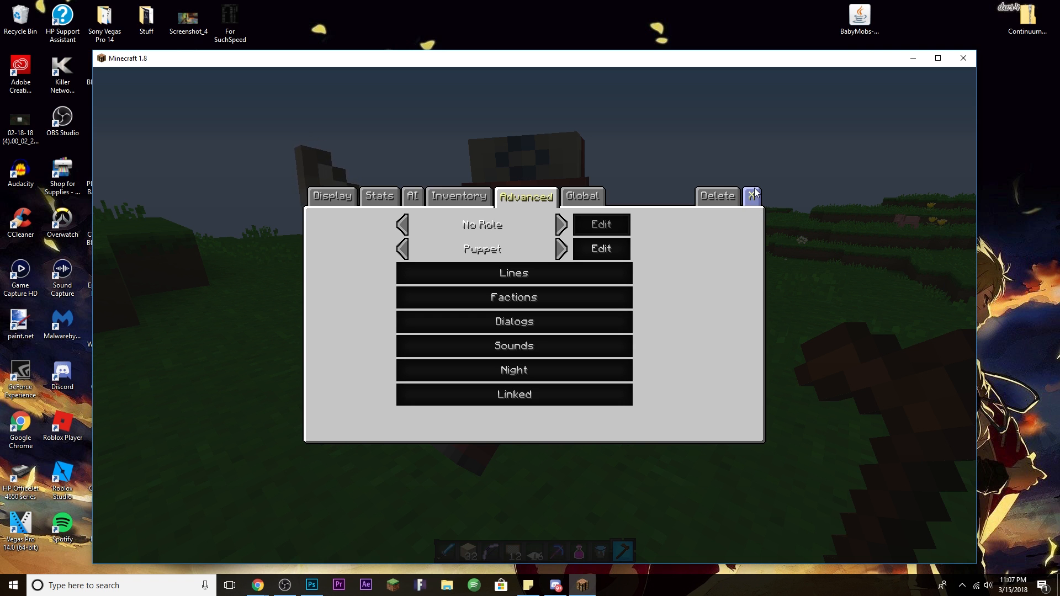
{"action": "left_click", "coordinate": [754, 195]}
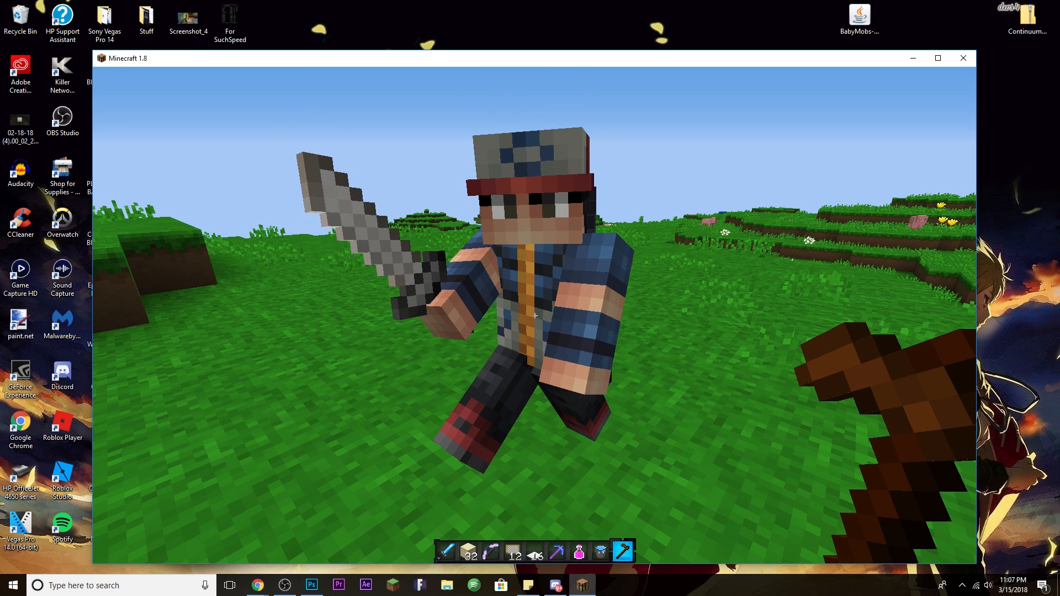
Step: Hide the game's HUD to preview a clean screenshot view, restore it, and walk around the NPC
{"action": "key", "text": "F1"}
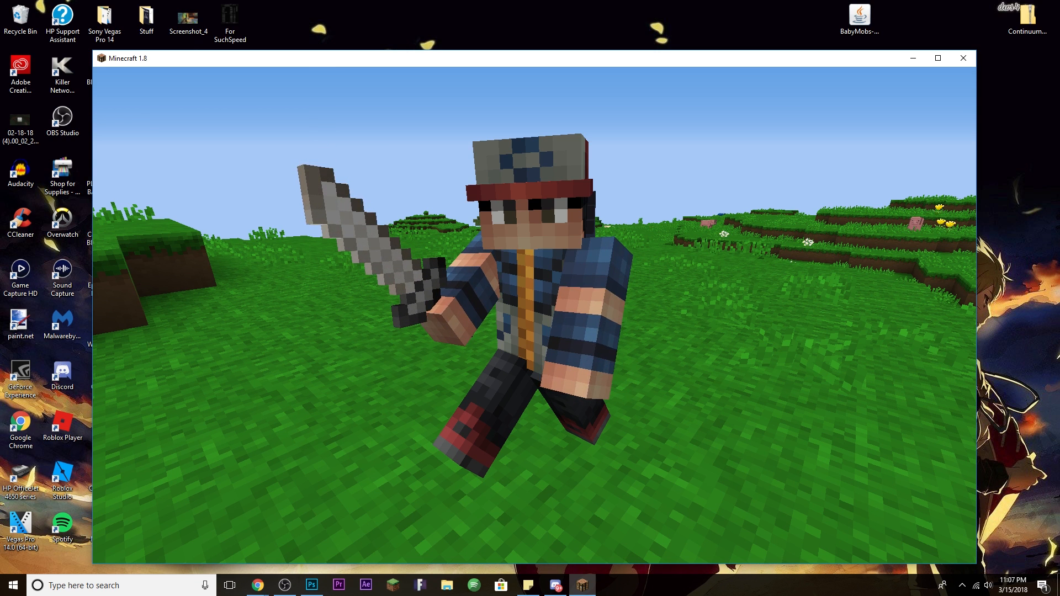
{"action": "key", "text": "F1"}
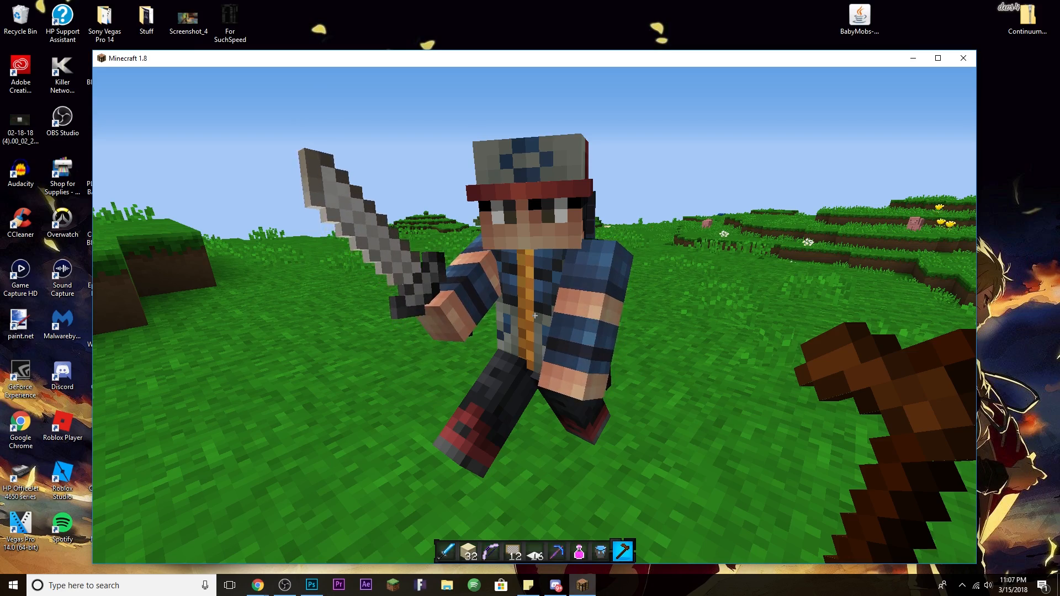
{"action": "key", "text": "a"}
{"action": "key", "text": "w"}
{"action": "key", "text": "s"}
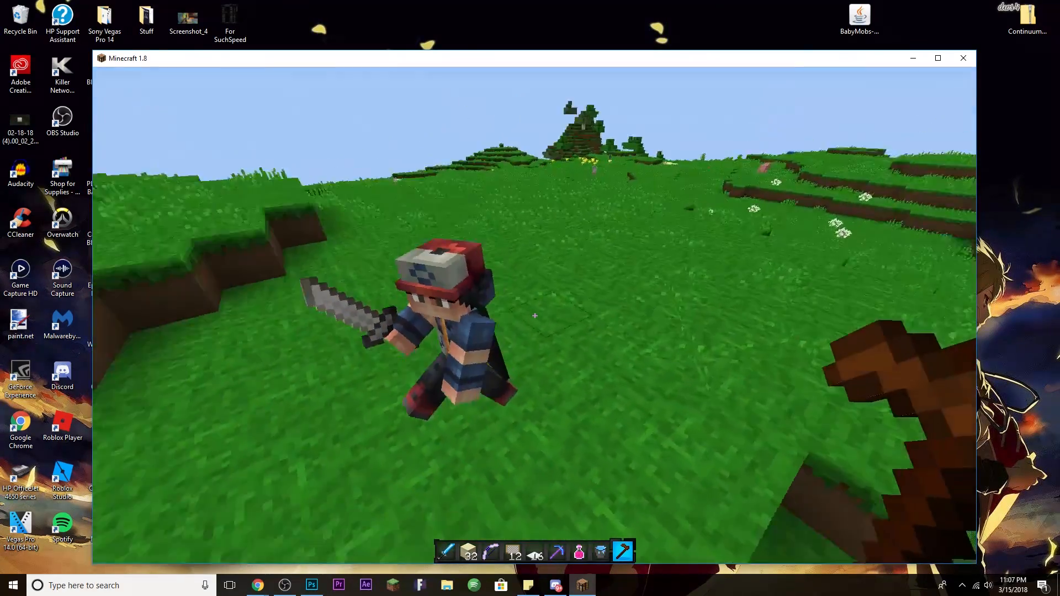
{"action": "key", "text": "w"}
{"action": "key", "text": "space"}
{"action": "key", "text": "s"}
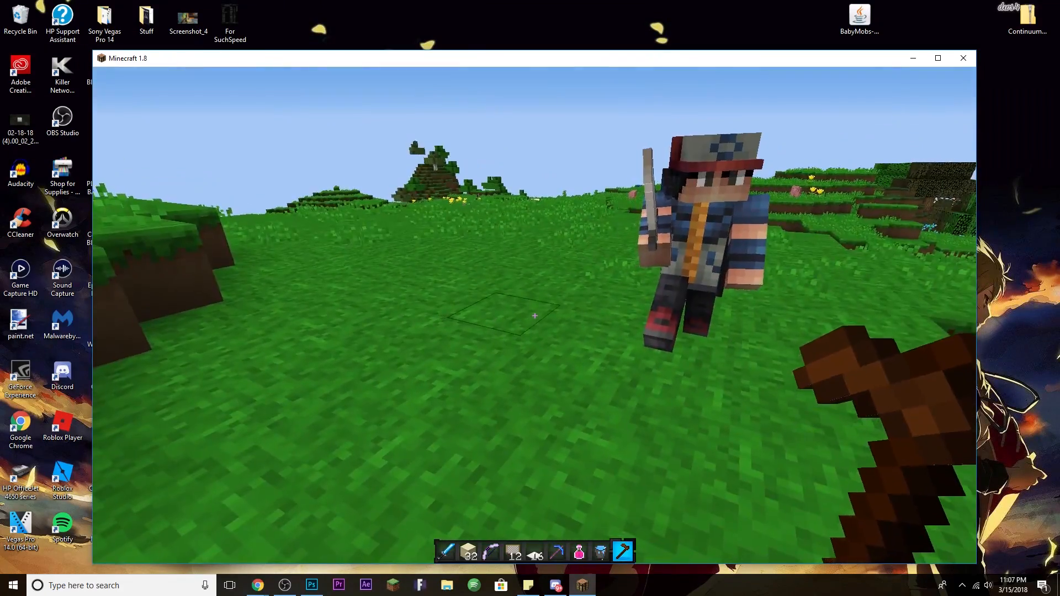
Step: Review the key bindings in the game's Controls settings and return to the Options screen
{"action": "key", "text": "Escape"}
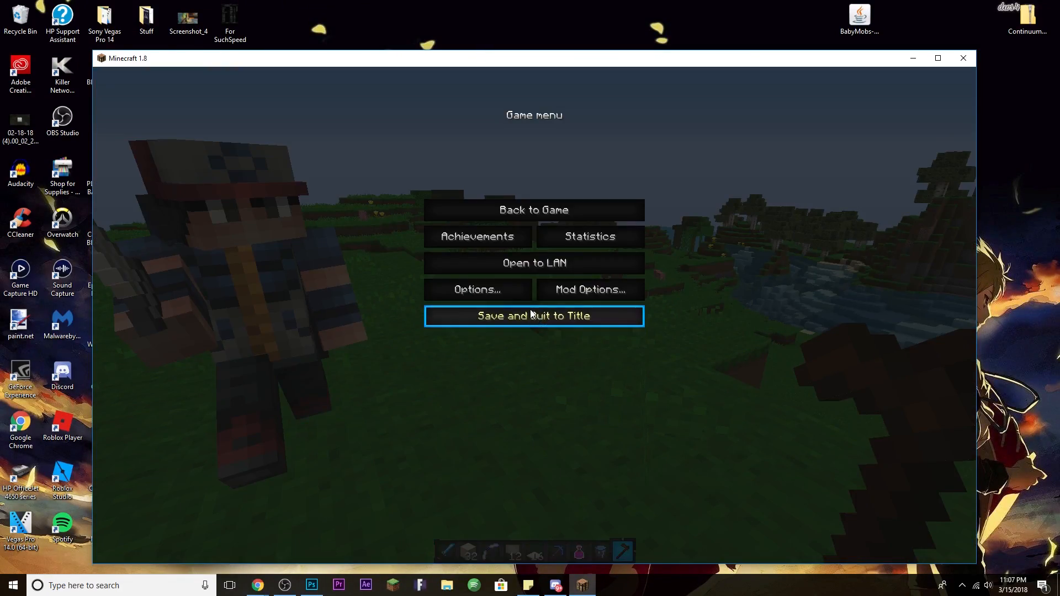
{"action": "left_click", "coordinate": [505, 293]}
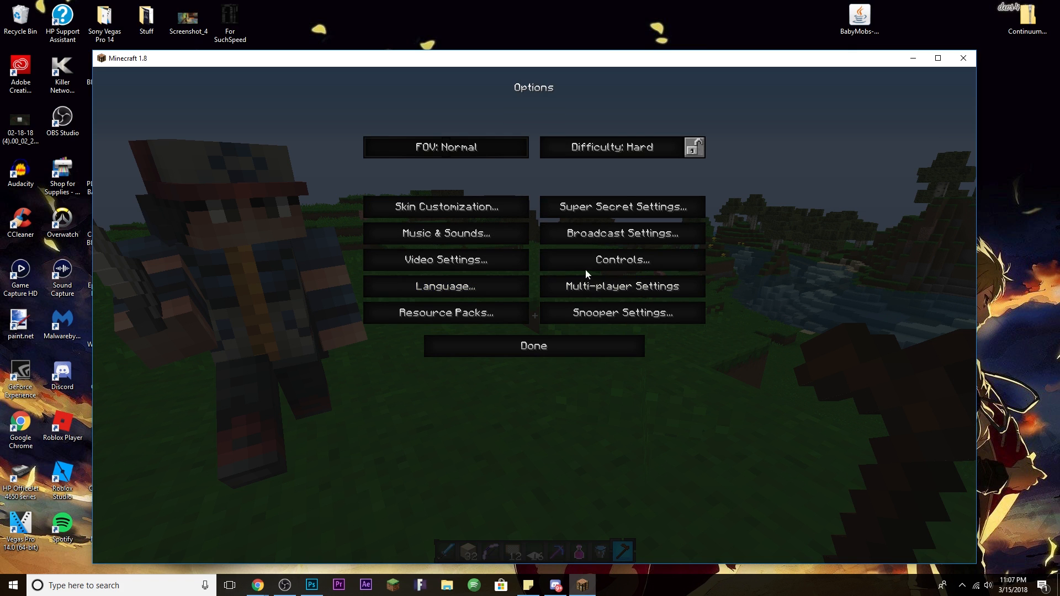
{"action": "left_click", "coordinate": [600, 261]}
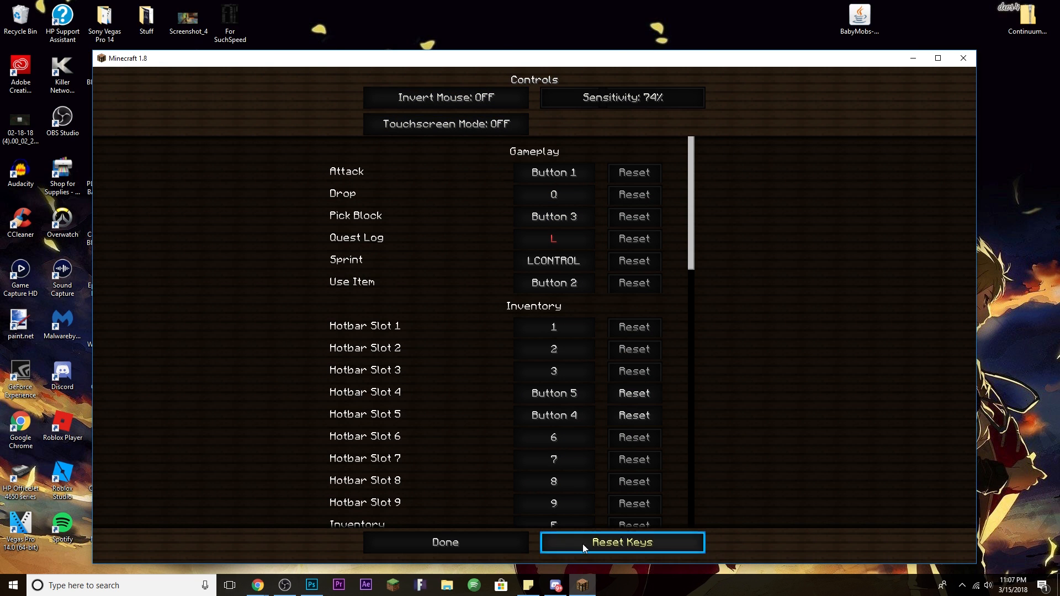
{"action": "left_click_drag", "start_coordinate": [691, 252], "coordinate": [692, 169]}
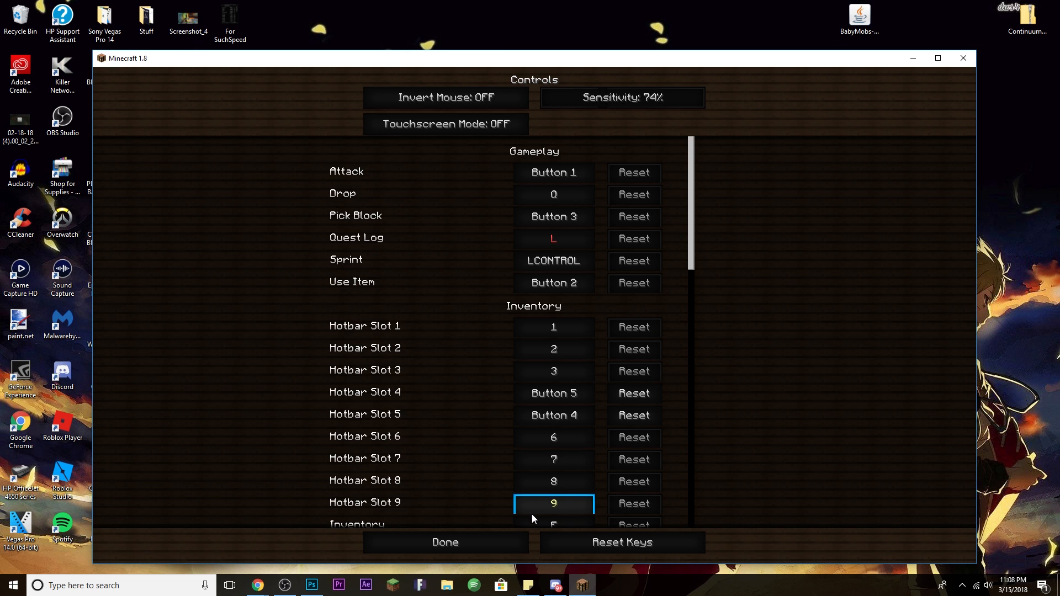
{"action": "left_click", "coordinate": [520, 545]}
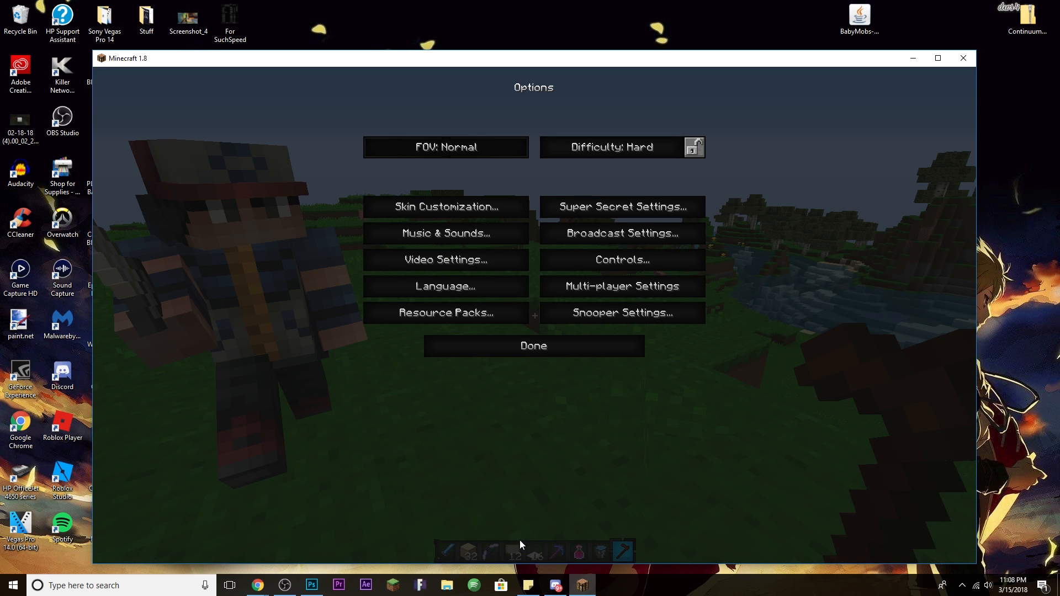
Step: Leave the options, save and quit the world to the title screen, and minimize the game
{"action": "left_click", "coordinate": [596, 357]}
{"action": "left_click", "coordinate": [581, 323]}
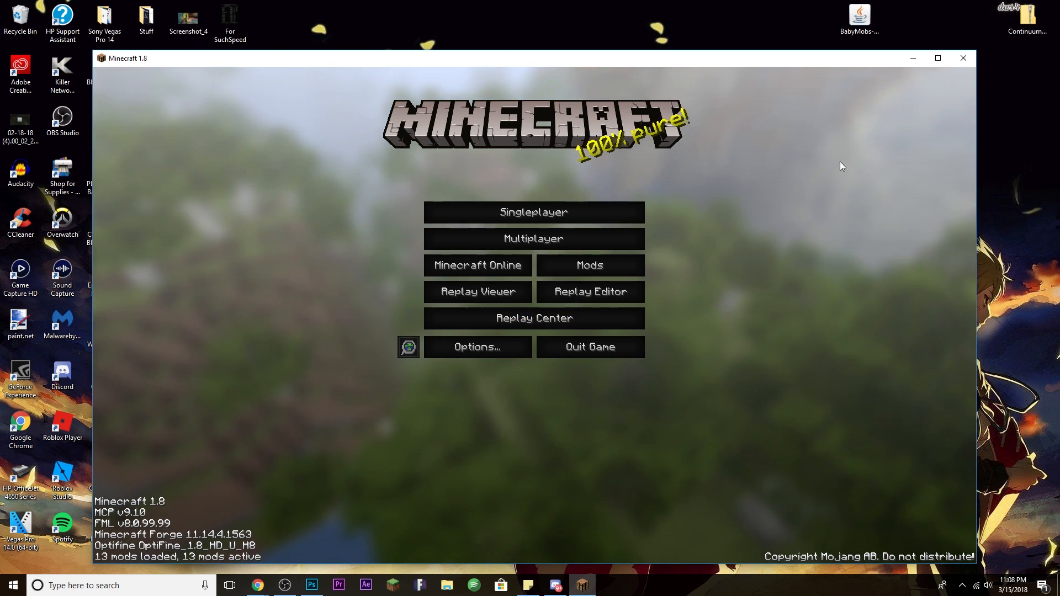
{"action": "left_click", "coordinate": [914, 58]}
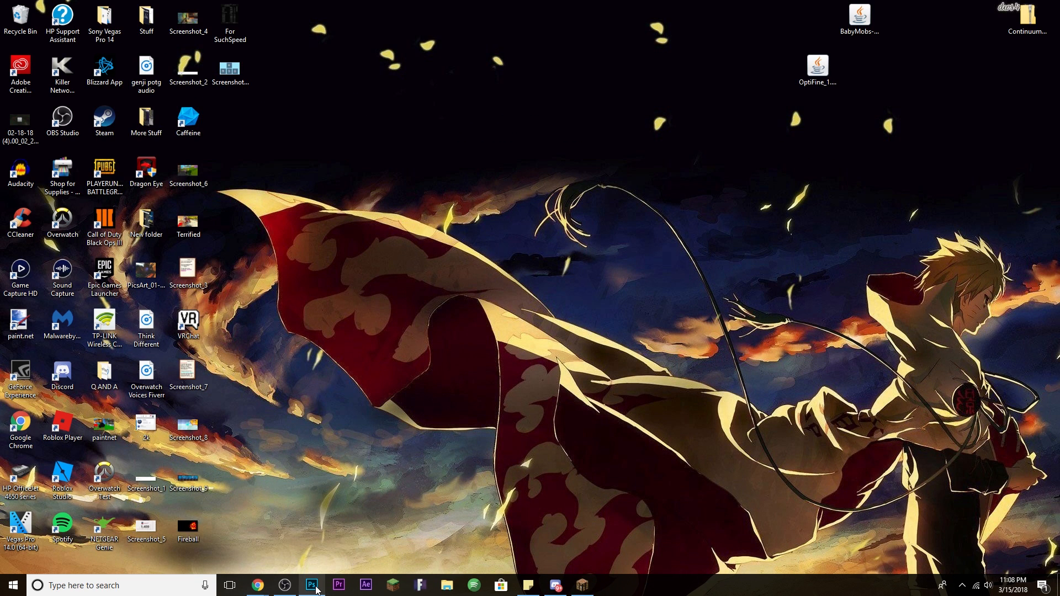
Step: Switch to Photoshop and create a new 1920 × 1080 pixel document named Tutorial 17 with the Thumbnails document type
{"action": "left_click", "coordinate": [311, 585]}
{"action": "left_click", "coordinate": [37, 9]}
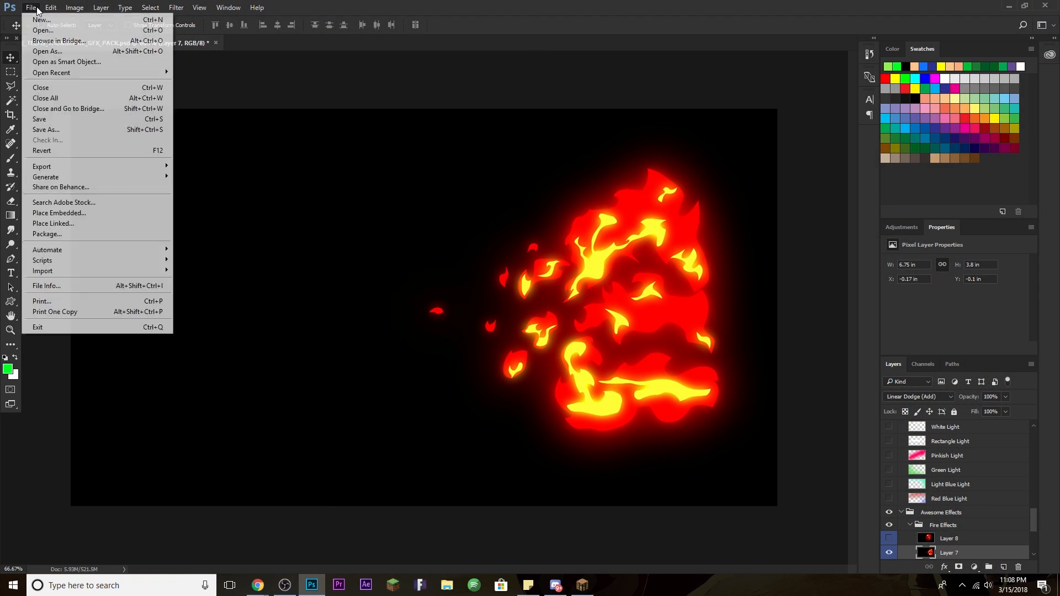
{"action": "left_click", "coordinate": [41, 19]}
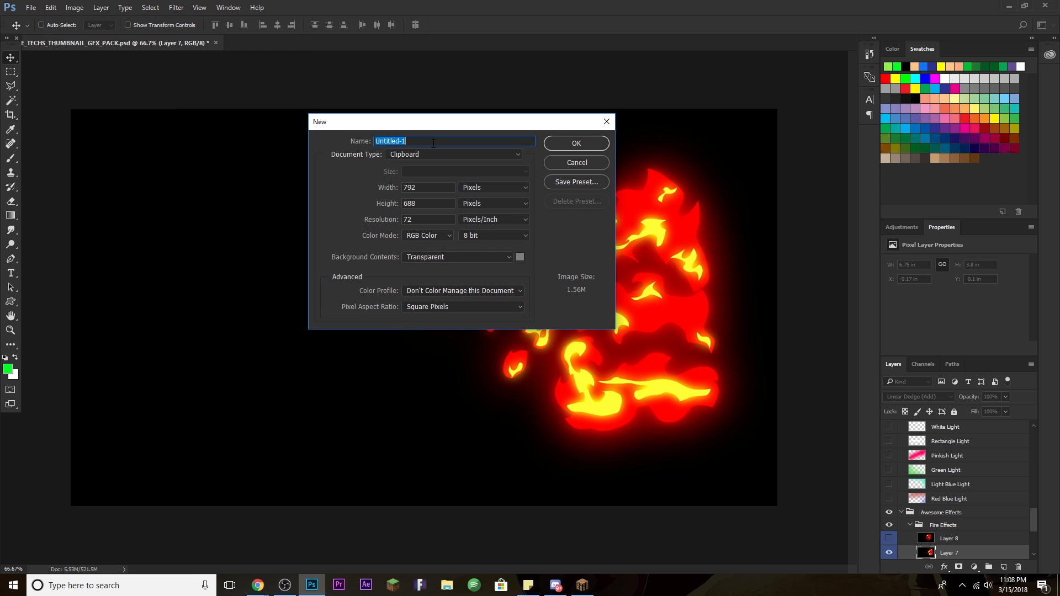
{"action": "type", "text": "Tutorial 17"}
{"action": "left_click", "coordinate": [397, 154]}
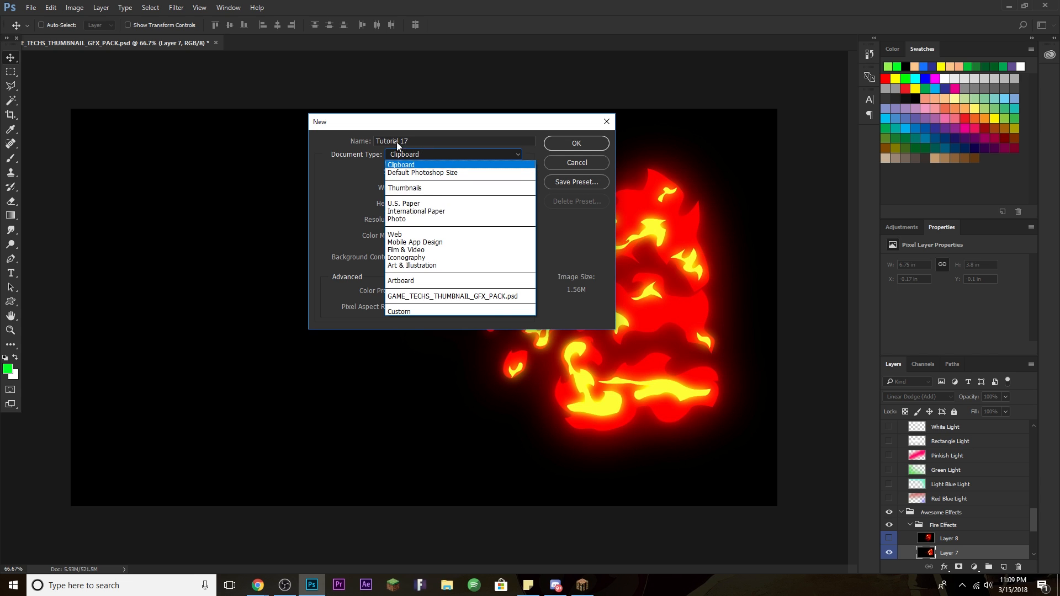
{"action": "left_click", "coordinate": [414, 189]}
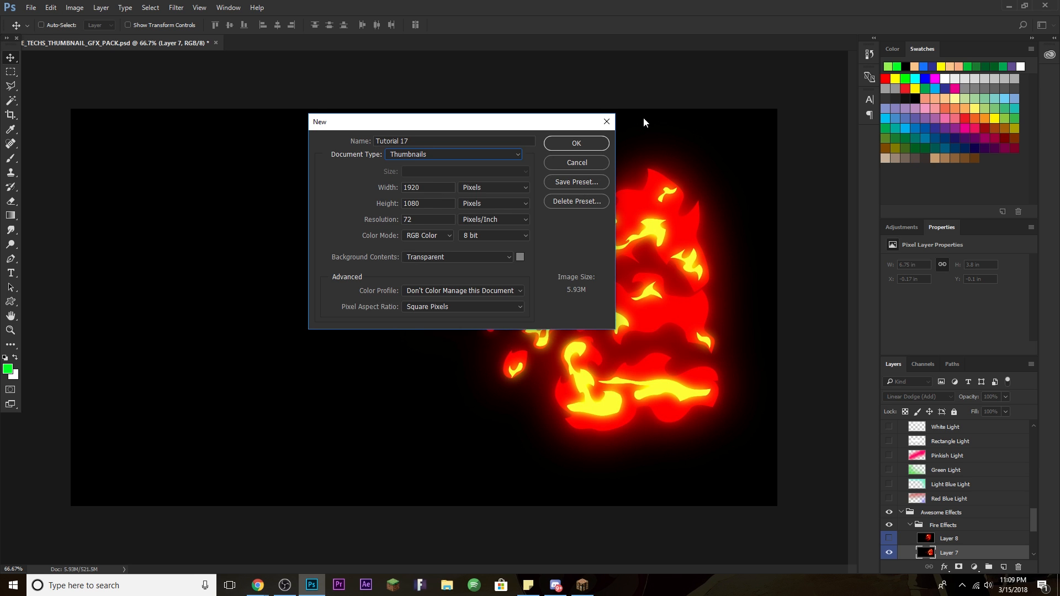
{"action": "left_click", "coordinate": [591, 147]}
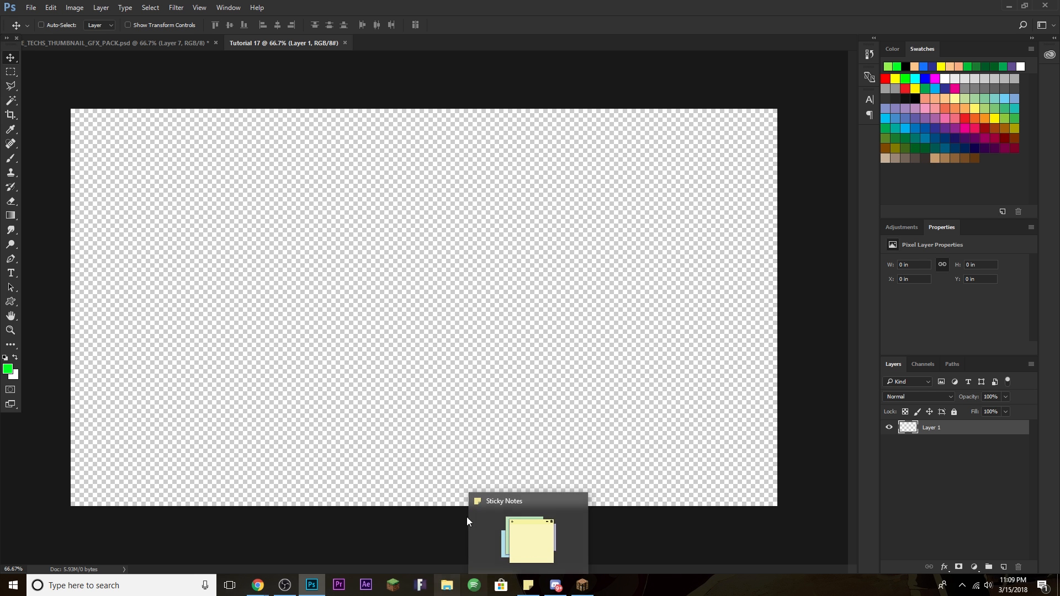
Step: Place the stone-wall screenshot 2018-03-15_21.35.23 from the screenshots folder and scale it to about 125% so it covers the canvas
{"action": "left_click", "coordinate": [447, 585]}
{"action": "left_click_drag", "start_coordinate": [889, 234], "coordinate": [886, 494]}
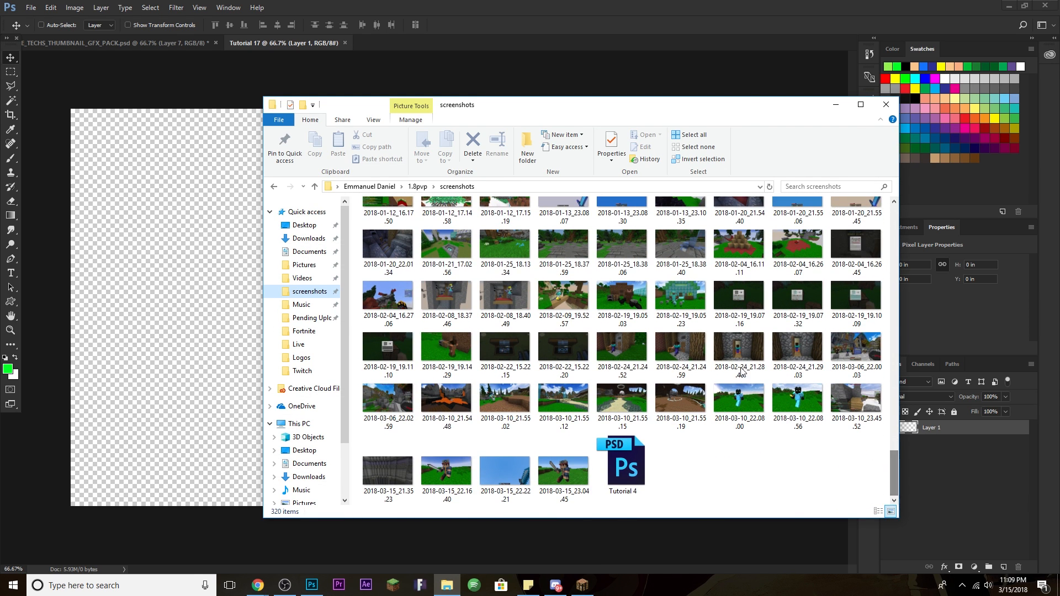
{"action": "left_click_drag", "start_coordinate": [662, 104], "coordinate": [737, 95]}
{"action": "left_click_drag", "start_coordinate": [469, 464], "coordinate": [252, 307]}
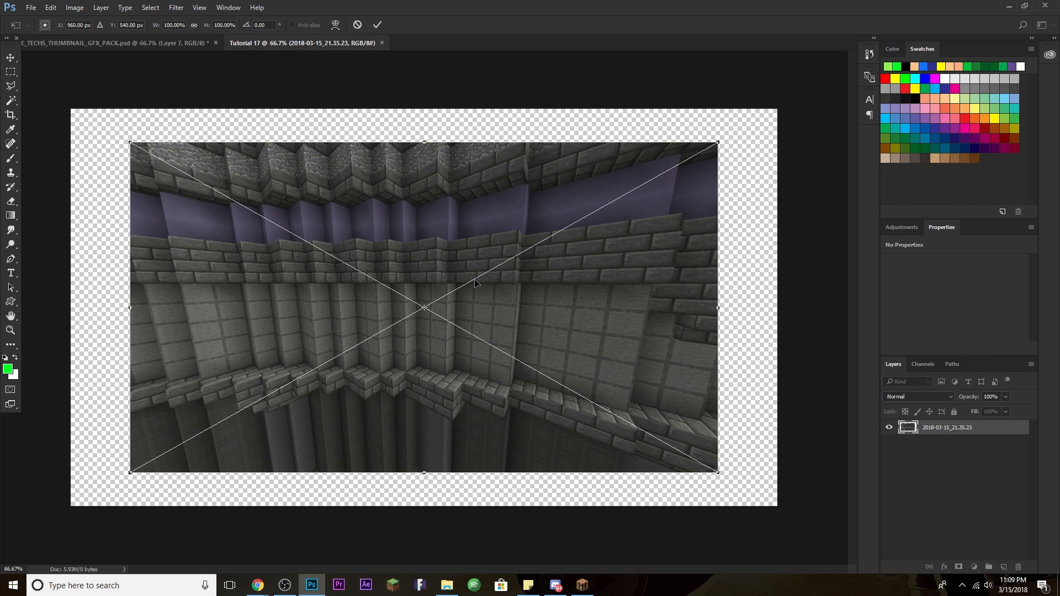
{"action": "mouse_move", "coordinate": [583, 313]}
{"action": "left_mouse_down"}
{"action": "mouse_move", "coordinate": [541, 290]}
{"action": "mouse_move", "coordinate": [583, 314]}
{"action": "left_mouse_up"}
{"action": "left_click_drag", "start_coordinate": [718, 473], "coordinate": [773, 548]}
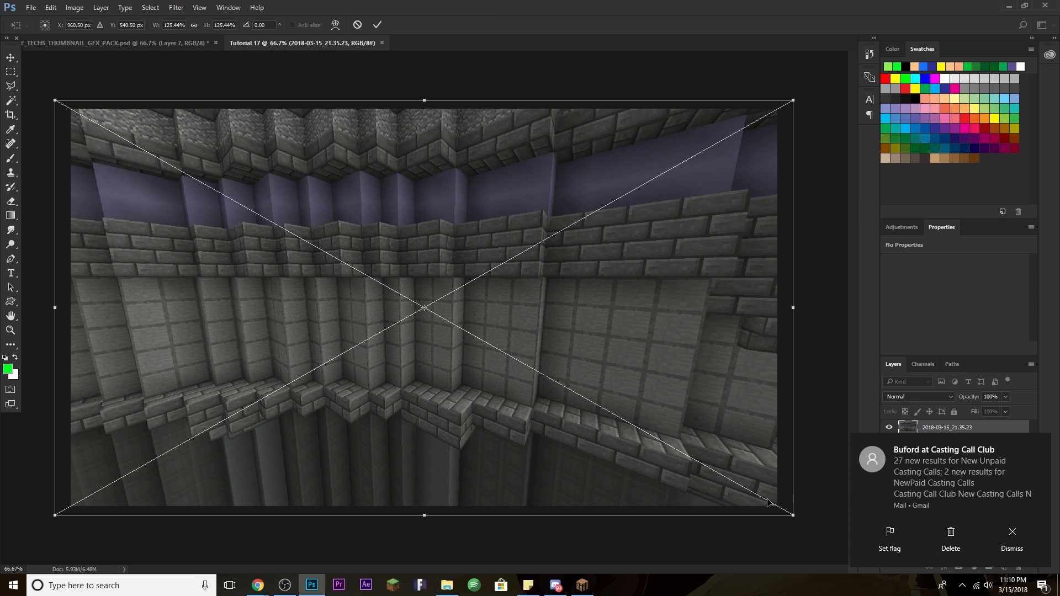
{"action": "key", "text": "Return"}
Step: Place the character screenshot 2018-03-15_23.04.45 from the screenshots folder above the background at 100% and rasterize its layer
{"action": "left_click", "coordinate": [447, 585]}
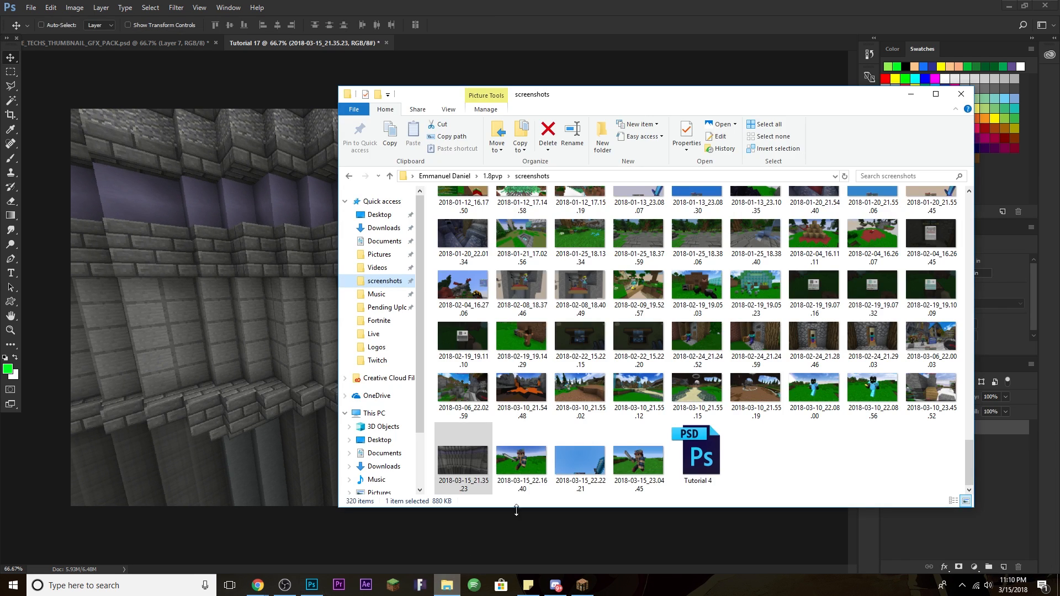
{"action": "left_click_drag", "start_coordinate": [657, 475], "coordinate": [266, 320]}
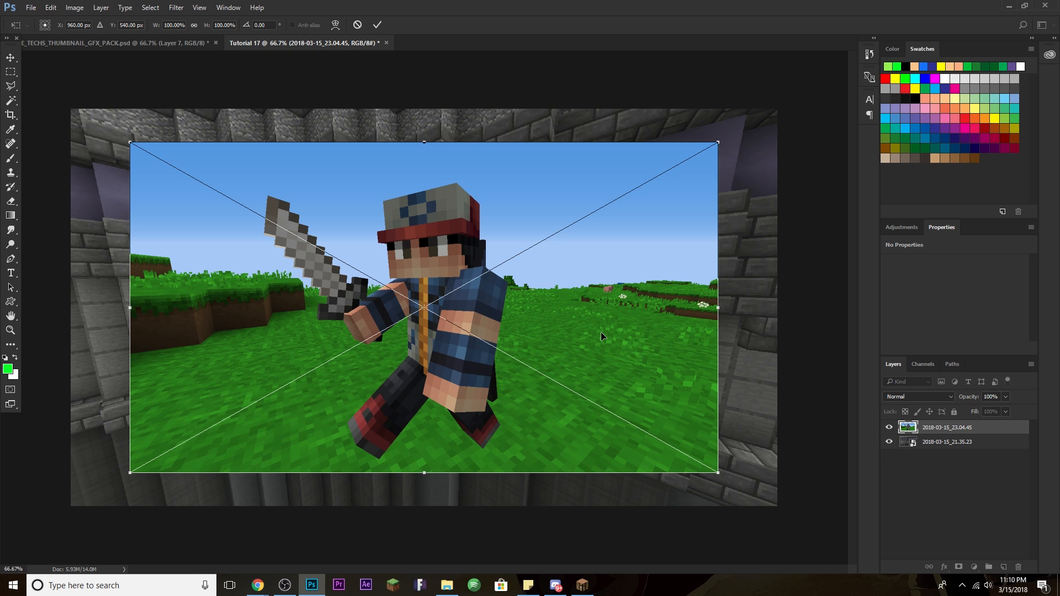
{"action": "key", "text": "Return"}
{"action": "right_click", "coordinate": [989, 432]}
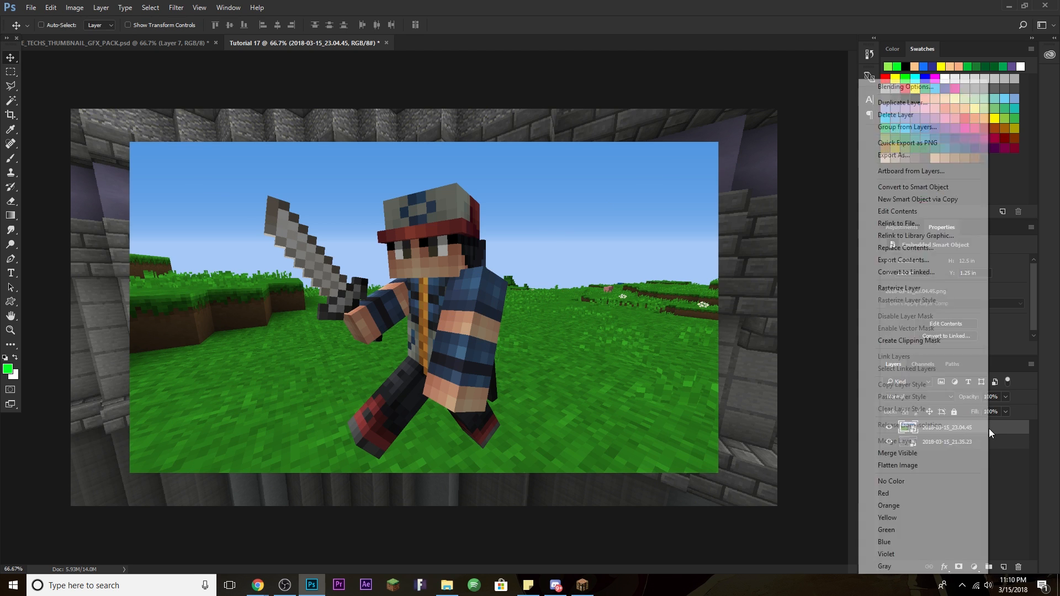
{"action": "left_click", "coordinate": [952, 290]}
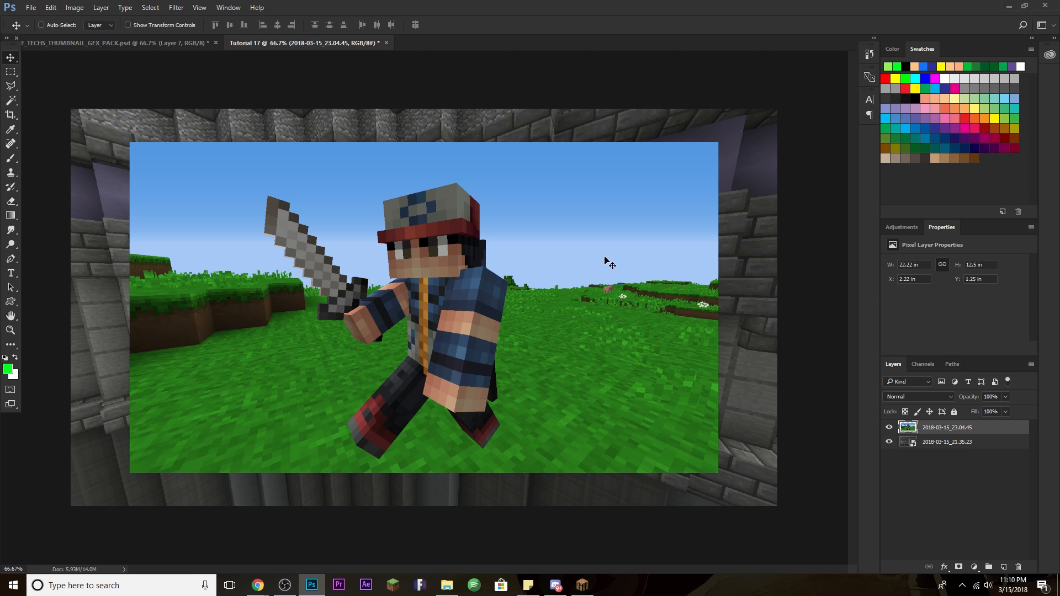
Step: Start a Pen tool path at the back of the character's neck and trace up the hair and the back of the cap
{"action": "left_click", "coordinate": [11, 258]}
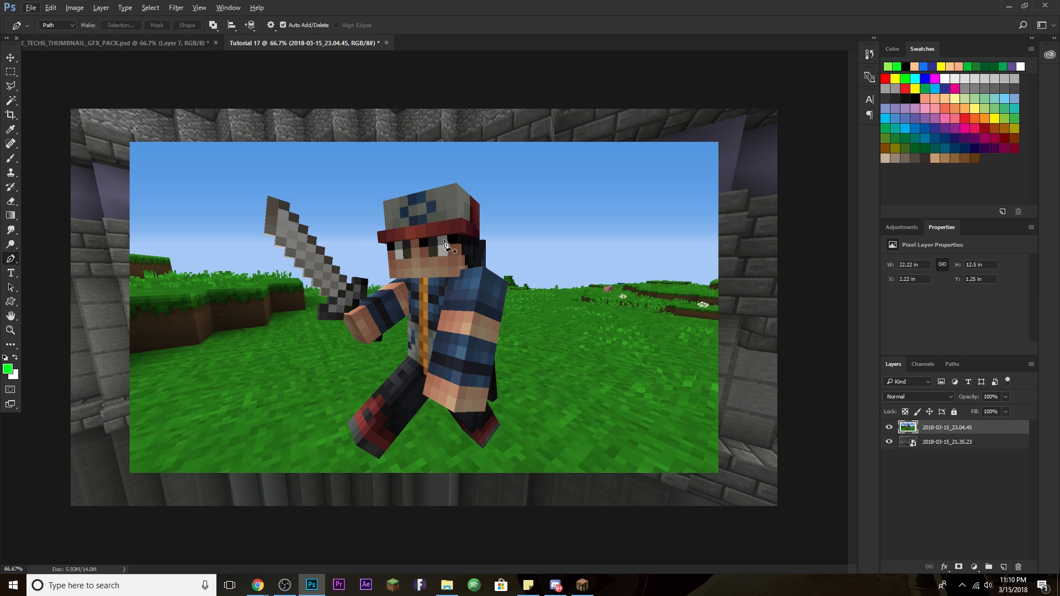
{"action": "scroll", "coordinate": [402, 234], "scroll_direction": "up", "scroll_amount": 5}
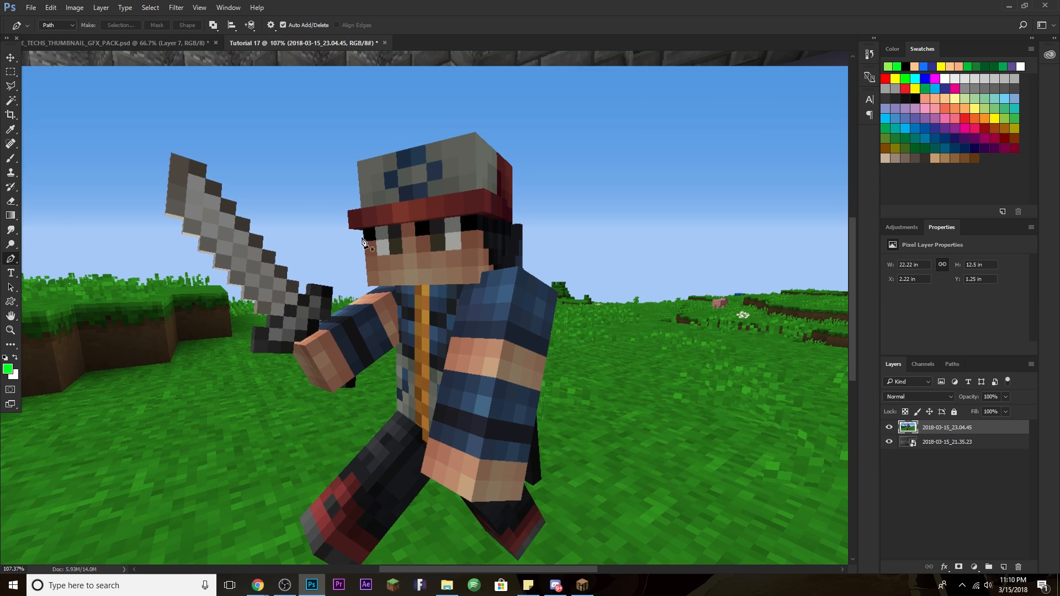
{"action": "scroll", "coordinate": [464, 229], "scroll_direction": "up", "scroll_amount": 2}
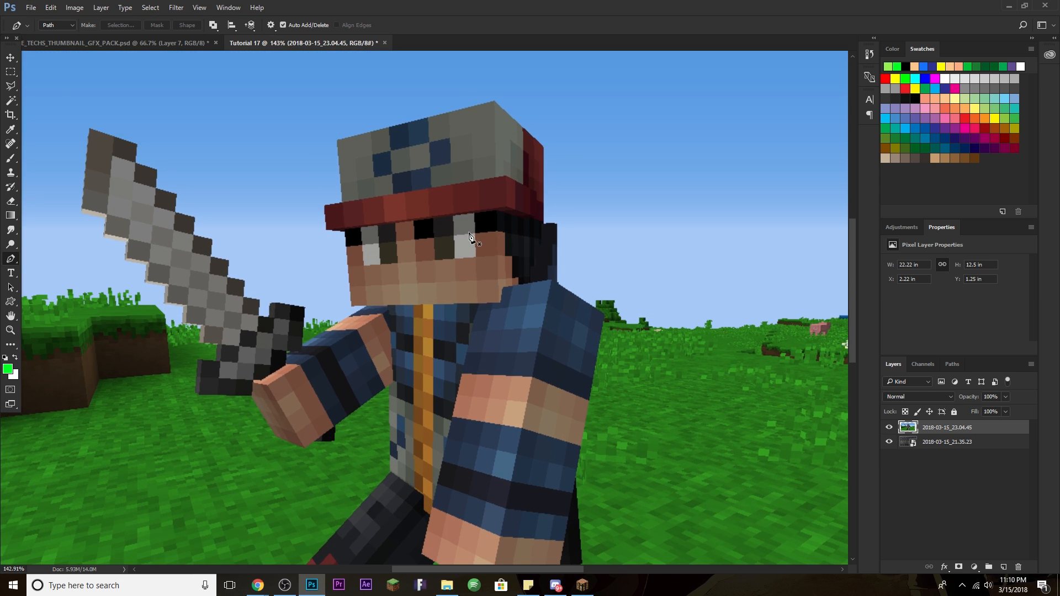
{"action": "left_click", "coordinate": [557, 282]}
{"action": "left_click", "coordinate": [558, 224]}
{"action": "left_click", "coordinate": [543, 146]}
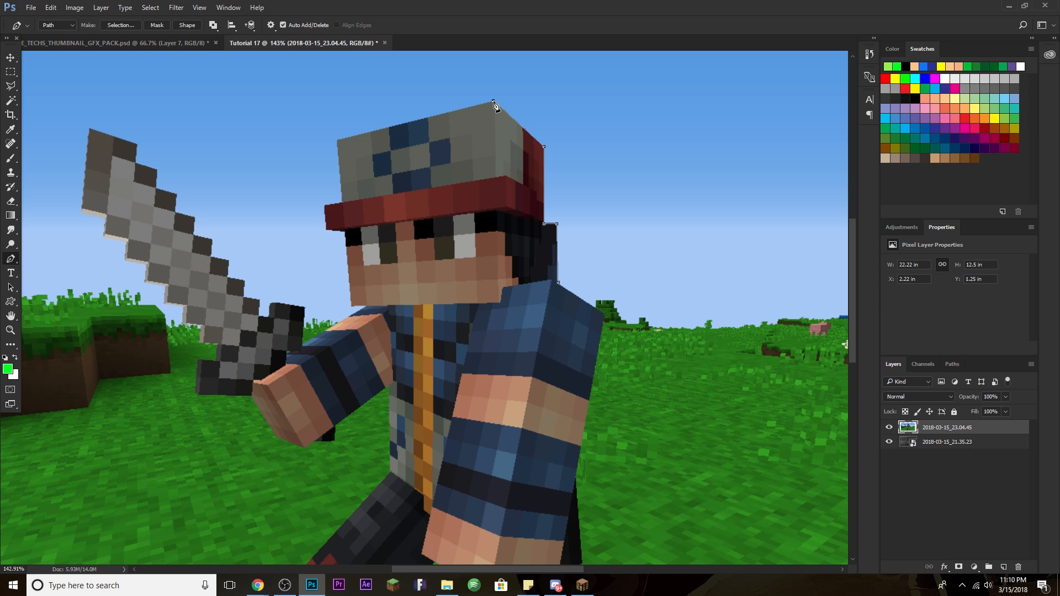
Step: Continue the path along the cap's front edge, around the brim and down the face to the chin
{"action": "left_click", "coordinate": [336, 140]}
{"action": "left_click", "coordinate": [342, 201]}
{"action": "left_click", "coordinate": [325, 207]}
{"action": "left_click", "coordinate": [326, 229]}
{"action": "left_click", "coordinate": [351, 305]}
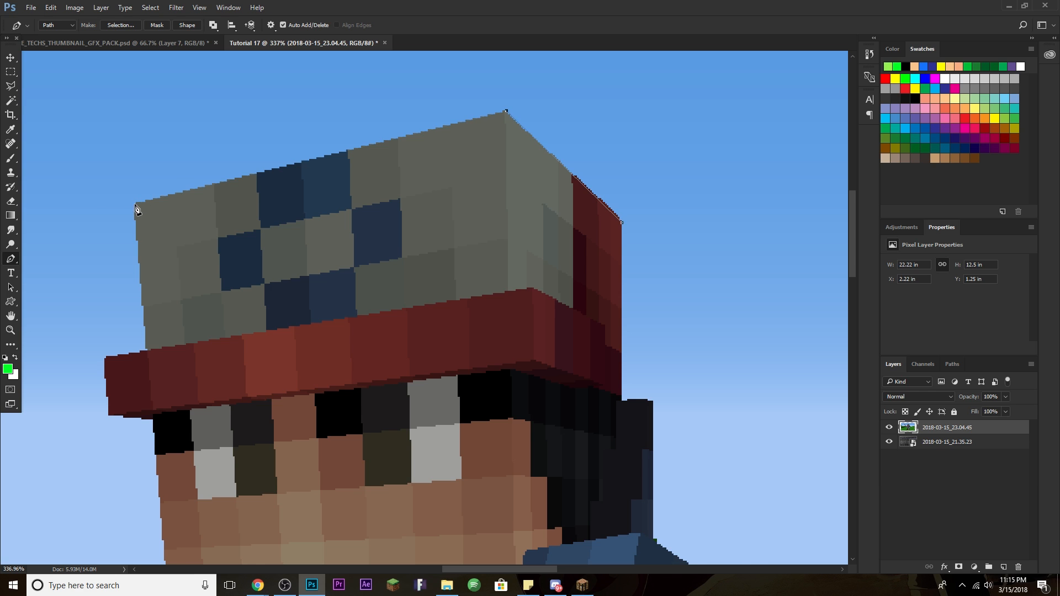
{"action": "left_click", "coordinate": [135, 204]}
{"action": "scroll", "coordinate": [136, 210], "scroll_direction": "down", "scroll_amount": 1}
{"action": "left_click", "coordinate": [147, 277]}
{"action": "left_click", "coordinate": [106, 284]}
{"action": "left_click", "coordinate": [112, 341]}
{"action": "left_click", "coordinate": [152, 346]}
{"action": "scroll", "coordinate": [153, 348], "scroll_direction": "down", "scroll_amount": 1}
{"action": "left_click", "coordinate": [169, 445]}
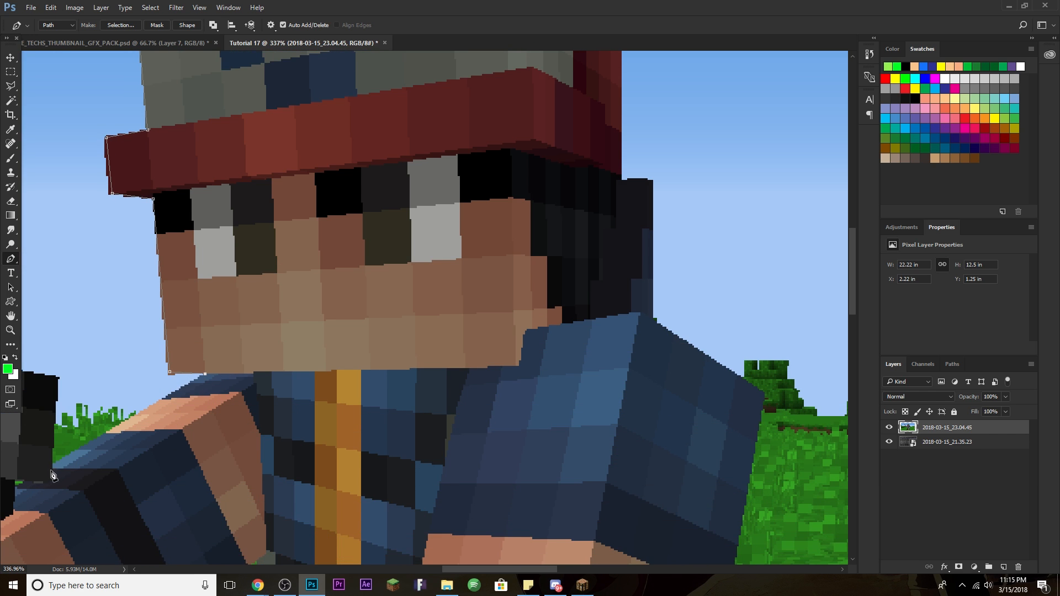
Step: Extend the path from the chin along the raised sleeve and around the upper end of the sword's guard
{"action": "left_click", "coordinate": [52, 466]}
{"action": "scroll", "coordinate": [52, 466], "scroll_direction": "down", "scroll_amount": 1}
{"action": "scroll", "coordinate": [52, 467], "scroll_direction": "left", "scroll_amount": 5}
{"action": "left_click", "coordinate": [573, 360]}
{"action": "left_click", "coordinate": [499, 348]}
{"action": "left_click", "coordinate": [490, 381]}
Step: Trace the stepped upper edge of the sword blade from the guard to the tip with anchors at each pixel corner
{"action": "left_click", "coordinate": [465, 380]}
{"action": "left_click", "coordinate": [466, 342]}
{"action": "left_click", "coordinate": [429, 337]}
{"action": "left_click", "coordinate": [430, 300]}
{"action": "left_click", "coordinate": [392, 289]}
{"action": "left_click", "coordinate": [394, 252]}
{"action": "left_click", "coordinate": [352, 240]}
{"action": "left_click", "coordinate": [354, 202]}
{"action": "left_click", "coordinate": [314, 190]}
{"action": "left_click", "coordinate": [312, 150]}
{"action": "left_click", "coordinate": [269, 137]}
{"action": "left_click", "coordinate": [271, 94]}
{"action": "left_click", "coordinate": [224, 81]}
{"action": "scroll", "coordinate": [223, 82], "scroll_direction": "up", "scroll_amount": 2}
{"action": "left_click", "coordinate": [224, 142]}
{"action": "left_click", "coordinate": [174, 127]}
{"action": "left_click", "coordinate": [176, 83]}
Step: Trace the stepped lower edge of the sword blade from the tip back to the guard
{"action": "left_click", "coordinate": [50, 178]}
{"action": "left_click", "coordinate": [50, 188]}
{"action": "left_click", "coordinate": [101, 202]}
{"action": "left_click", "coordinate": [99, 245]}
{"action": "left_click", "coordinate": [154, 258]}
{"action": "left_click", "coordinate": [149, 298]}
{"action": "left_click", "coordinate": [202, 312]}
{"action": "left_click", "coordinate": [199, 354]}
{"action": "left_click", "coordinate": [245, 362]}
{"action": "scroll", "coordinate": [246, 364], "scroll_direction": "down", "scroll_amount": 2}
{"action": "left_click", "coordinate": [244, 341]}
{"action": "left_click", "coordinate": [289, 349]}
{"action": "left_click", "coordinate": [287, 388]}
{"action": "left_click", "coordinate": [330, 393]}
{"action": "left_click", "coordinate": [327, 433]}
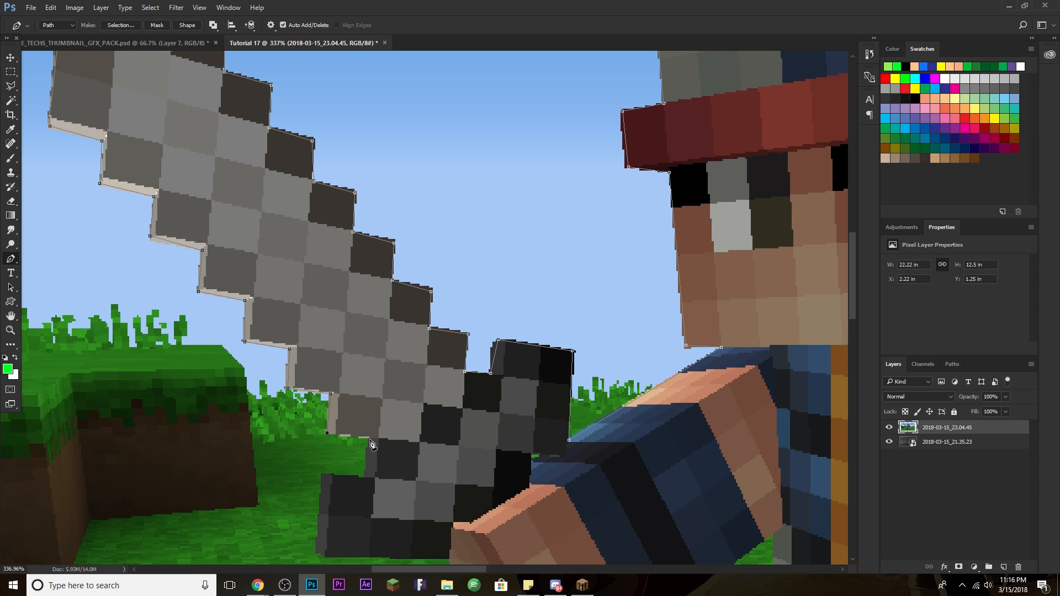
{"action": "left_click", "coordinate": [369, 438]}
Step: Outline the lower end of the guard, the fist and the forearm, and continue the path down the torso to the waist
{"action": "scroll", "coordinate": [368, 438], "scroll_direction": "down", "scroll_amount": 2}
{"action": "left_click", "coordinate": [364, 407]}
{"action": "left_click", "coordinate": [323, 405]}
{"action": "scroll", "coordinate": [325, 425], "scroll_direction": "down", "scroll_amount": 2}
{"action": "left_click", "coordinate": [317, 410]}
{"action": "left_click", "coordinate": [325, 414]}
{"action": "left_click", "coordinate": [448, 418]}
{"action": "left_click", "coordinate": [507, 433]}
{"action": "left_click", "coordinate": [576, 460]}
{"action": "left_click", "coordinate": [772, 313]}
{"action": "scroll", "coordinate": [776, 455], "scroll_direction": "down", "scroll_amount": 2}
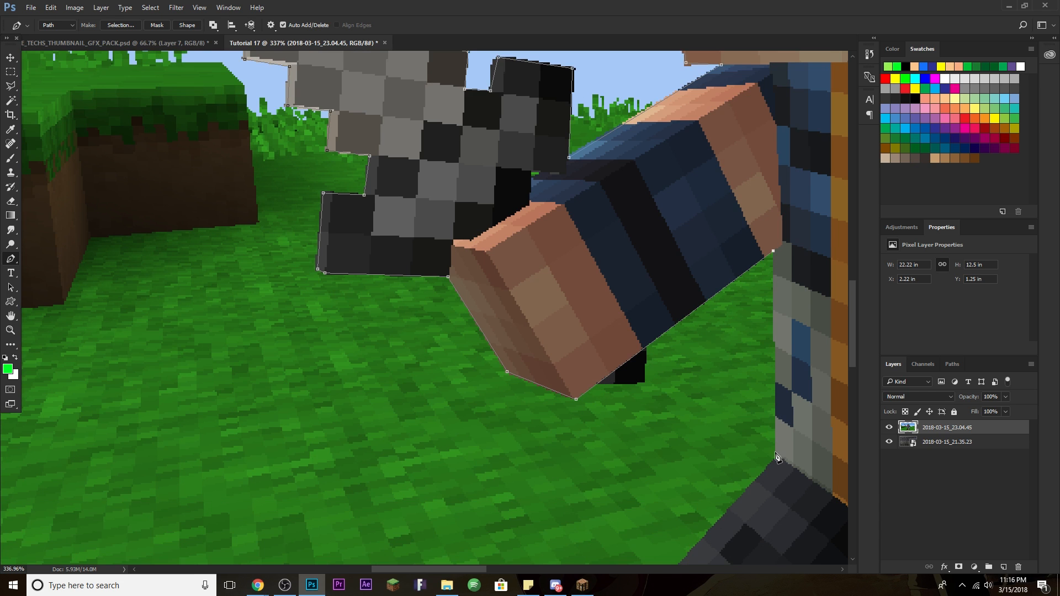
{"action": "left_click", "coordinate": [776, 453]}
Step: Trace the path around the front leg and its shoe, and back up to the lowered hand
{"action": "scroll", "coordinate": [775, 454], "scroll_direction": "down", "scroll_amount": 6}
{"action": "left_click", "coordinate": [471, 412]}
{"action": "left_click", "coordinate": [514, 527]}
{"action": "scroll", "coordinate": [514, 527], "scroll_direction": "right", "scroll_amount": 2}
{"action": "scroll", "coordinate": [514, 527], "scroll_direction": "down", "scroll_amount": 2}
{"action": "left_click", "coordinate": [566, 536]}
{"action": "left_click", "coordinate": [814, 226]}
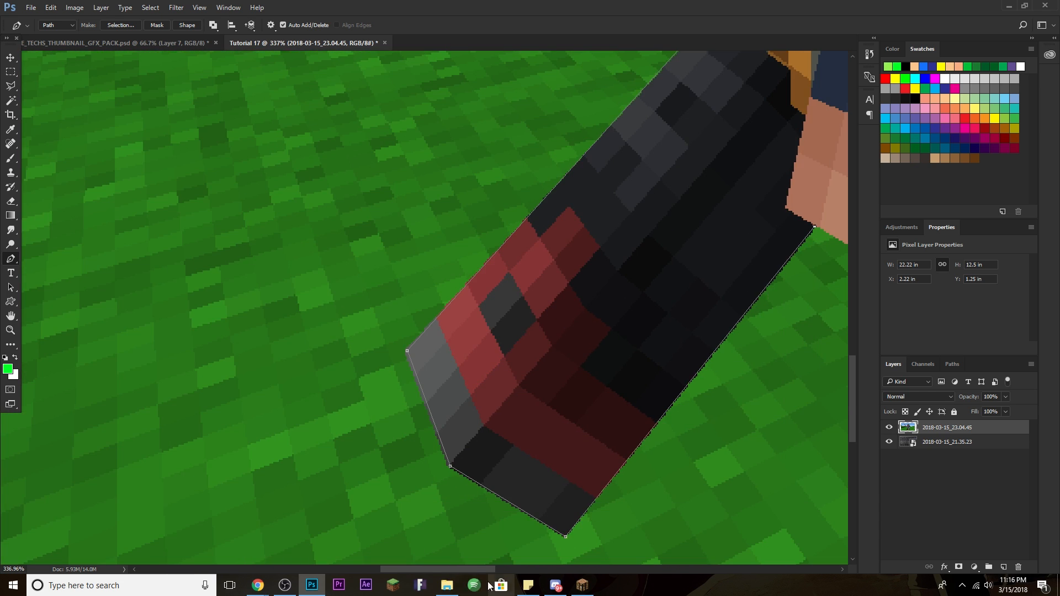
Step: Continue the path along the lowered hand's bottom edge and around the rear leg's shoe
{"action": "scroll", "coordinate": [583, 287], "scroll_direction": "right", "scroll_amount": 5}
{"action": "left_click", "coordinate": [582, 282]}
{"action": "left_click", "coordinate": [660, 391]}
{"action": "left_click", "coordinate": [761, 484]}
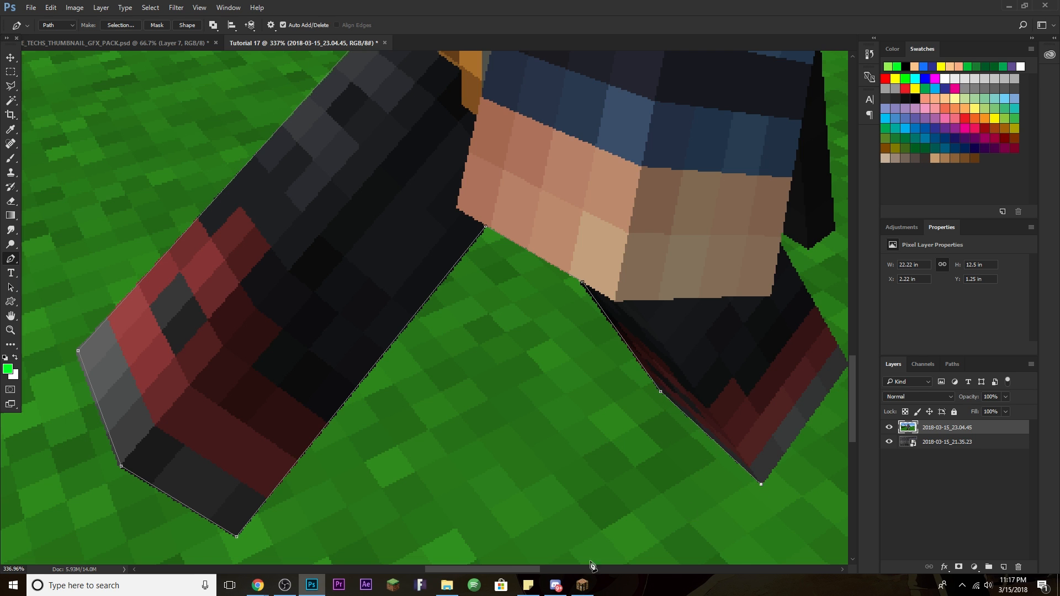
{"action": "scroll", "coordinate": [618, 565], "scroll_direction": "right", "scroll_amount": 2}
{"action": "left_click", "coordinate": [689, 361]}
Step: Trace up from the rear leg around the dark strip behind the arm and along the sleeve to the shoulder
{"action": "left_click", "coordinate": [622, 245]}
{"action": "left_click", "coordinate": [652, 249]}
{"action": "left_click", "coordinate": [677, 231]}
{"action": "scroll", "coordinate": [687, 205], "scroll_direction": "up", "scroll_amount": 2}
{"action": "left_click", "coordinate": [660, 146]}
{"action": "scroll", "coordinate": [733, 144], "scroll_direction": "up", "scroll_amount": 4}
{"action": "scroll", "coordinate": [733, 144], "scroll_direction": "up", "scroll_amount": 2}
{"action": "left_click", "coordinate": [727, 110]}
{"action": "scroll", "coordinate": [652, 153], "scroll_direction": "up", "scroll_amount": 2}
Step: Outline the shoulder top and the back of the hair, and finish the path at the cap's rear corner
{"action": "left_click", "coordinate": [617, 145]}
{"action": "scroll", "coordinate": [632, 151], "scroll_direction": "up", "scroll_amount": 4}
{"action": "left_click", "coordinate": [615, 218]}
{"action": "left_click", "coordinate": [585, 218]}
{"action": "scroll", "coordinate": [622, 177], "scroll_direction": "up", "scroll_amount": 2}
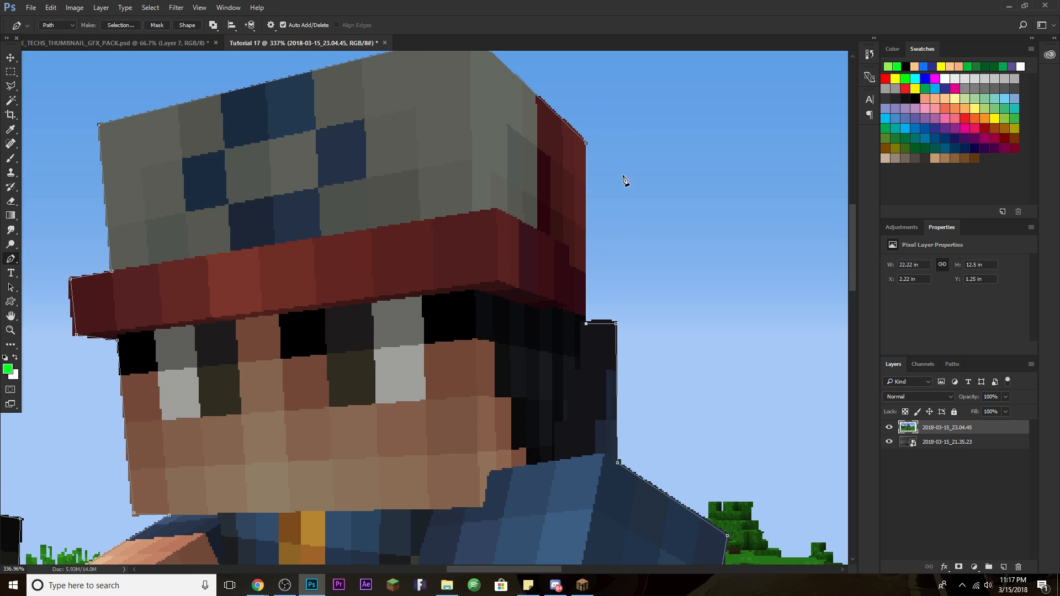
{"action": "scroll", "coordinate": [631, 200], "scroll_direction": "down", "scroll_amount": 6}
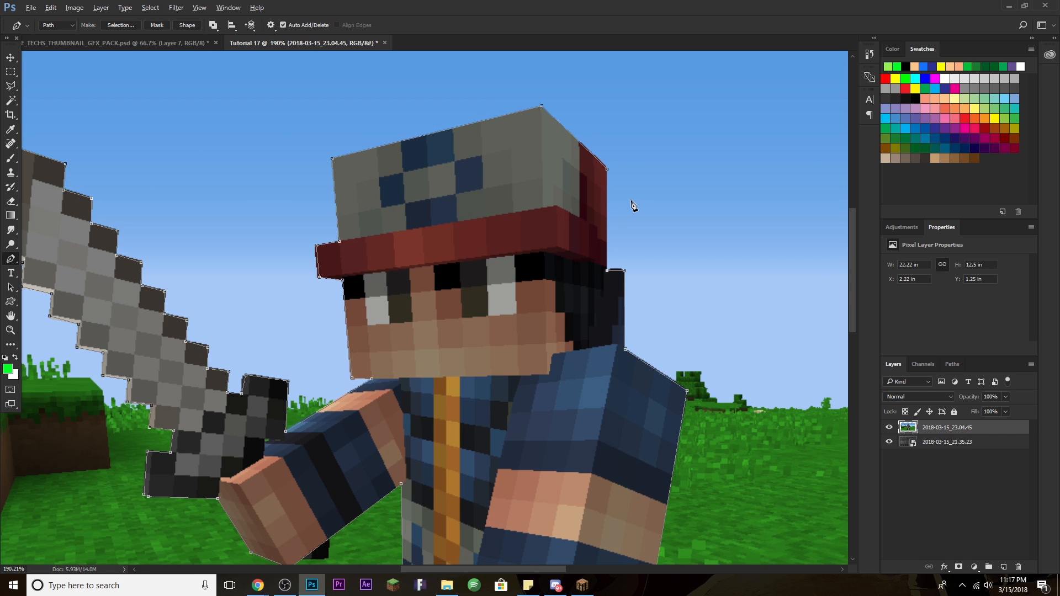
{"action": "scroll", "coordinate": [626, 170], "scroll_direction": "up", "scroll_amount": 4}
{"action": "scroll", "coordinate": [628, 175], "scroll_direction": "up", "scroll_amount": 6}
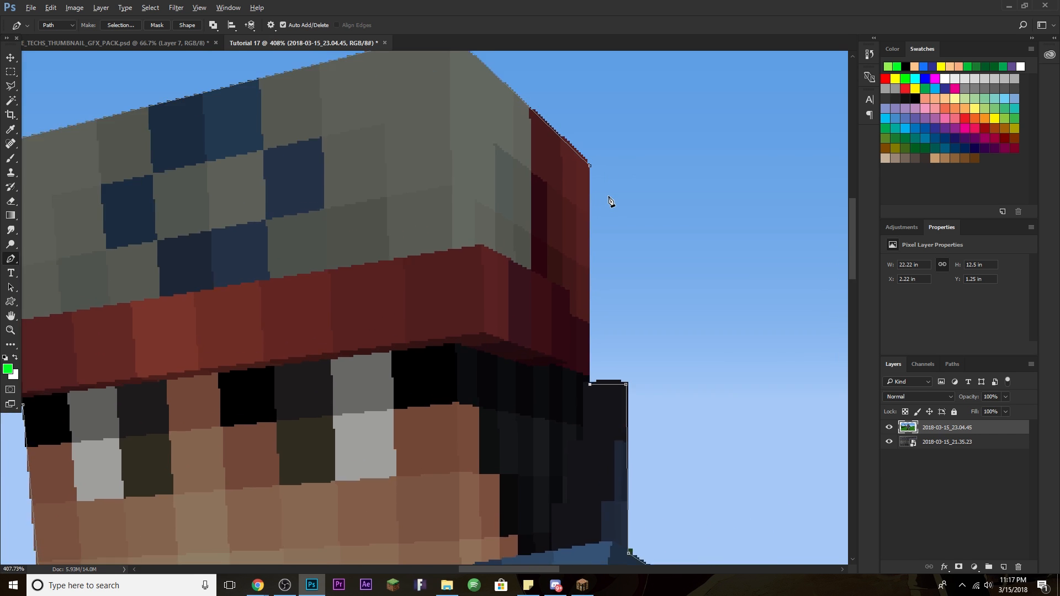
{"action": "left_click", "coordinate": [586, 160]}
{"action": "scroll", "coordinate": [522, 218], "scroll_direction": "down", "scroll_amount": 5}
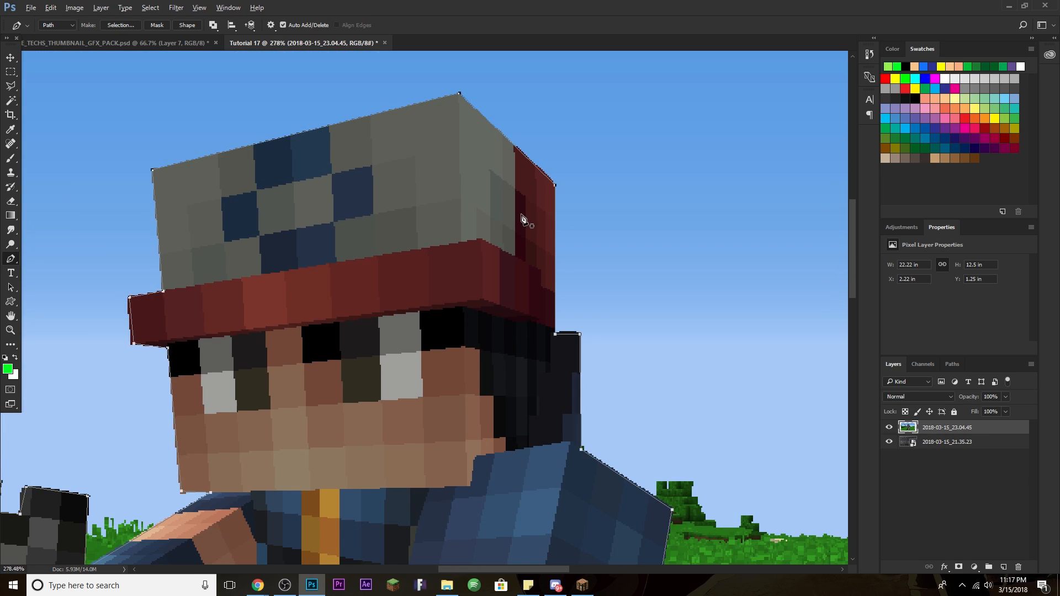
{"action": "scroll", "coordinate": [521, 218], "scroll_direction": "down", "scroll_amount": 8}
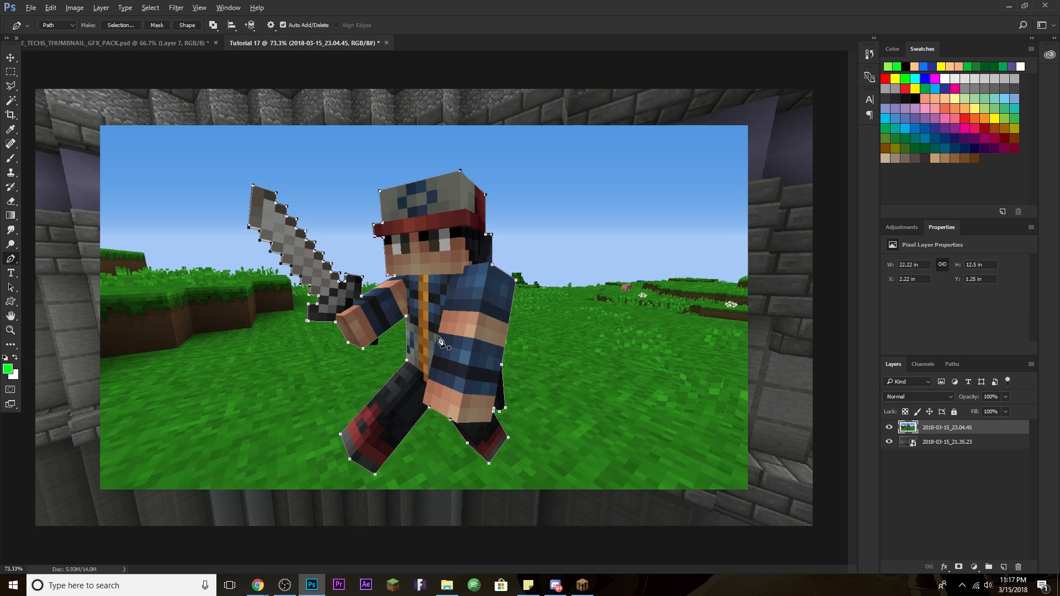
Step: Convert the character path into a new anti-aliased selection with a feather radius of 1 pixel
{"action": "scroll", "coordinate": [440, 341], "scroll_direction": "up", "scroll_amount": 1}
{"action": "right_click", "coordinate": [441, 301]}
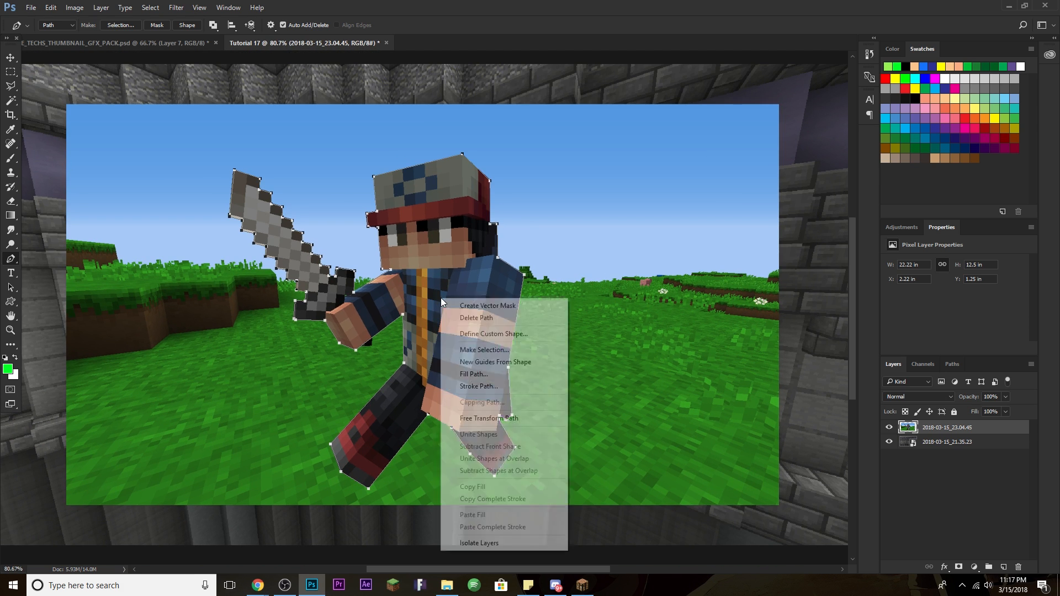
{"action": "left_click", "coordinate": [484, 349]}
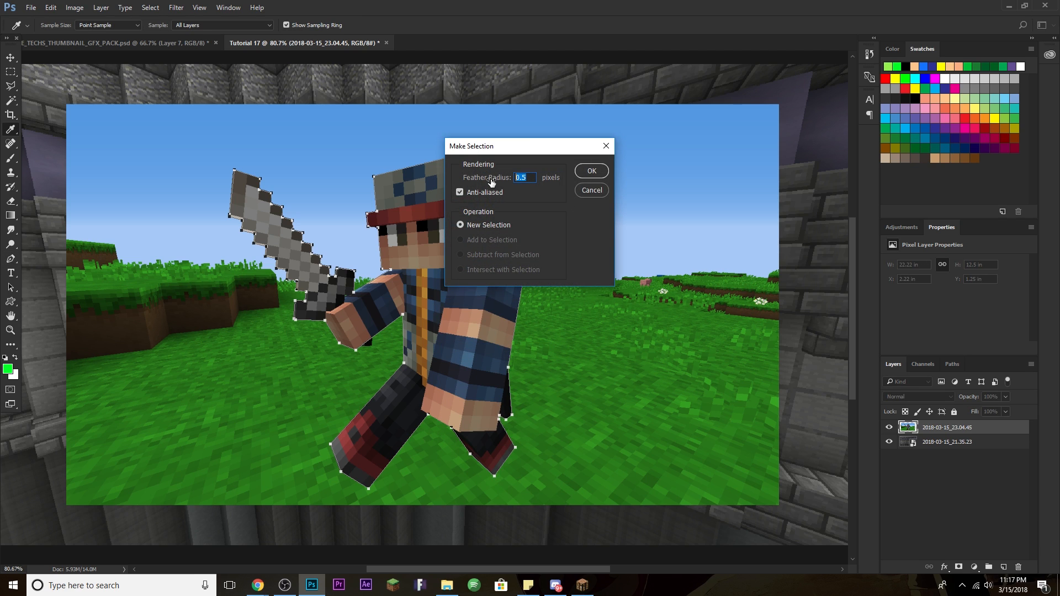
{"action": "type", "text": "1"}
{"action": "left_click", "coordinate": [591, 172]}
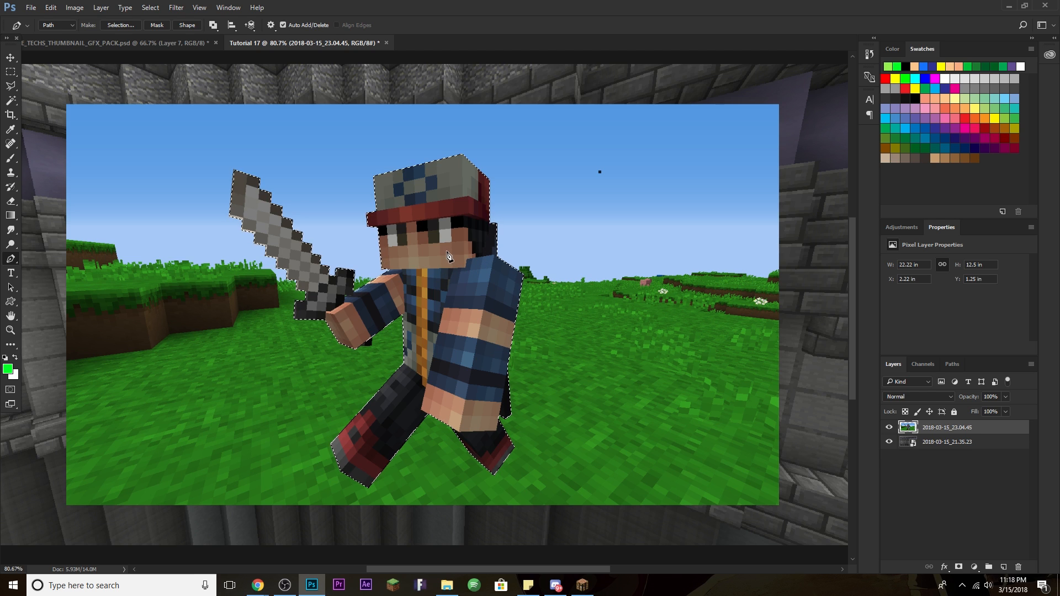
Step: Cut the selected character, paste it onto its own new layer, and hide the 2018-03-15_23.04.45 screenshot layer
{"action": "key", "text": "ctrl+z"}
{"action": "key", "text": "Delete"}
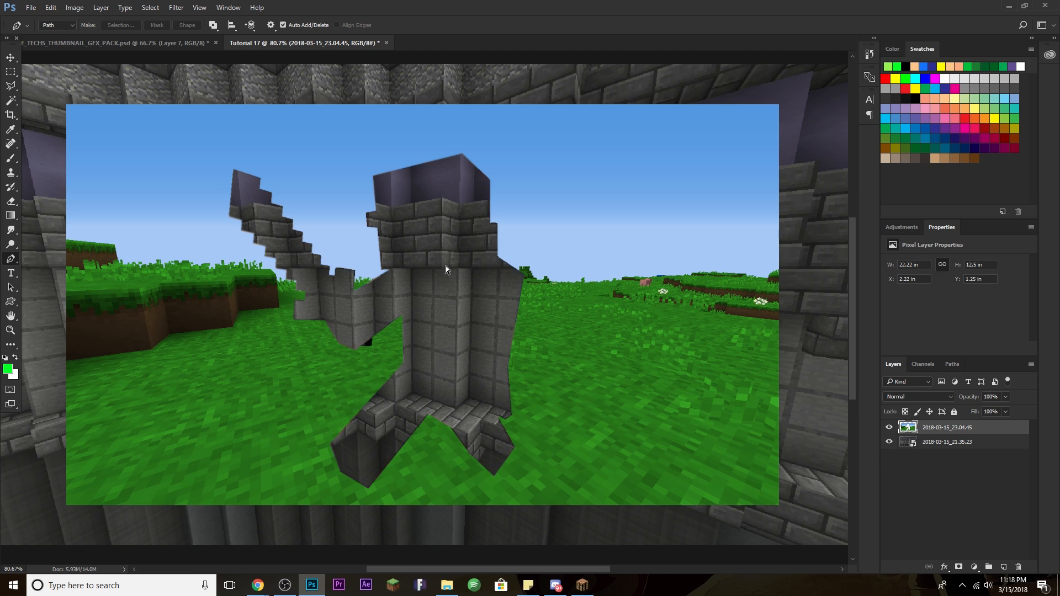
{"action": "key", "text": "ctrl+v"}
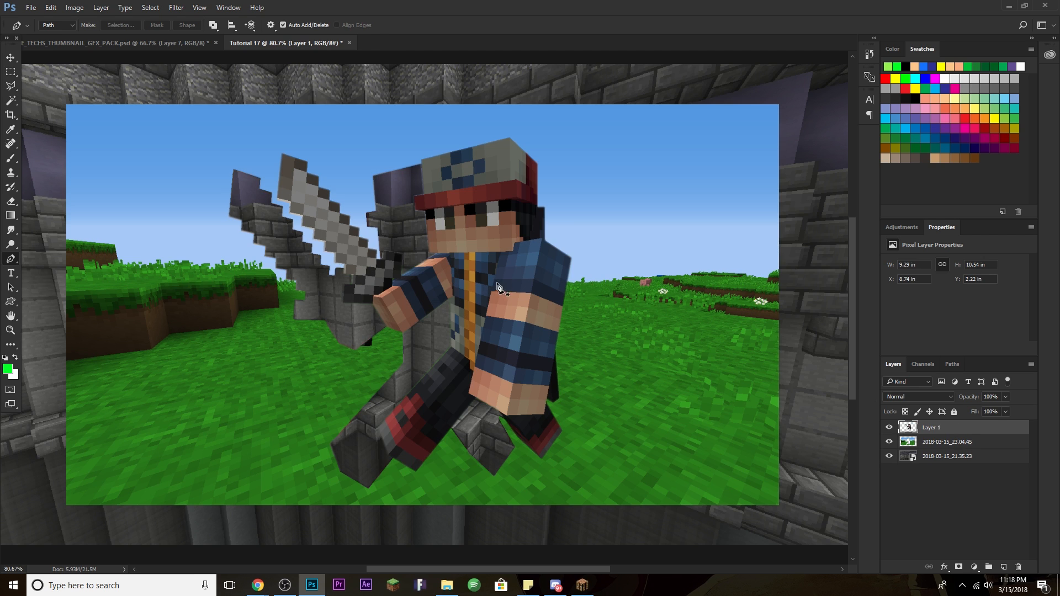
{"action": "left_click", "coordinate": [889, 442]}
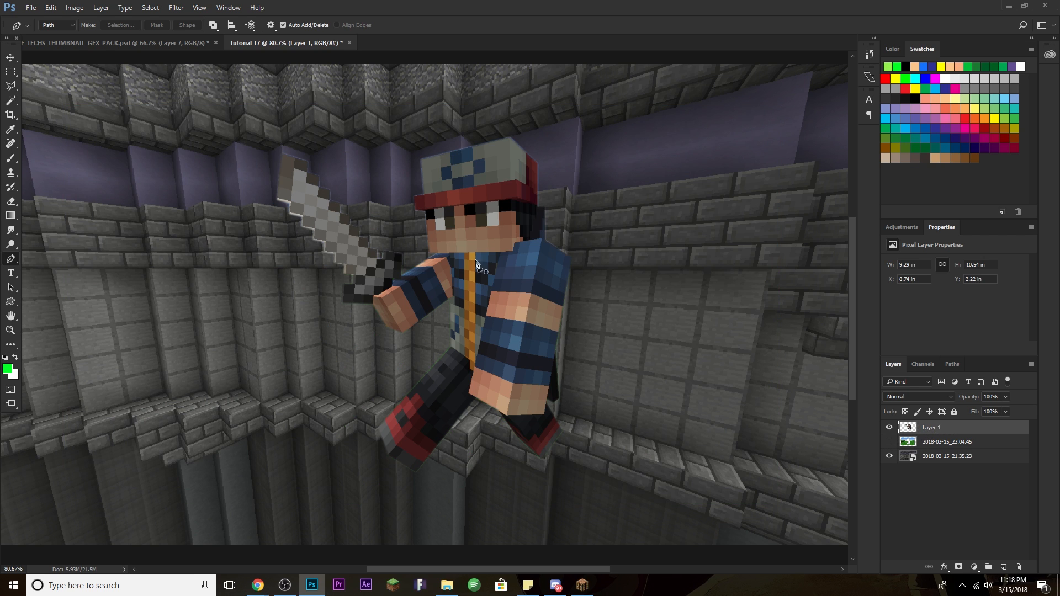
Step: Switch to the Move tool and check the cut-out character against the whole stone-wall background
{"action": "left_click", "coordinate": [11, 57]}
{"action": "key", "text": "ctrl+minus"}
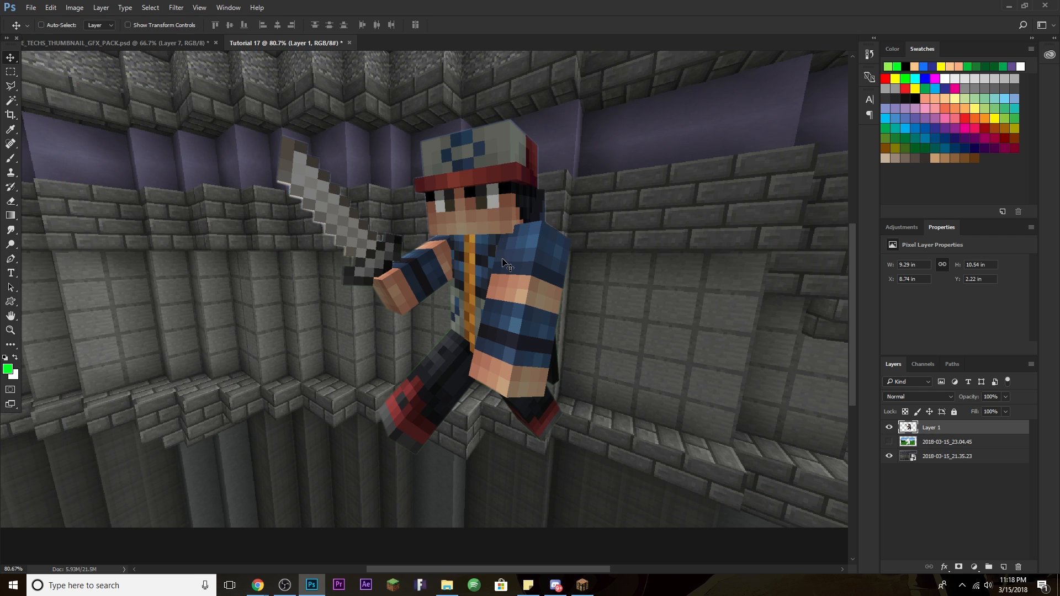
{"action": "scroll", "coordinate": [502, 260], "scroll_direction": "down", "scroll_amount": 1}
{"action": "scroll", "coordinate": [331, 215], "scroll_direction": "up", "scroll_amount": 5}
{"action": "scroll", "coordinate": [386, 216], "scroll_direction": "down", "scroll_amount": 6}
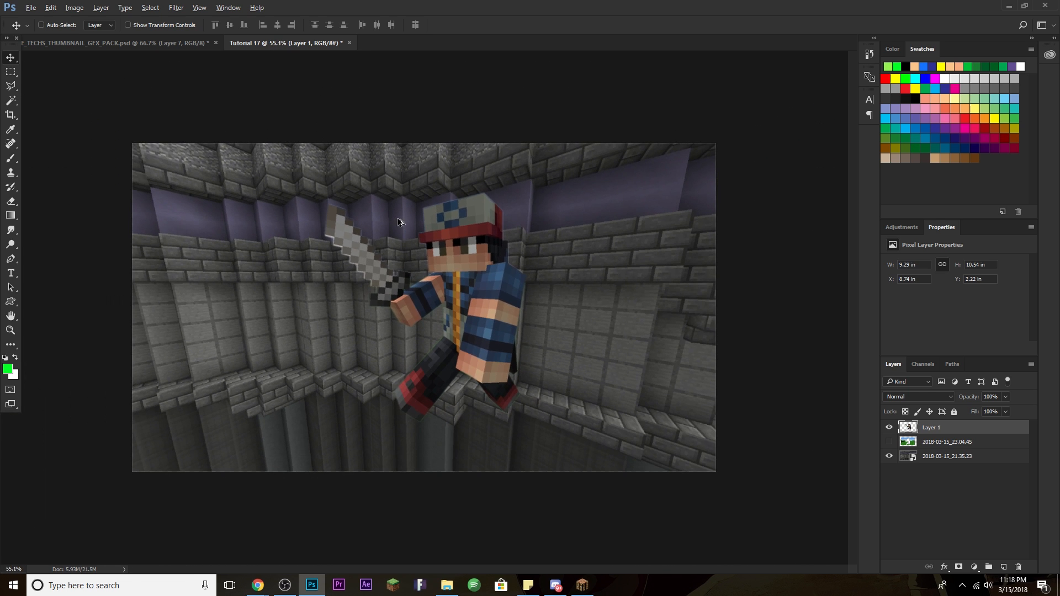
Step: Move the cut-out character to the left side of the canvas and enlarge it to about 12.74 × 14.44 in
{"action": "left_click_drag", "start_coordinate": [475, 274], "coordinate": [291, 297]}
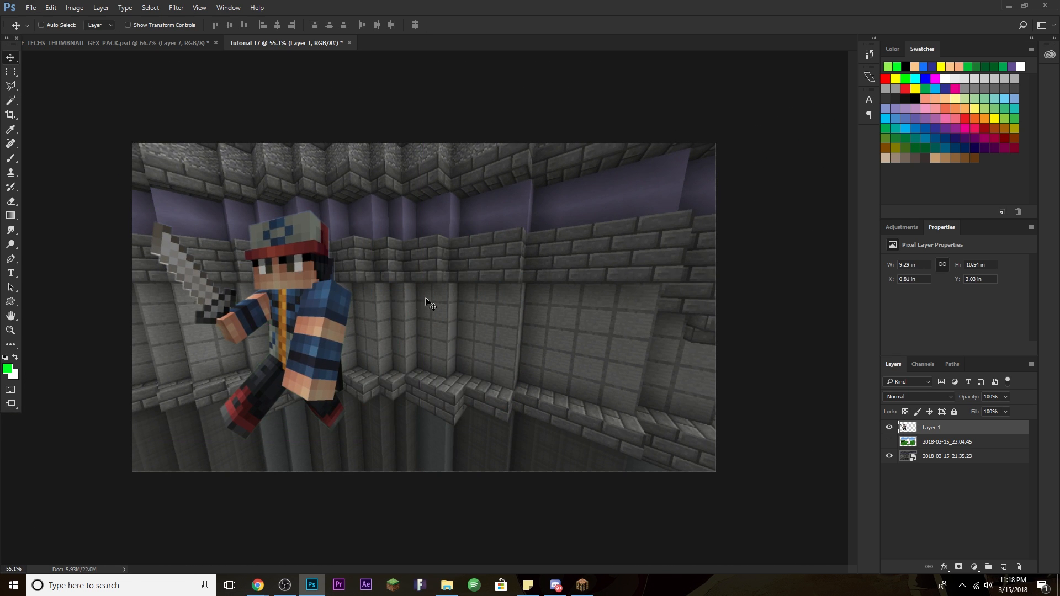
{"action": "key", "text": "ctrl+t"}
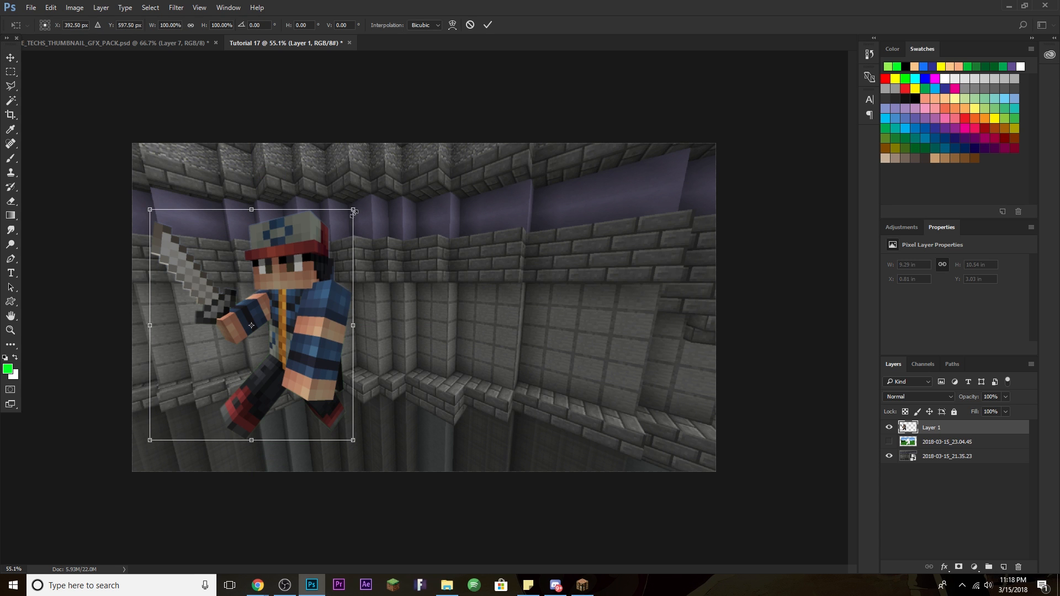
{"action": "left_click_drag", "start_coordinate": [353, 211], "coordinate": [409, 147]}
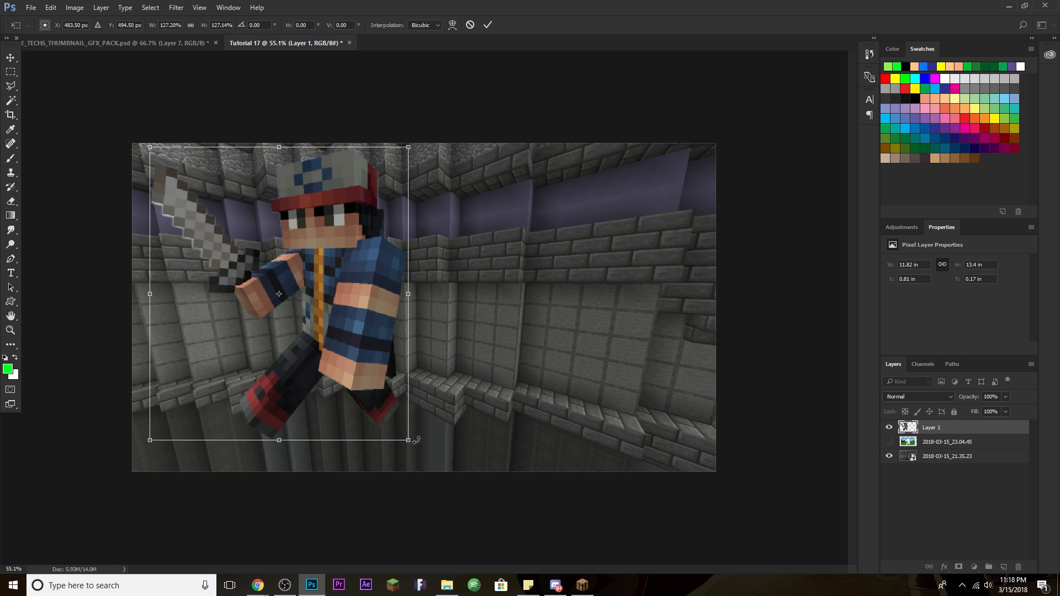
{"action": "mouse_move", "coordinate": [409, 439]}
{"action": "left_mouse_down"}
{"action": "mouse_move", "coordinate": [429, 469]}
{"action": "mouse_move", "coordinate": [429, 436]}
{"action": "left_mouse_up"}
{"action": "key", "text": "Return"}
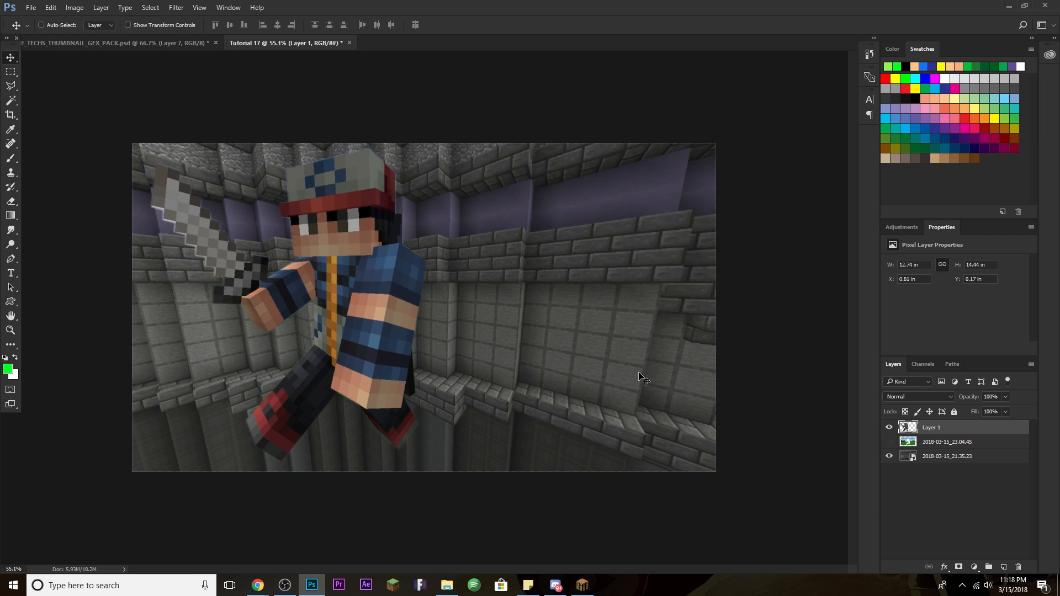
Step: Delete the hidden 2018-03-15_23.04.45 screenshot layer and duplicate the character layer
{"action": "left_click", "coordinate": [957, 447]}
{"action": "key", "text": "Delete"}
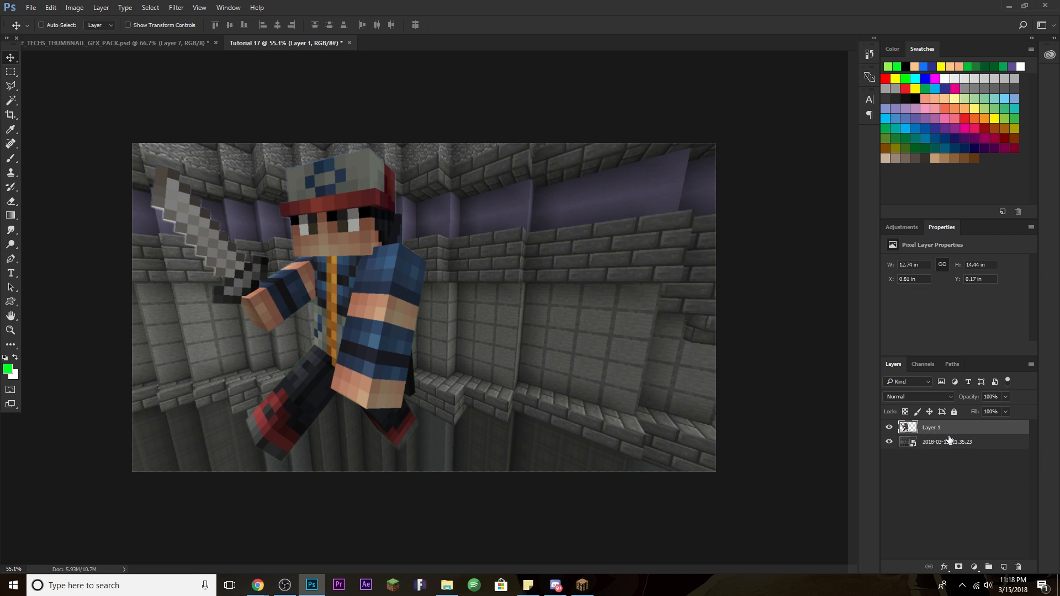
{"action": "key", "text": "ctrl"}
{"action": "key", "text": "ctrl+j"}
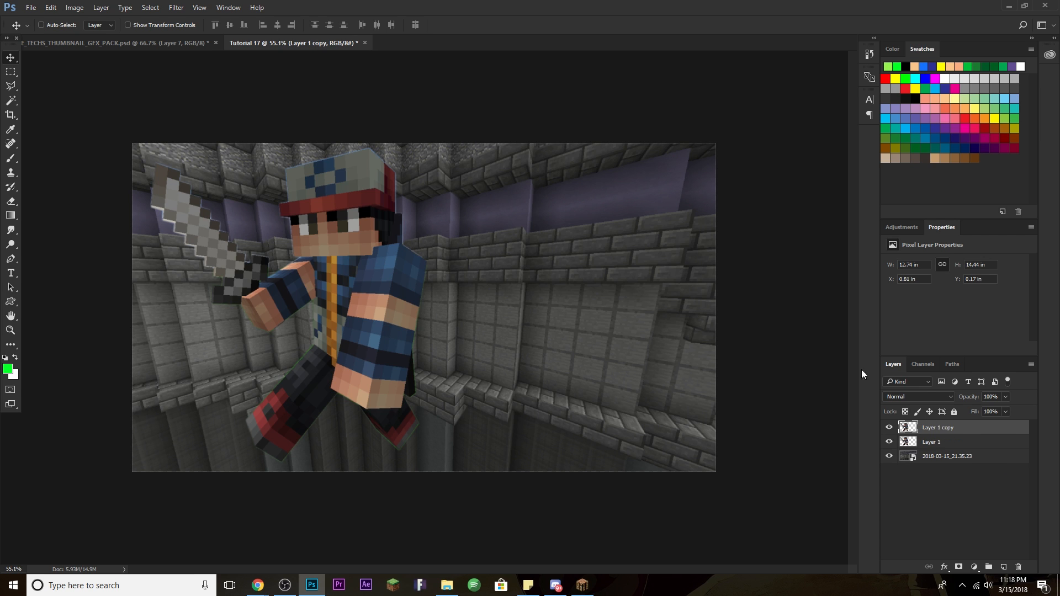
Step: Reorder the layers so the duplicate character sits beneath the original Layer 1
{"action": "double_click", "coordinate": [955, 447]}
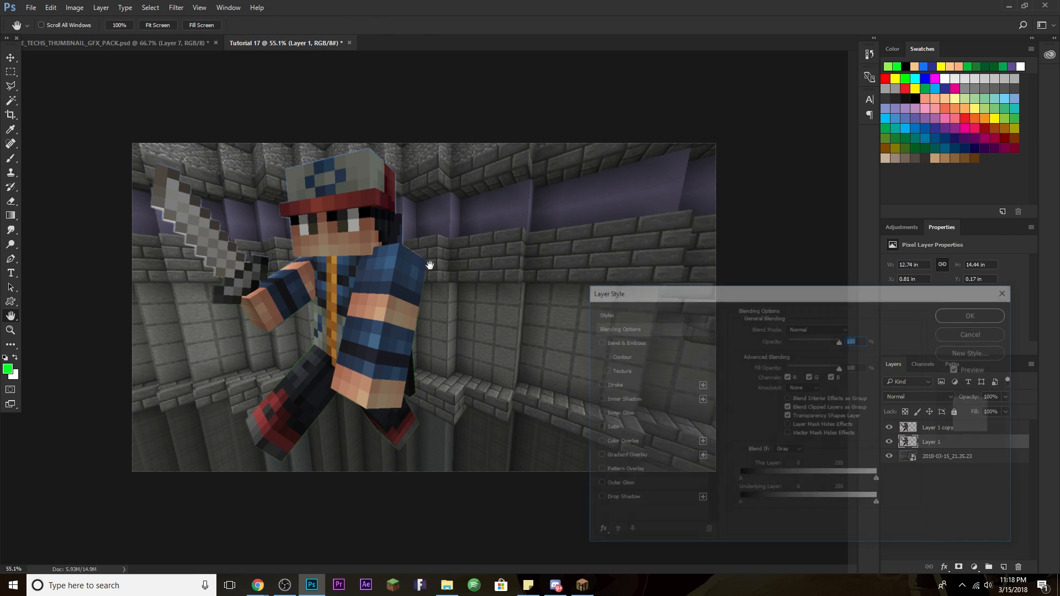
{"action": "left_click", "coordinate": [1013, 294]}
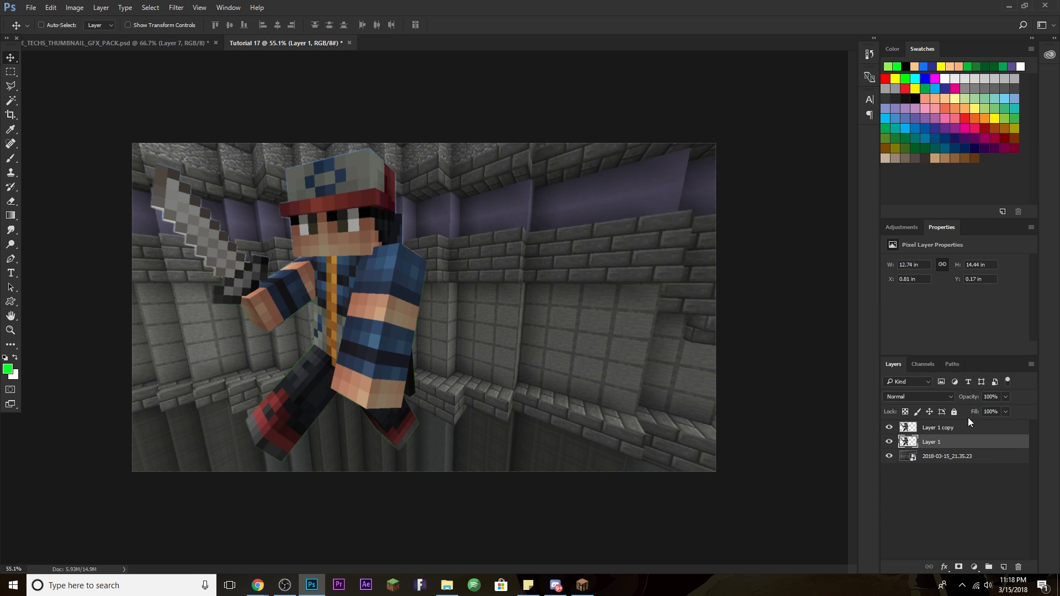
{"action": "left_click_drag", "start_coordinate": [966, 429], "coordinate": [962, 447]}
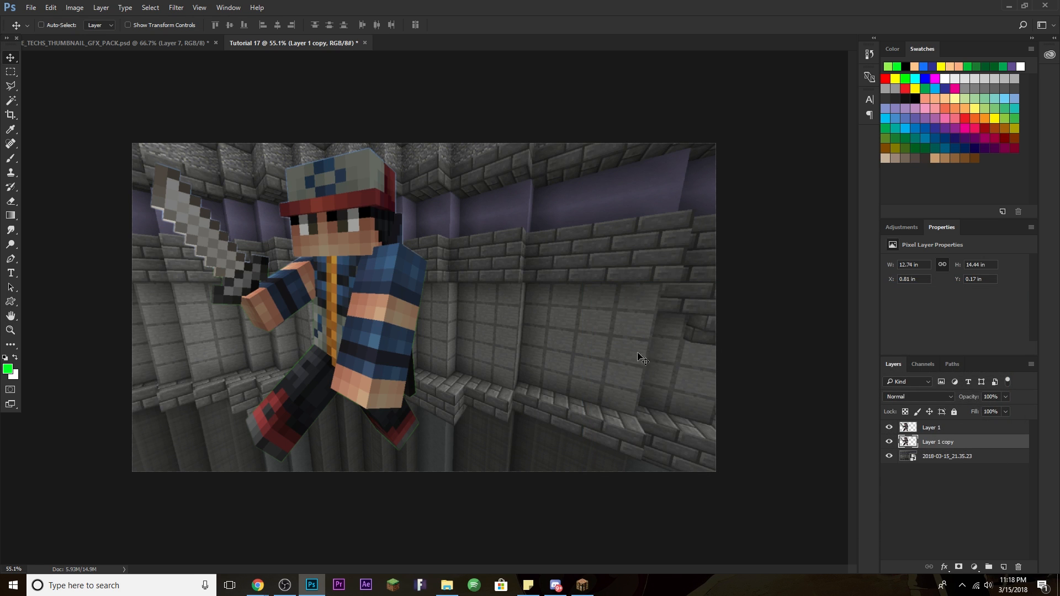
Step: Shift the duplicate character about 2.2 in to the right behind the original, and hide the duplicate layer
{"action": "key", "text": "shift+Right"}
{"action": "key", "text": "shift+Right"}
{"action": "key", "text": "shift+Right"}
{"action": "key", "text": "shift+Right"}
{"action": "key", "text": "shift+Right"}
{"action": "key", "text": "shift+Right"}
{"action": "key", "text": "shift+Right"}
{"action": "key", "text": "shift+Right"}
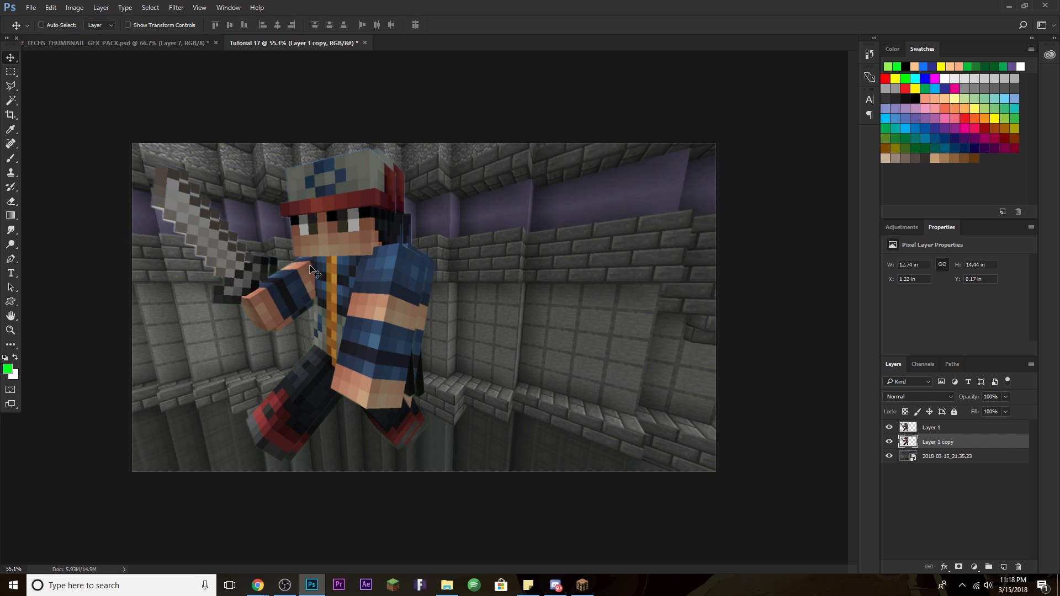
{"action": "key", "text": "shift+Right"}
{"action": "key", "text": "shift+Right"}
{"action": "key", "text": "shift+Right"}
{"action": "key", "text": "shift+Right"}
{"action": "key", "text": "shift+Right"}
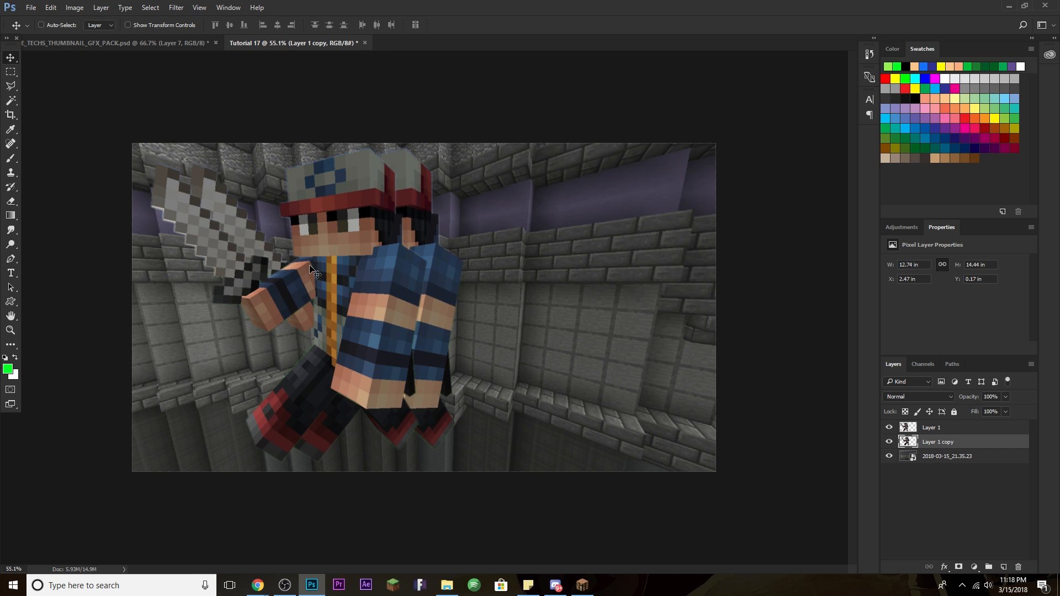
{"action": "key", "text": "shift+Right"}
{"action": "key", "text": "shift+Right"}
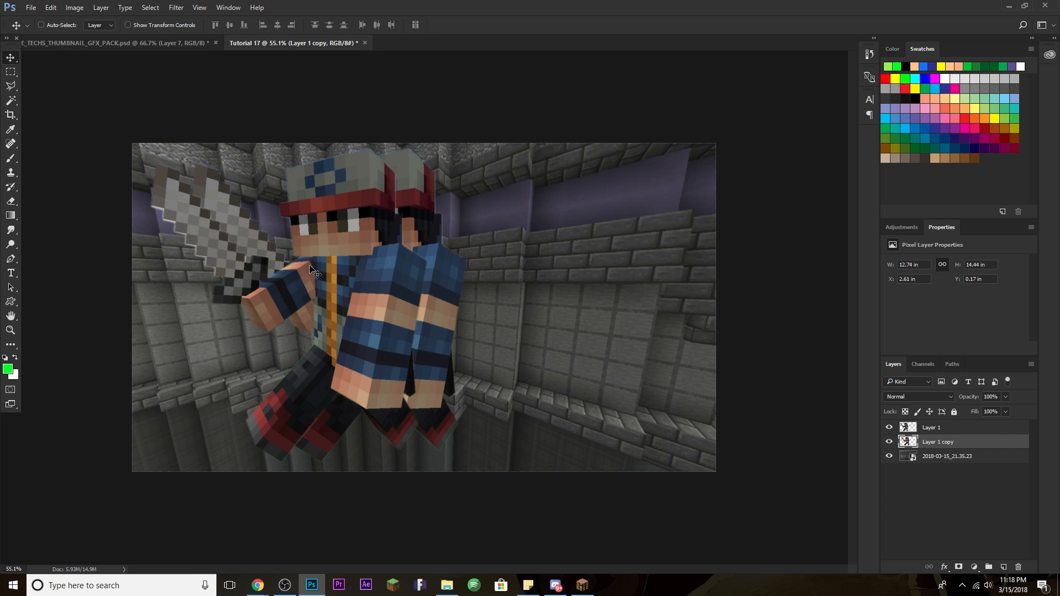
{"action": "key", "text": "shift+Right"}
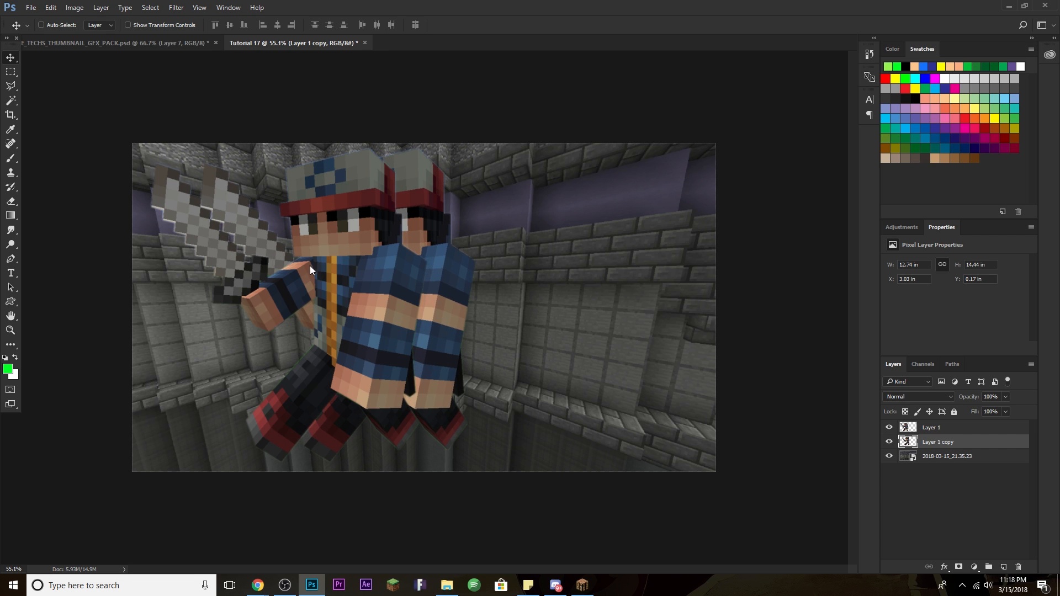
{"action": "left_click", "coordinate": [889, 442]}
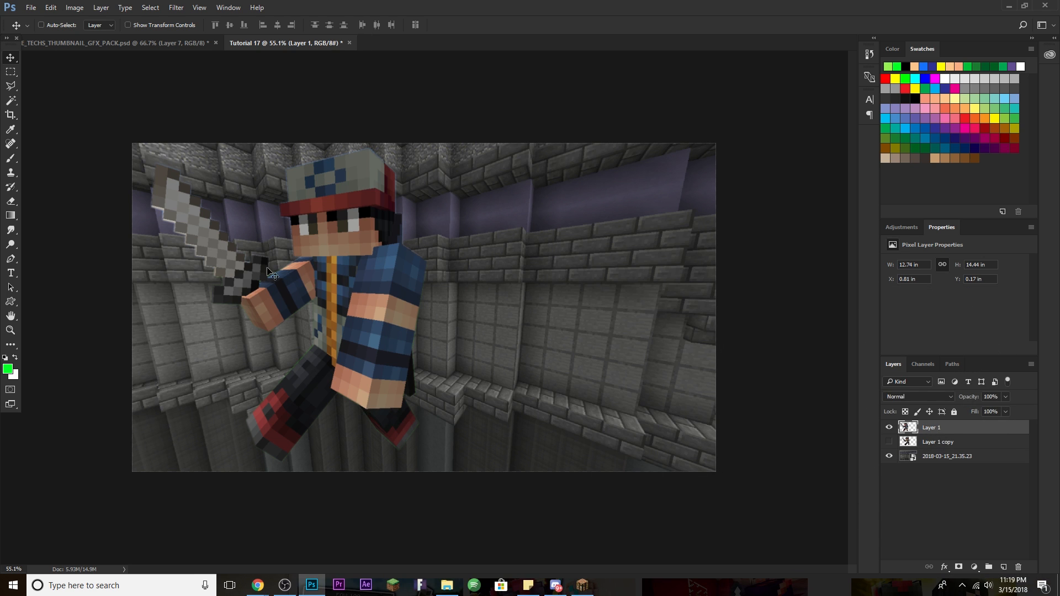
Step: Transform the original character: shift it toward the canvas's lower left, tilt it slightly counterclockwise and enlarge it to about 13.61 × 15.47 in
{"action": "key", "text": "ctrl+t"}
{"action": "left_click_drag", "start_coordinate": [349, 259], "coordinate": [312, 292]}
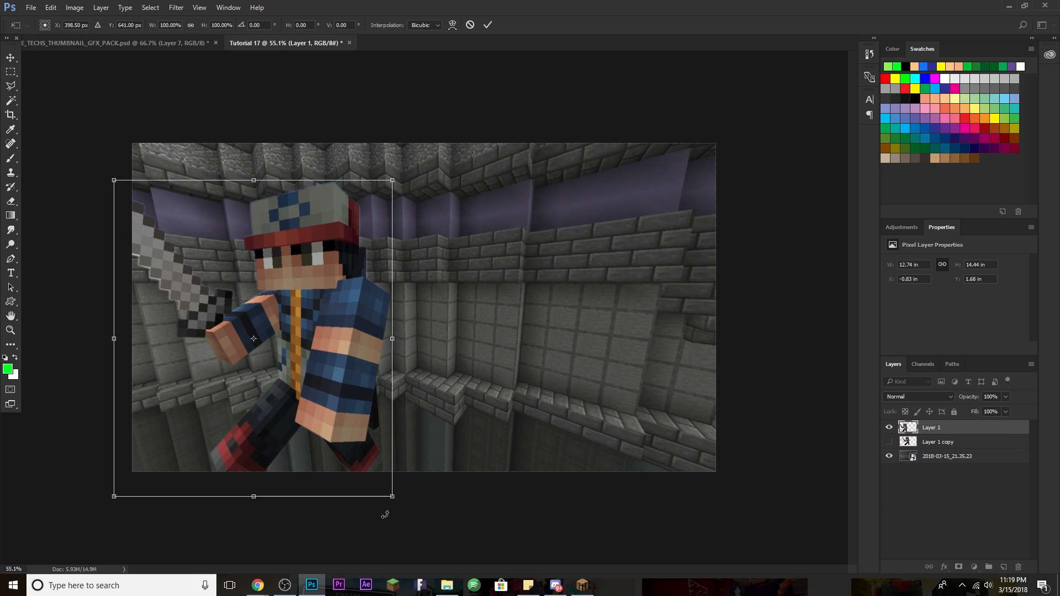
{"action": "left_click_drag", "start_coordinate": [404, 511], "coordinate": [441, 487]}
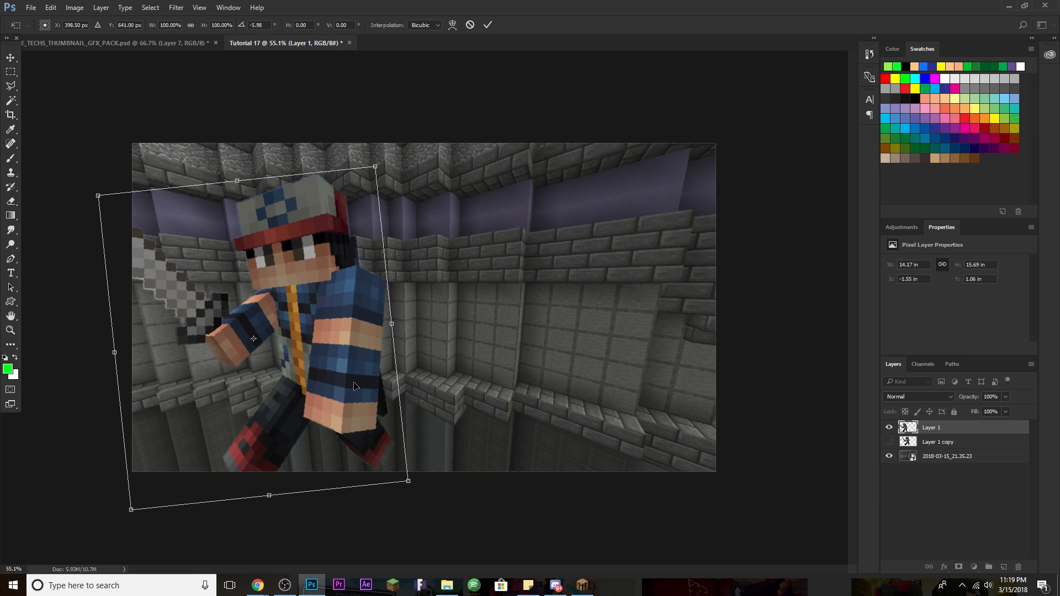
{"action": "left_click_drag", "start_coordinate": [355, 384], "coordinate": [347, 399]}
{"action": "mouse_move", "coordinate": [385, 170]}
{"action": "left_mouse_down"}
{"action": "mouse_move", "coordinate": [385, 192]}
{"action": "mouse_move", "coordinate": [393, 173]}
{"action": "left_mouse_up"}
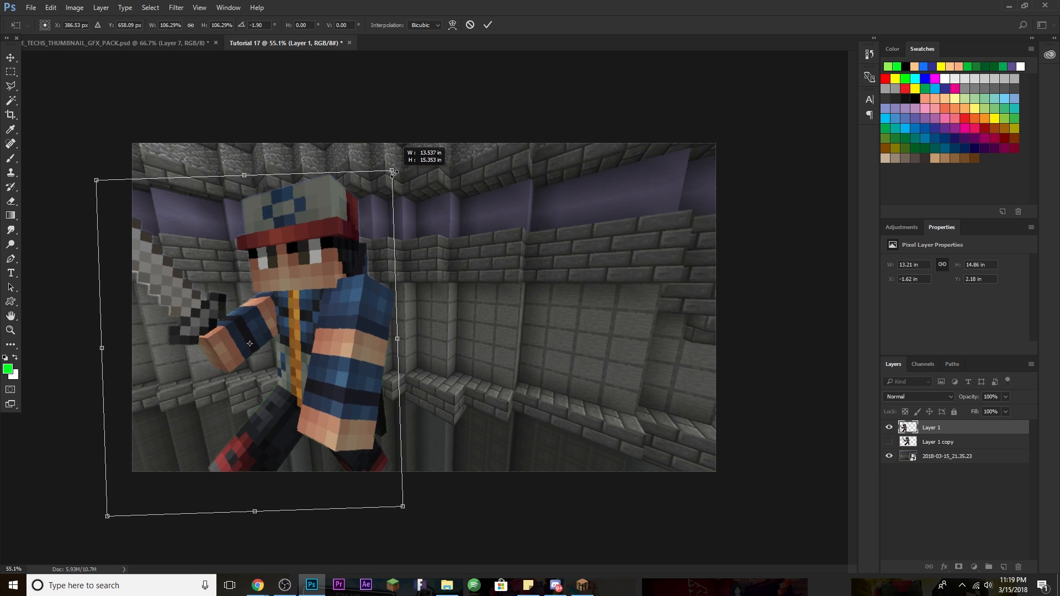
{"action": "left_click_drag", "start_coordinate": [363, 215], "coordinate": [354, 218]}
{"action": "left_click_drag", "start_coordinate": [403, 167], "coordinate": [405, 160]}
{"action": "key", "text": "Return"}
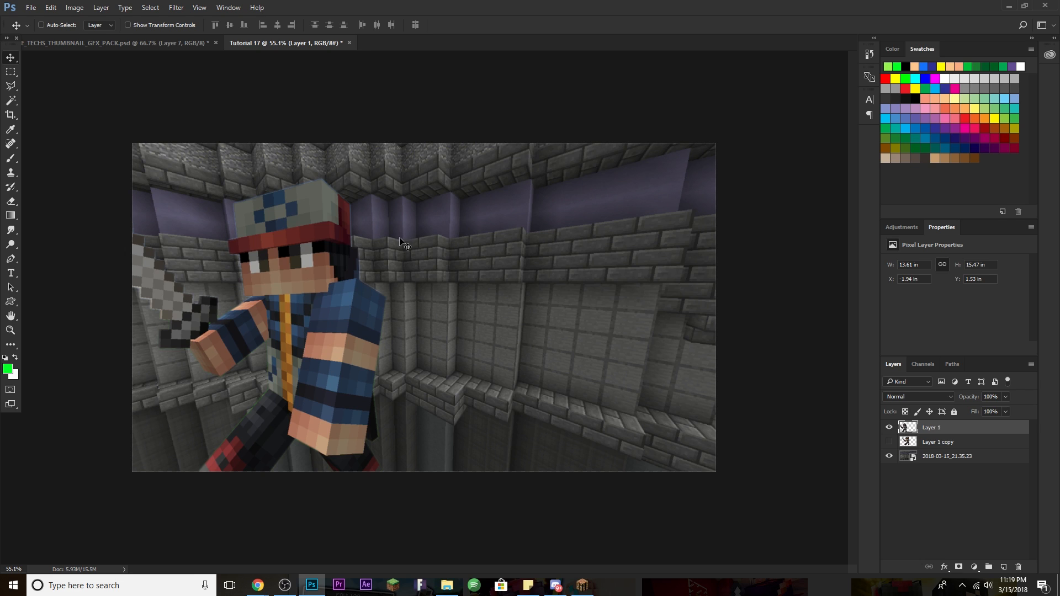
Step: Add a white 13 px outside Stroke effect to the character on Layer 1
{"action": "double_click", "coordinate": [1000, 427]}
{"action": "left_click_drag", "start_coordinate": [802, 296], "coordinate": [761, 99]}
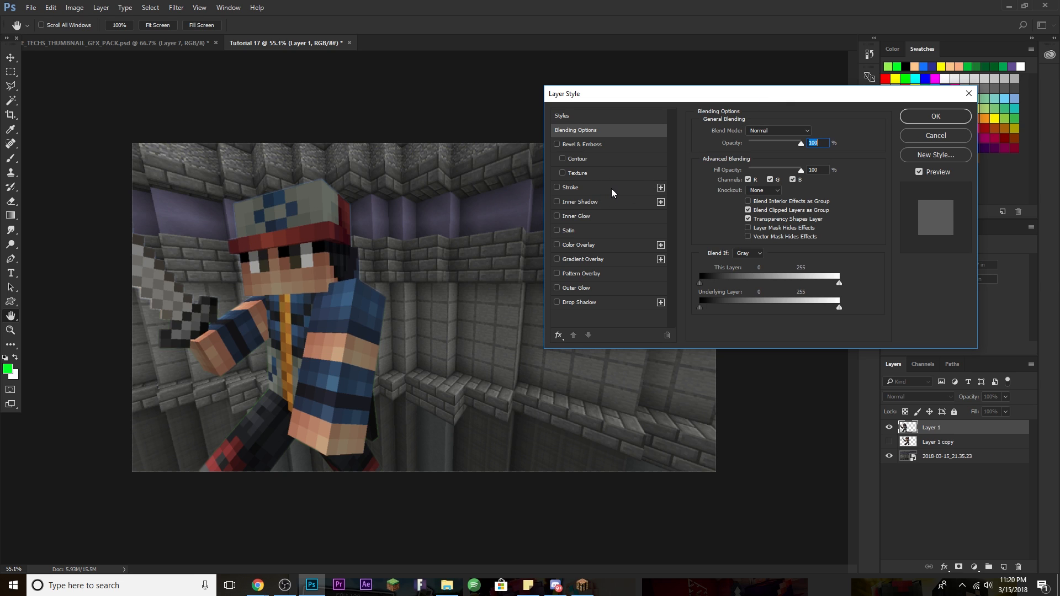
{"action": "left_click", "coordinate": [568, 188]}
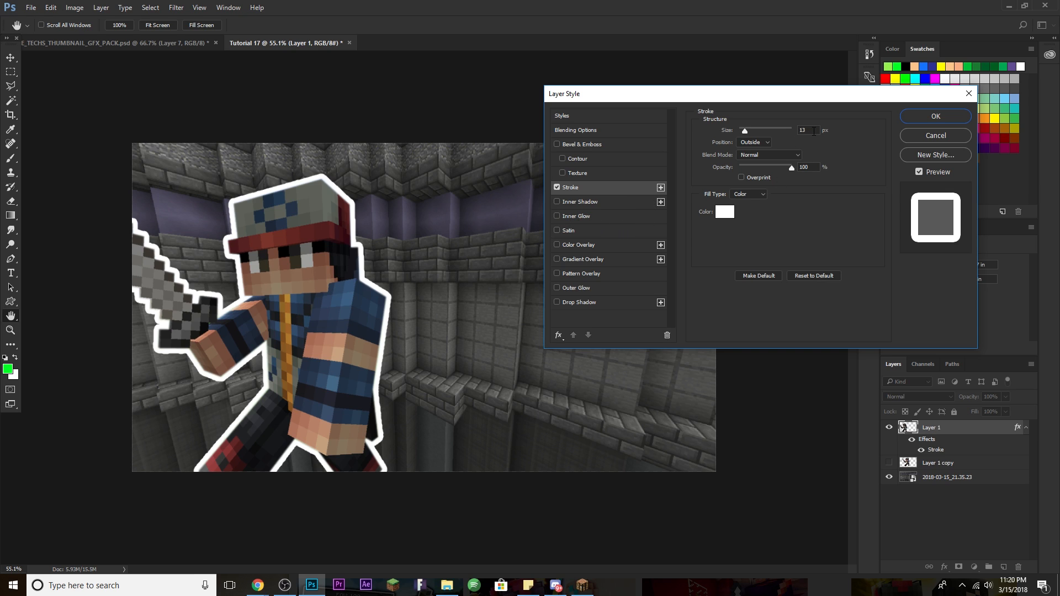
Step: Add a white Inner Glow to the character with 44% opacity and a size of 20 px
{"action": "left_click", "coordinate": [605, 216]}
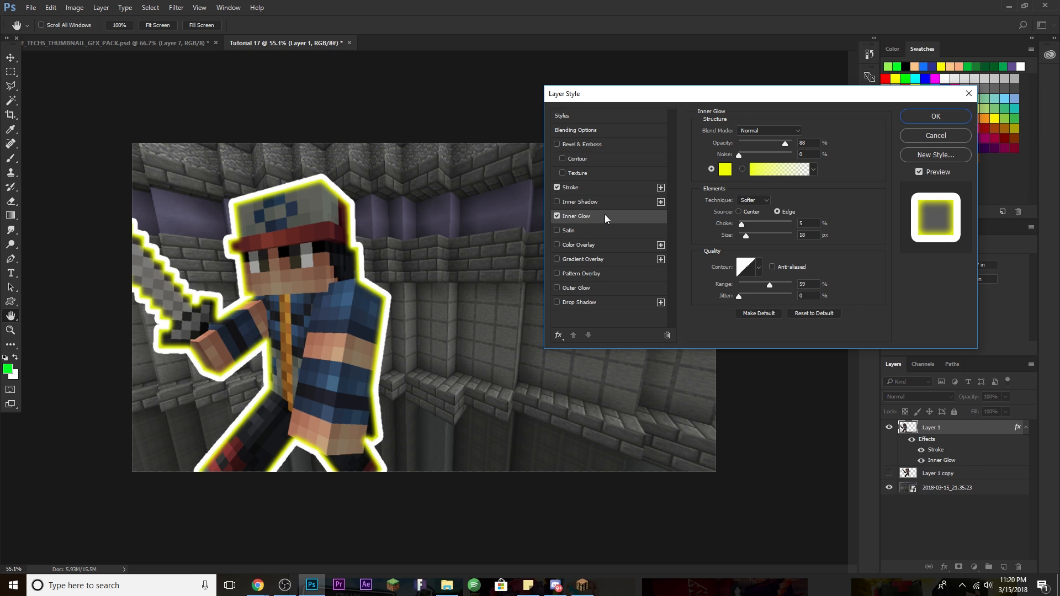
{"action": "left_click", "coordinate": [724, 169]}
{"action": "left_click", "coordinate": [700, 296]}
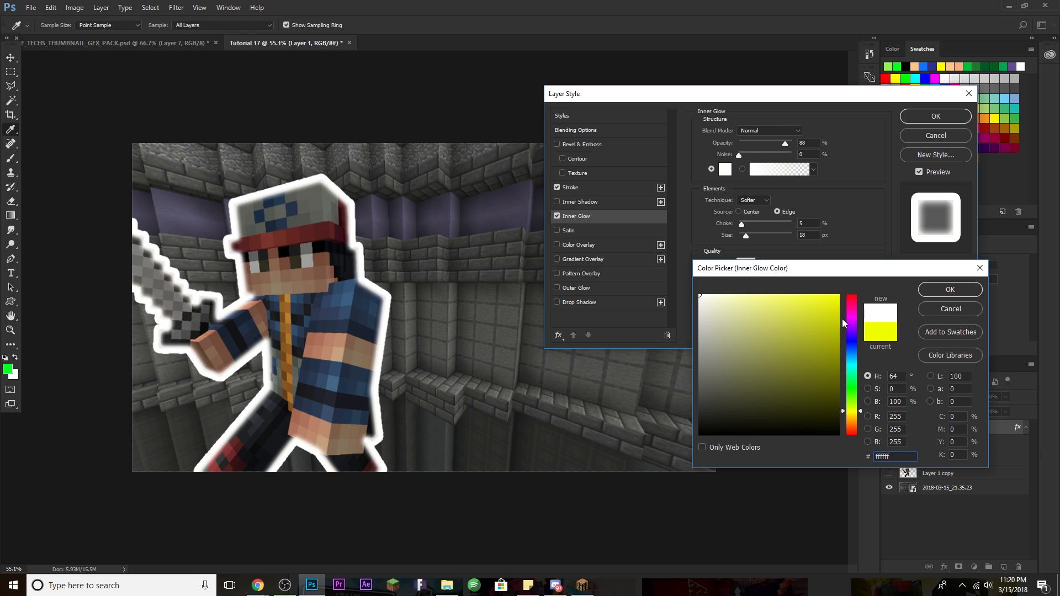
{"action": "left_click", "coordinate": [949, 290]}
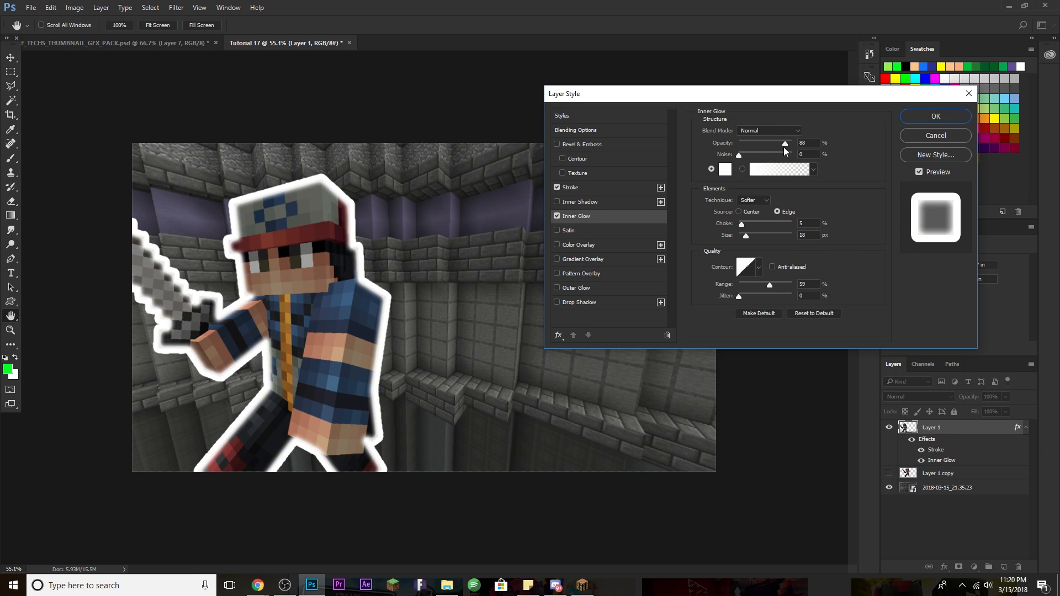
{"action": "left_click_drag", "start_coordinate": [786, 144], "coordinate": [763, 176]}
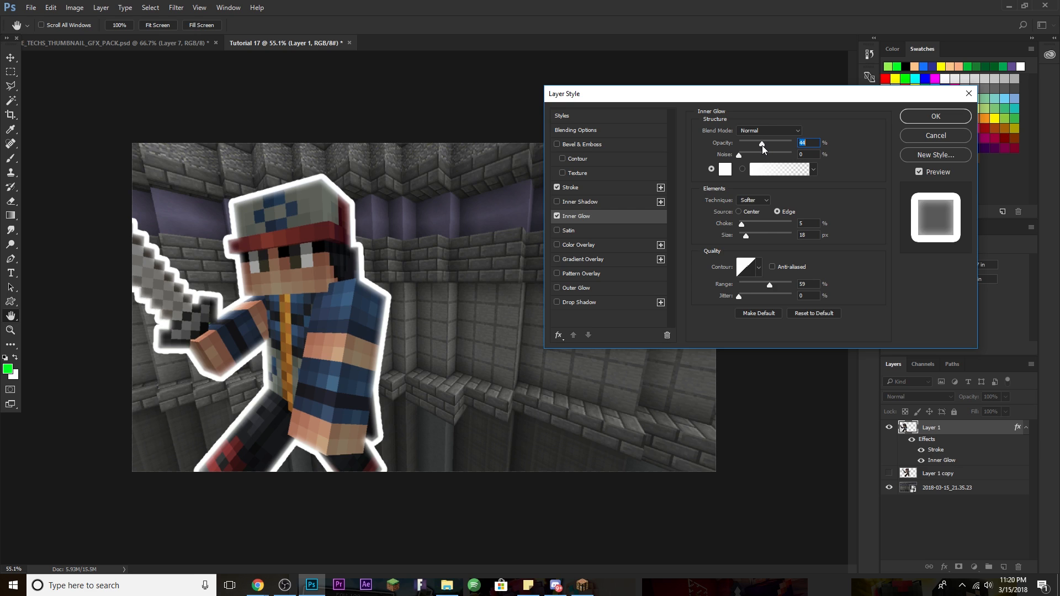
{"action": "left_click_drag", "start_coordinate": [747, 235], "coordinate": [746, 235]}
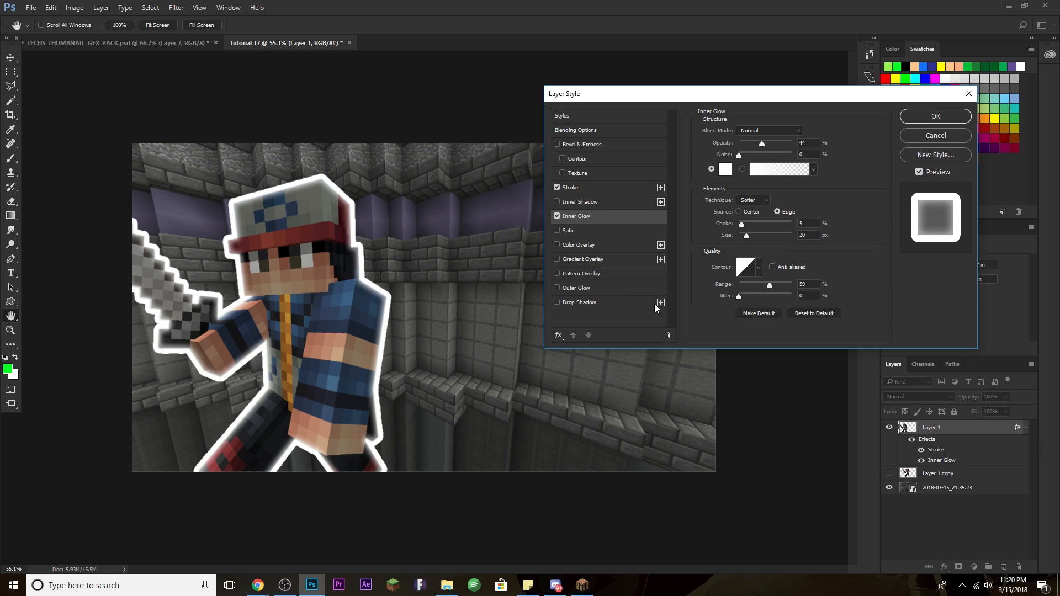
Step: Add a Drop Shadow to the character with distance 0 px, spread 6% and size 125 px, and apply the layer style
{"action": "left_click", "coordinate": [609, 304]}
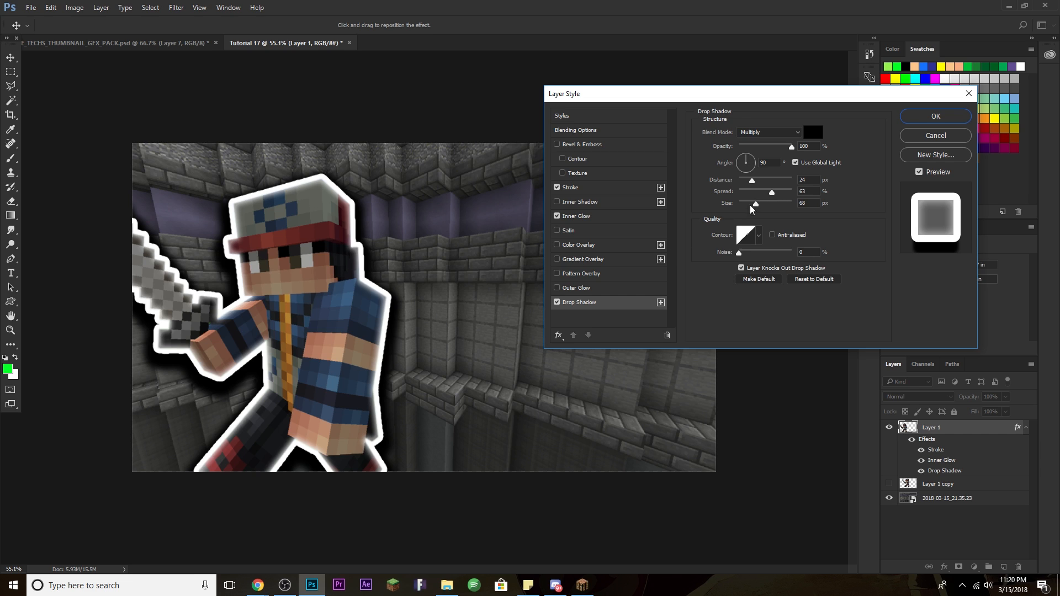
{"action": "left_click_drag", "start_coordinate": [755, 180], "coordinate": [743, 203]}
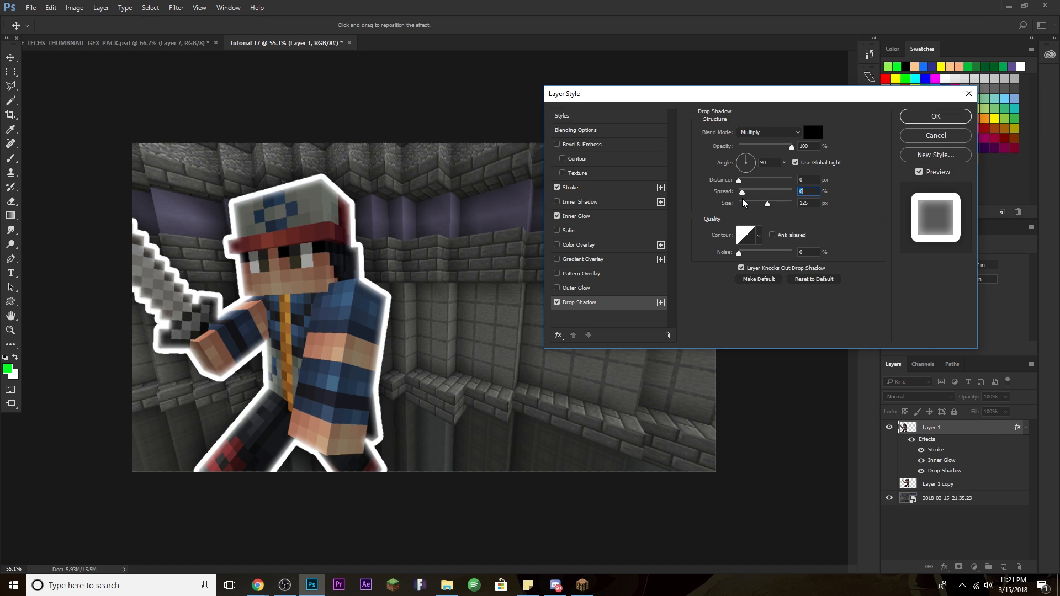
{"action": "left_click", "coordinate": [935, 117]}
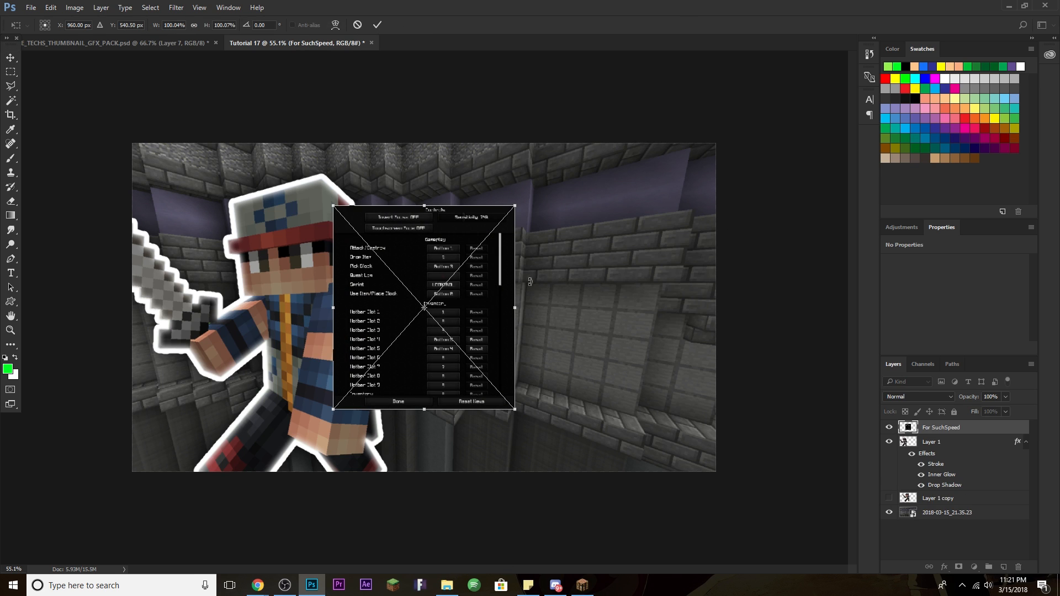
Step: Place the For SuchSpeed controls screenshot on the canvas's right side, scaled to about 166% and rotated 6 degrees clockwise
{"action": "left_click_drag", "start_coordinate": [500, 298], "coordinate": [554, 283]}
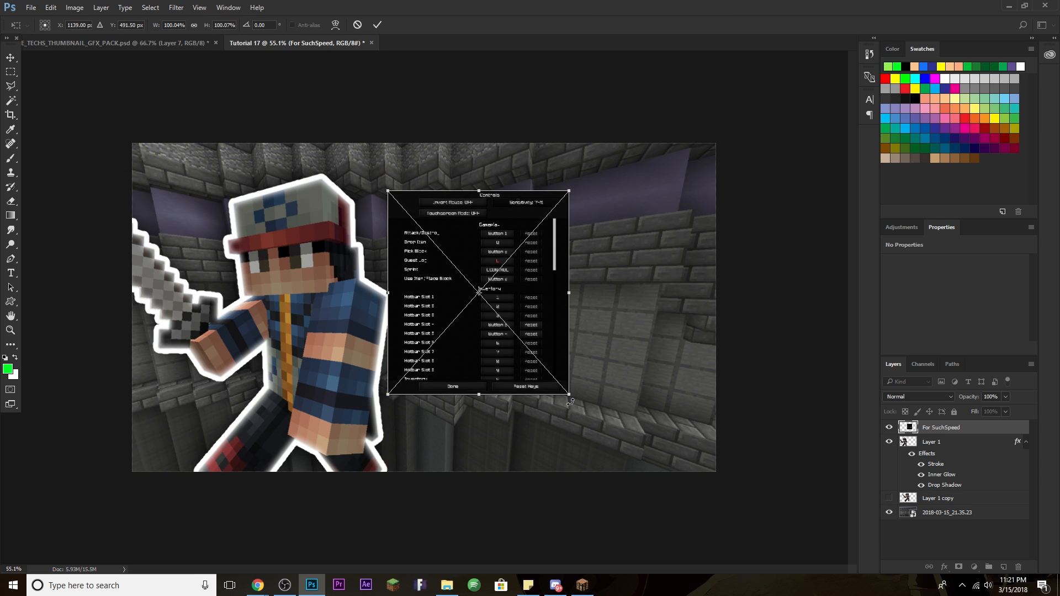
{"action": "left_click_drag", "start_coordinate": [560, 385], "coordinate": [655, 523]}
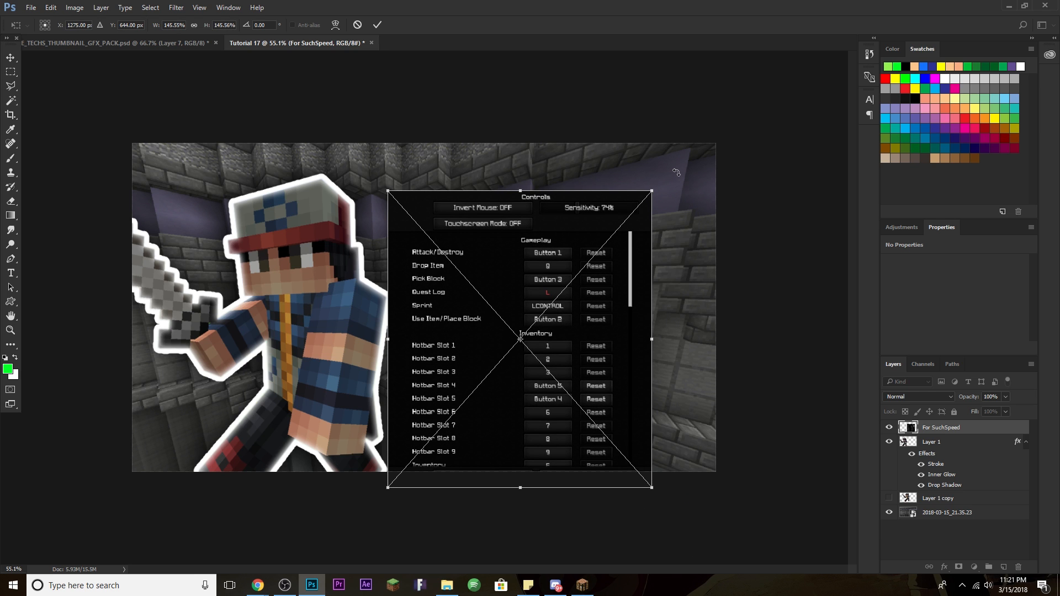
{"action": "left_click_drag", "start_coordinate": [676, 173], "coordinate": [678, 214]}
{"action": "left_click_drag", "start_coordinate": [614, 319], "coordinate": [607, 278]}
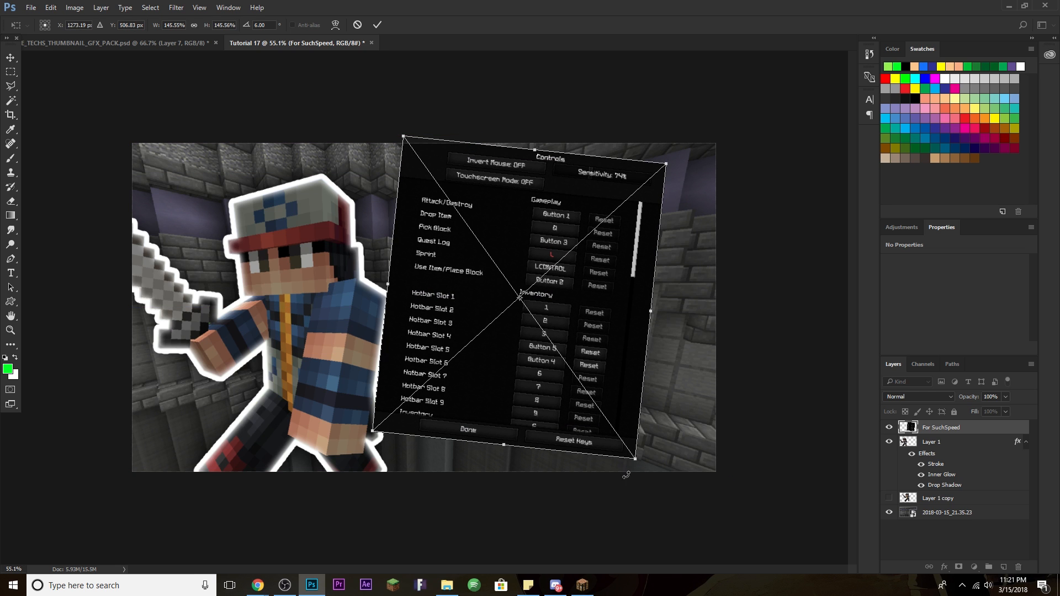
{"action": "left_click_drag", "start_coordinate": [633, 456], "coordinate": [656, 502]}
{"action": "left_click_drag", "start_coordinate": [636, 397], "coordinate": [629, 397]}
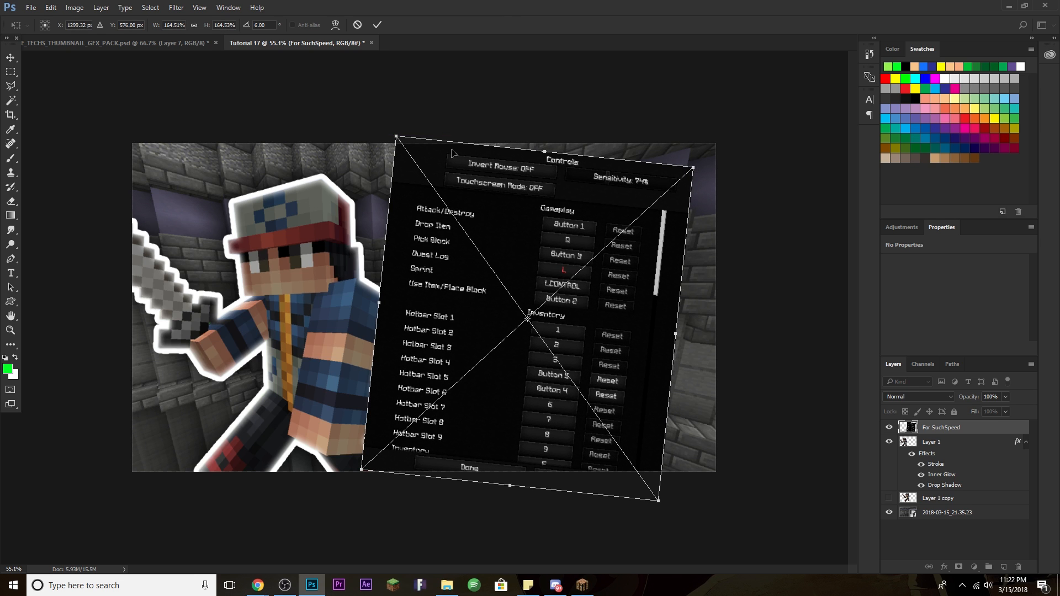
{"action": "left_click_drag", "start_coordinate": [395, 134], "coordinate": [393, 132]}
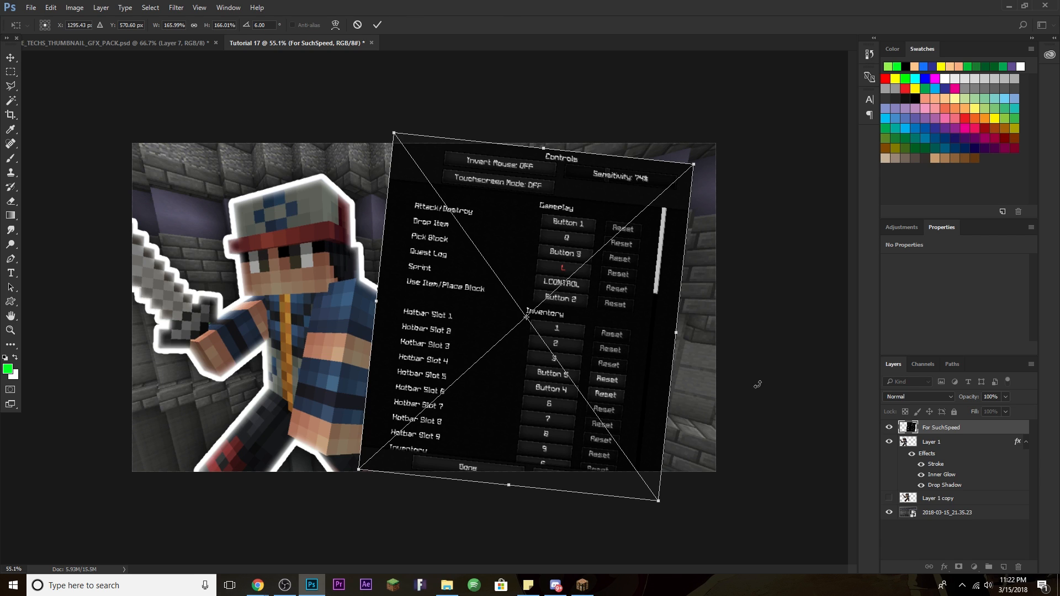
{"action": "key", "text": "Return"}
Step: Move the For SuchSpeed layer below both character layers and add a white outside Stroke to it
{"action": "left_click", "coordinate": [1025, 442]}
{"action": "left_click_drag", "start_coordinate": [1004, 431], "coordinate": [995, 470]}
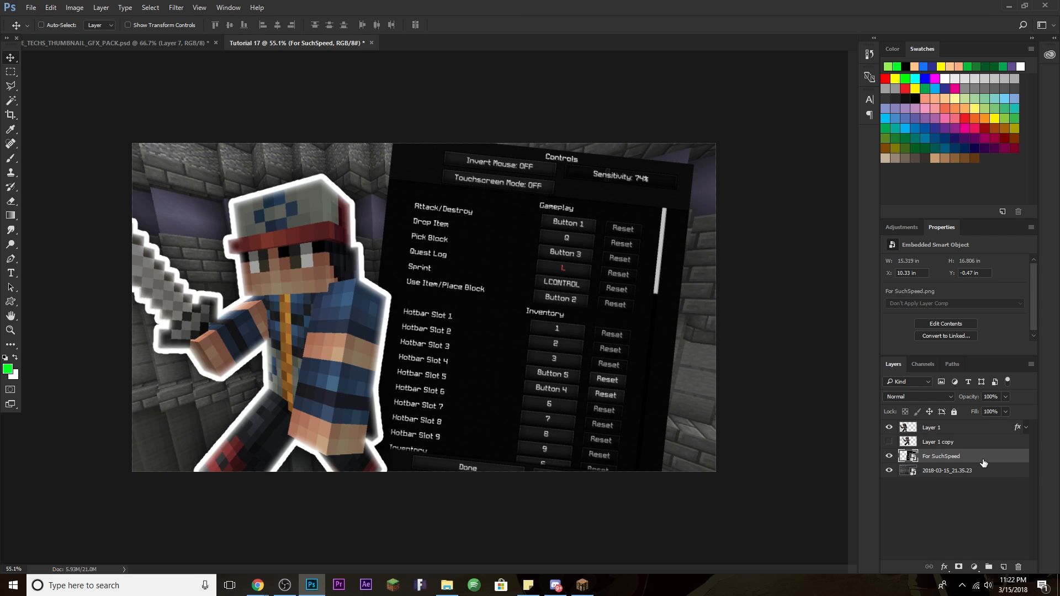
{"action": "double_click", "coordinate": [981, 460]}
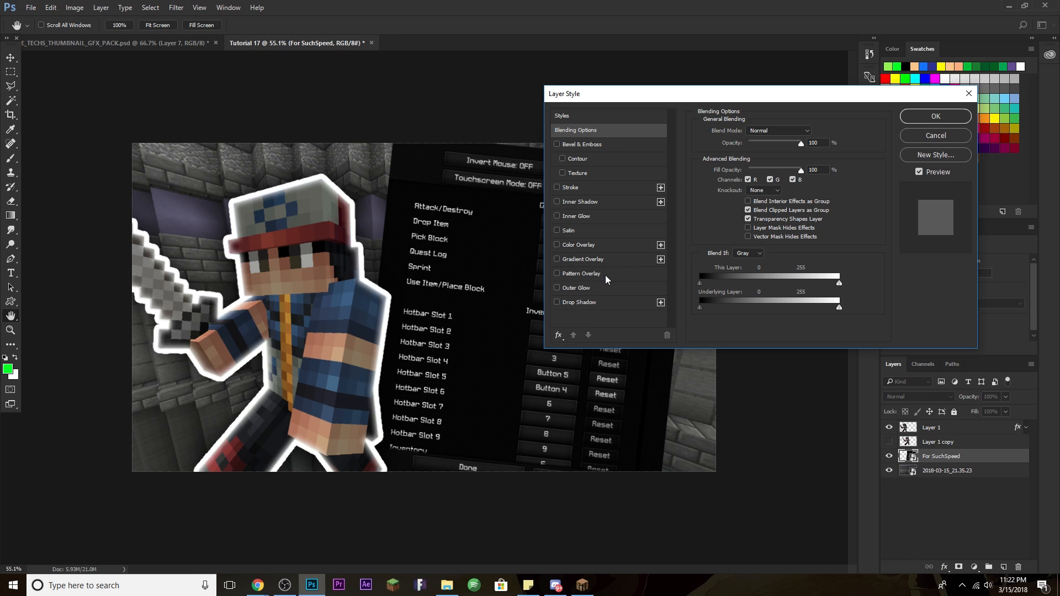
{"action": "left_click", "coordinate": [592, 188]}
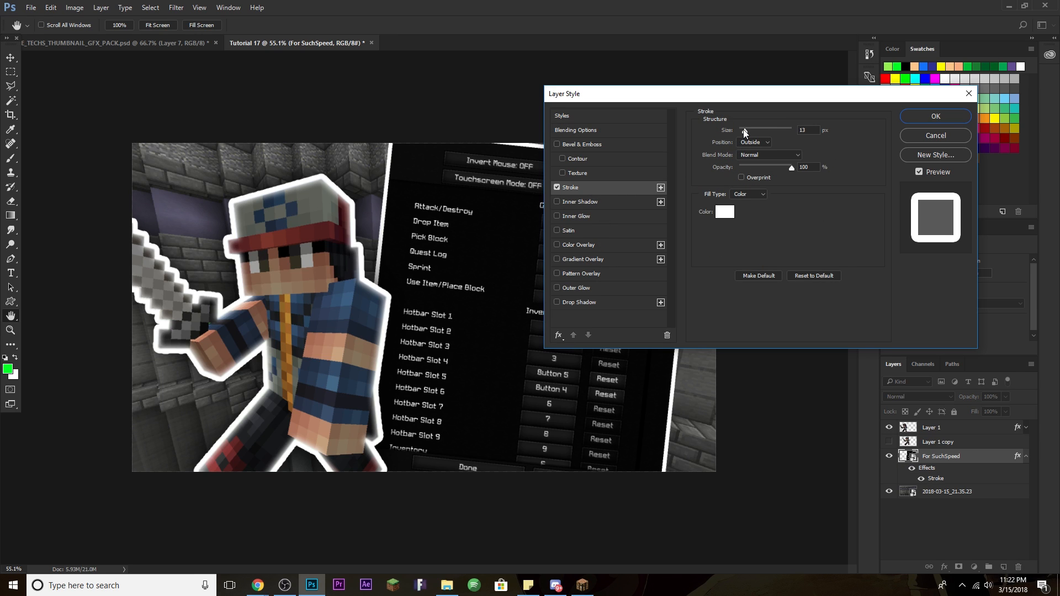
{"action": "left_click_drag", "start_coordinate": [743, 129], "coordinate": [746, 130]}
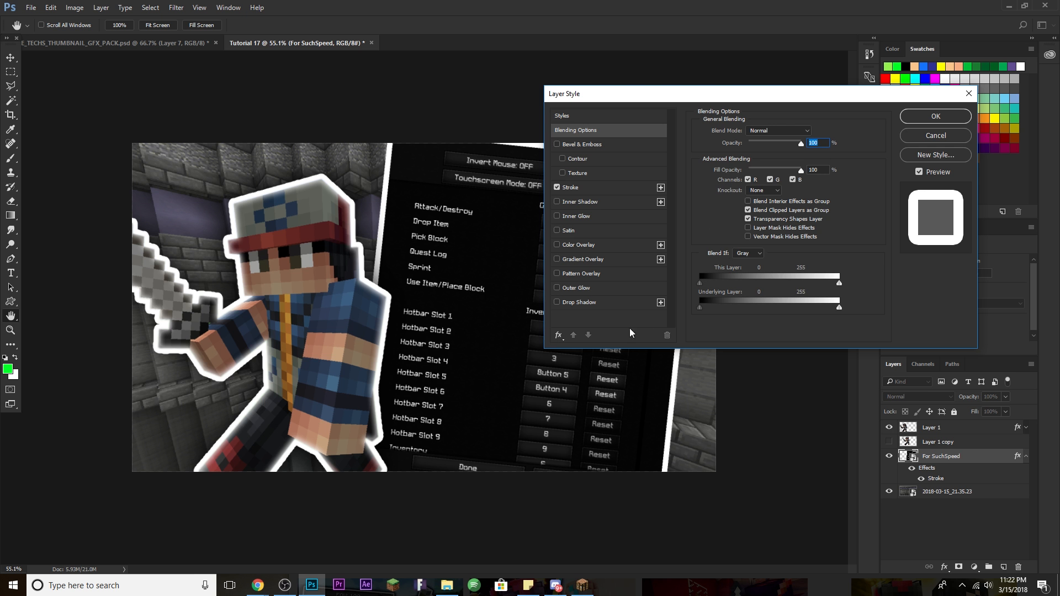
Step: Add a black Drop Shadow to the controls screenshot with distance 0 px, spread 33% and size 125 px, and apply the layer style
{"action": "left_click", "coordinate": [617, 307]}
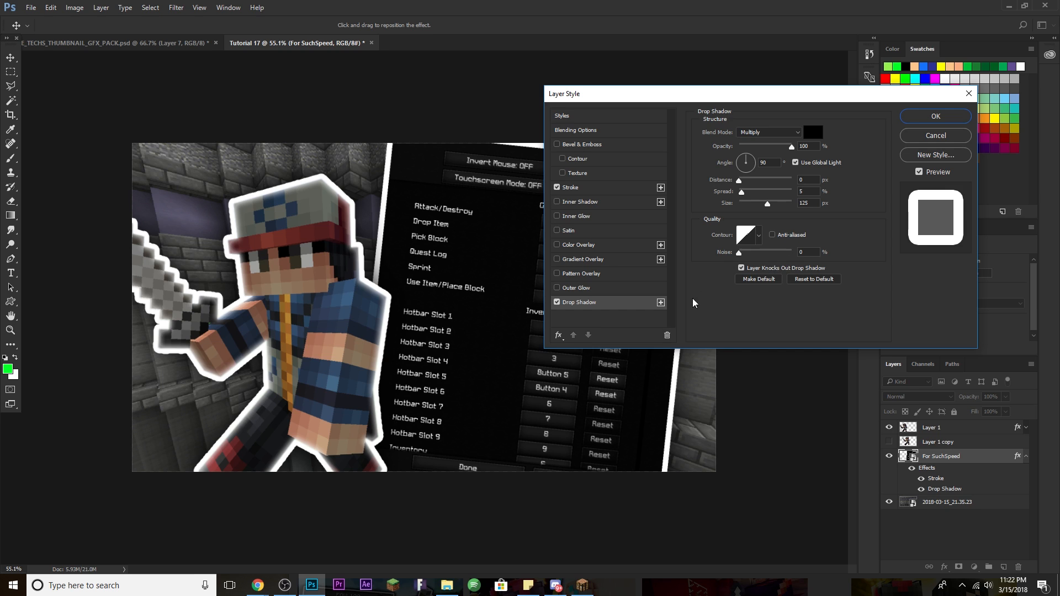
{"action": "left_click_drag", "start_coordinate": [744, 198], "coordinate": [758, 200]}
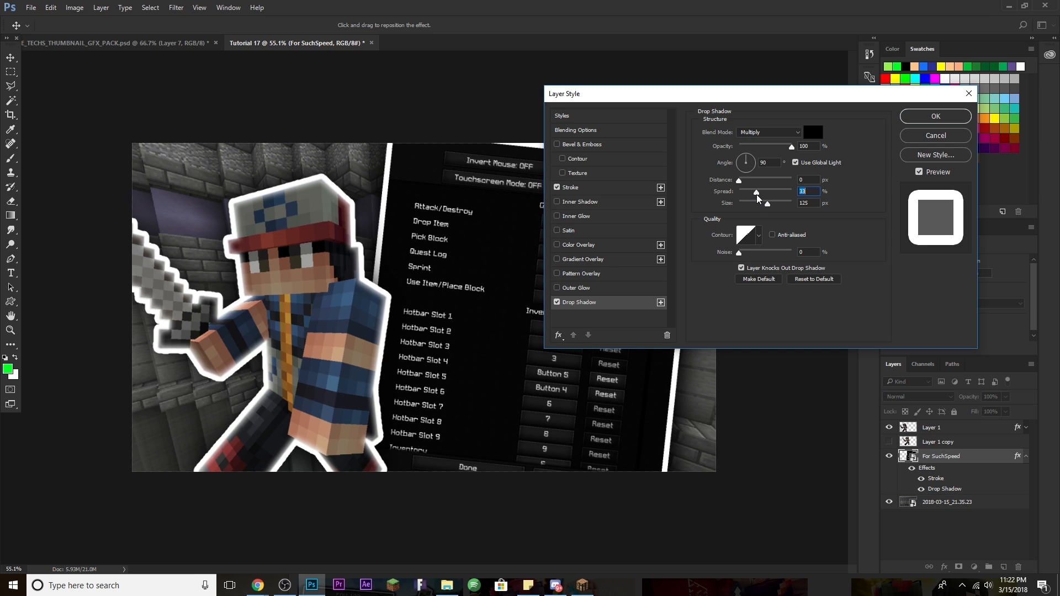
{"action": "left_click", "coordinate": [935, 117]}
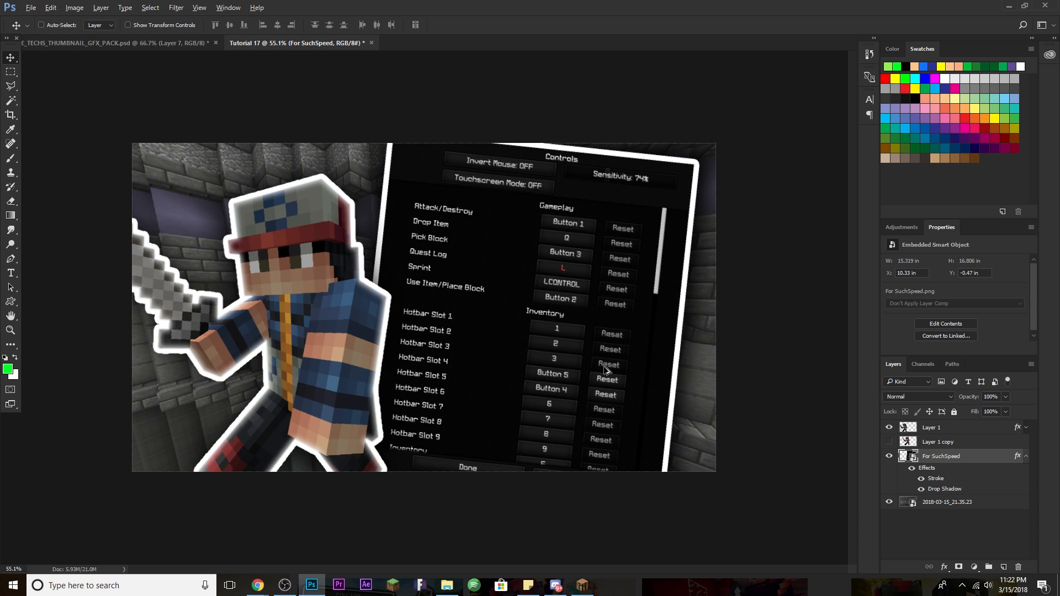
Step: Place the Fireball image from the Desktop folder on the canvas at its original 100% size
{"action": "scroll", "coordinate": [607, 371], "scroll_direction": "up", "scroll_amount": 1}
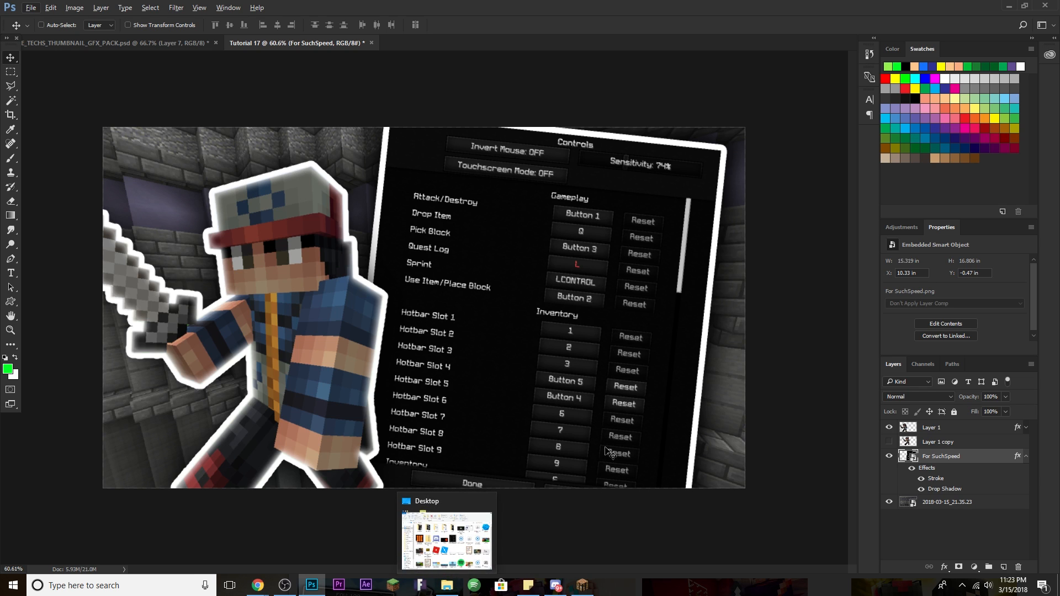
{"action": "mouse_move", "coordinate": [449, 587]}
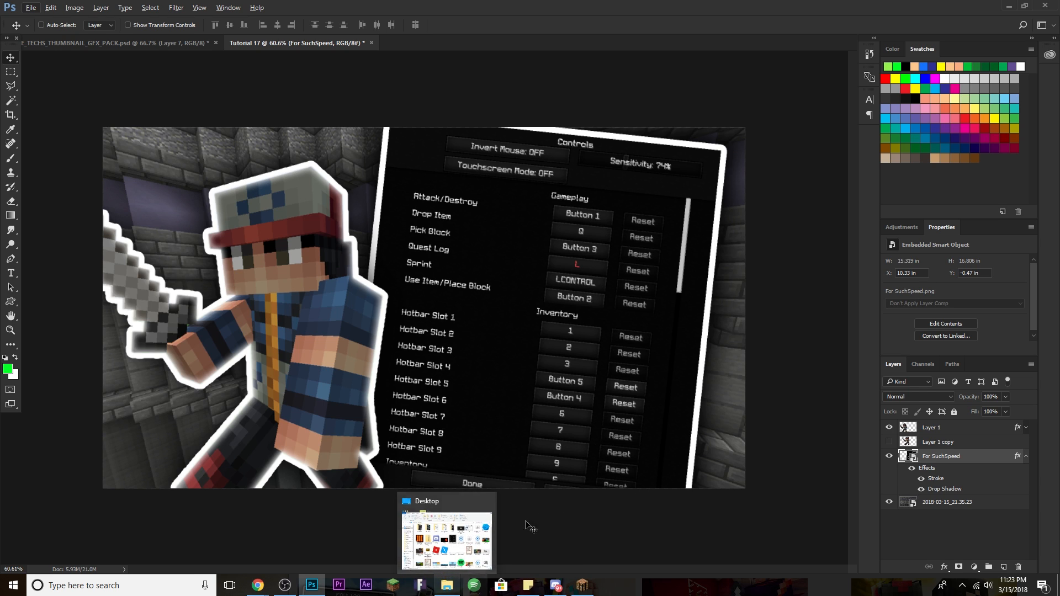
{"action": "left_click", "coordinate": [449, 586]}
{"action": "left_click_drag", "start_coordinate": [638, 289], "coordinate": [281, 303]}
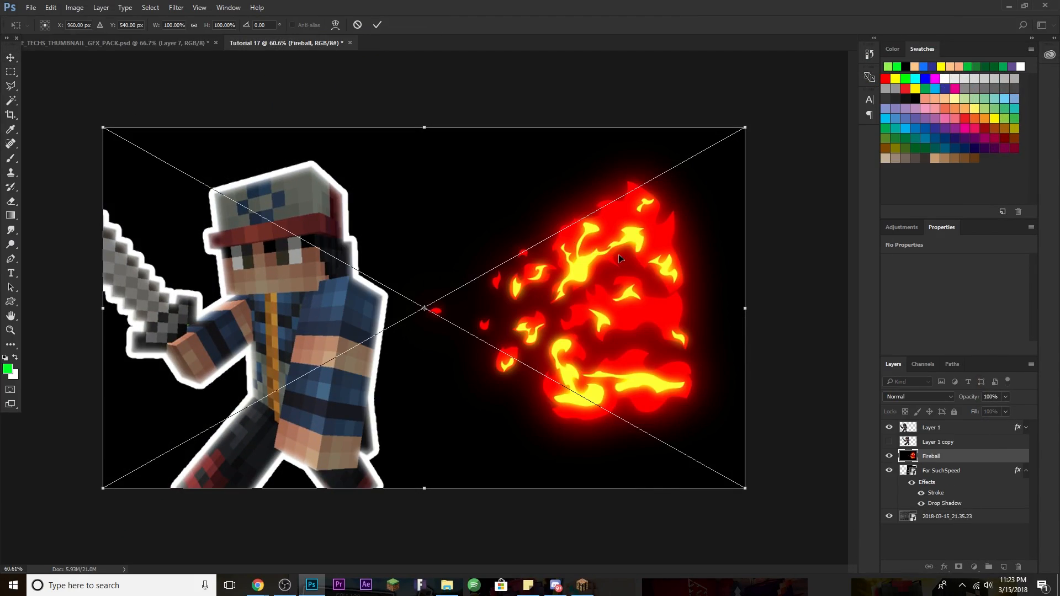
{"action": "key", "text": "Return"}
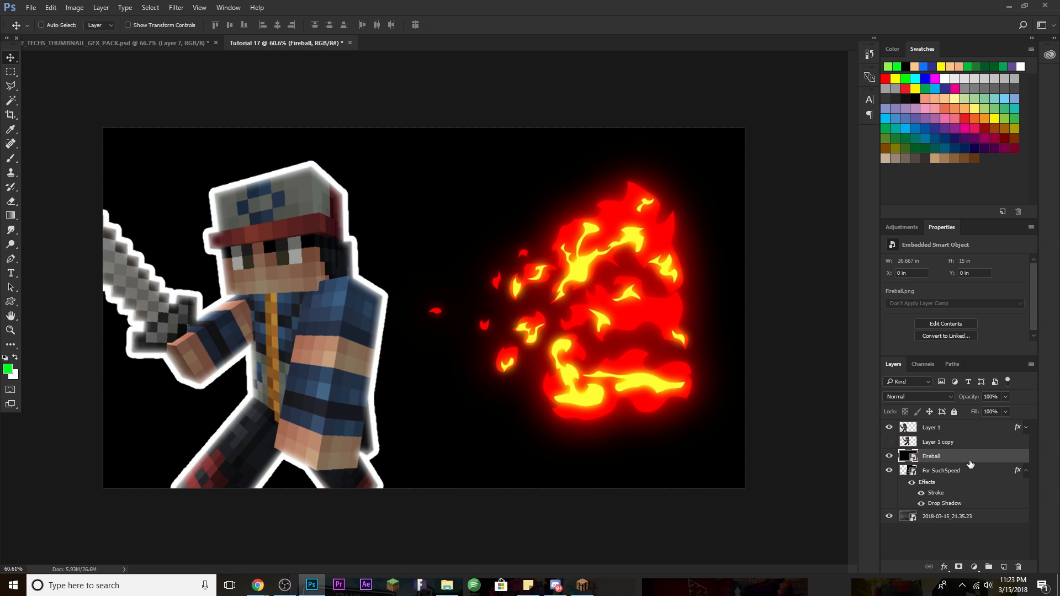
Step: Move the Fireball layer directly beneath For SuchSpeed and set its blend mode to Lighten
{"action": "left_click", "coordinate": [1025, 472]}
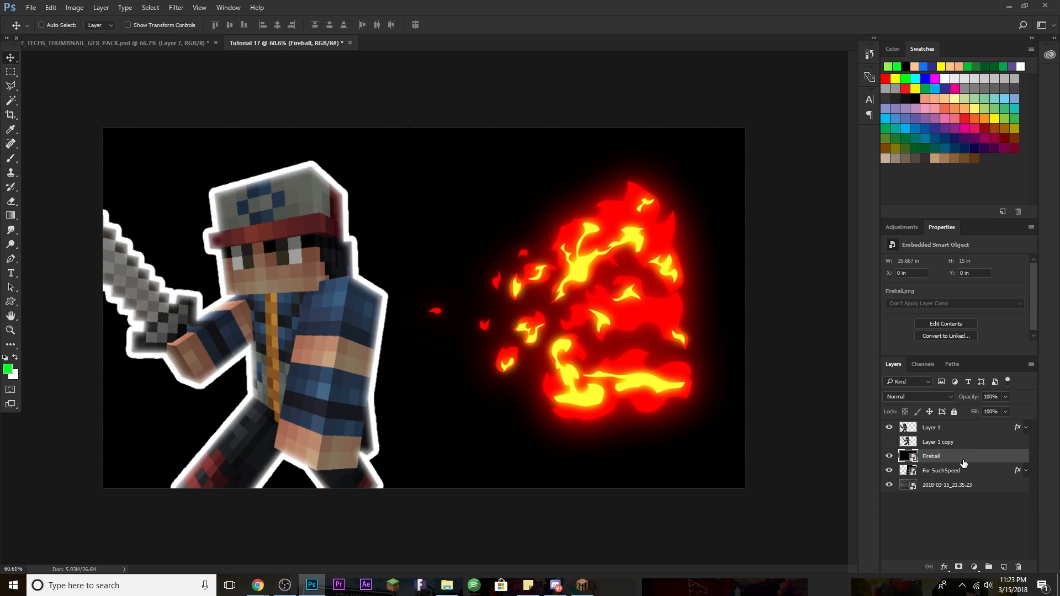
{"action": "left_click_drag", "start_coordinate": [957, 457], "coordinate": [949, 478]}
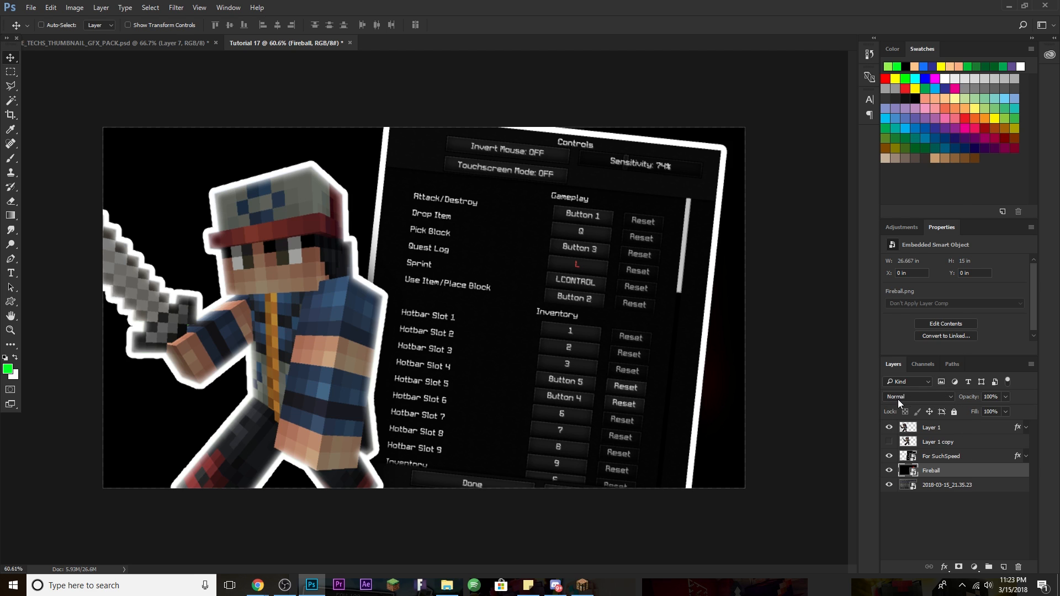
{"action": "left_click", "coordinate": [923, 395]}
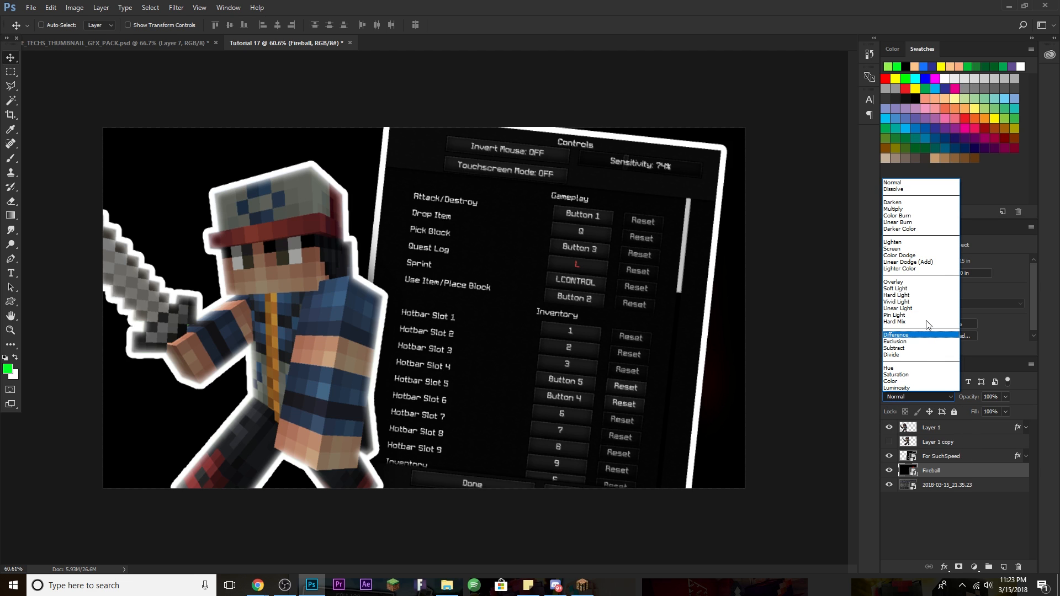
{"action": "left_click", "coordinate": [930, 243]}
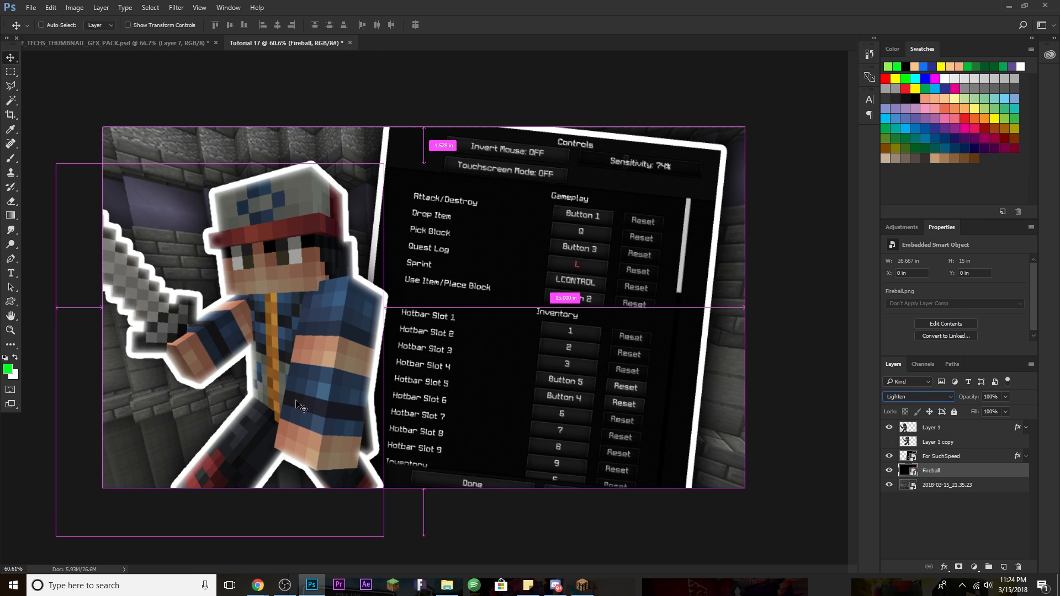
Step: Enlarge the Fireball layer to about 163% width and 169% height so the flames fill the canvas's right edge
{"action": "key", "text": "ctrl+t"}
{"action": "scroll", "coordinate": [679, 382], "scroll_direction": "down", "scroll_amount": 1}
{"action": "scroll", "coordinate": [680, 386], "scroll_direction": "down", "scroll_amount": 4}
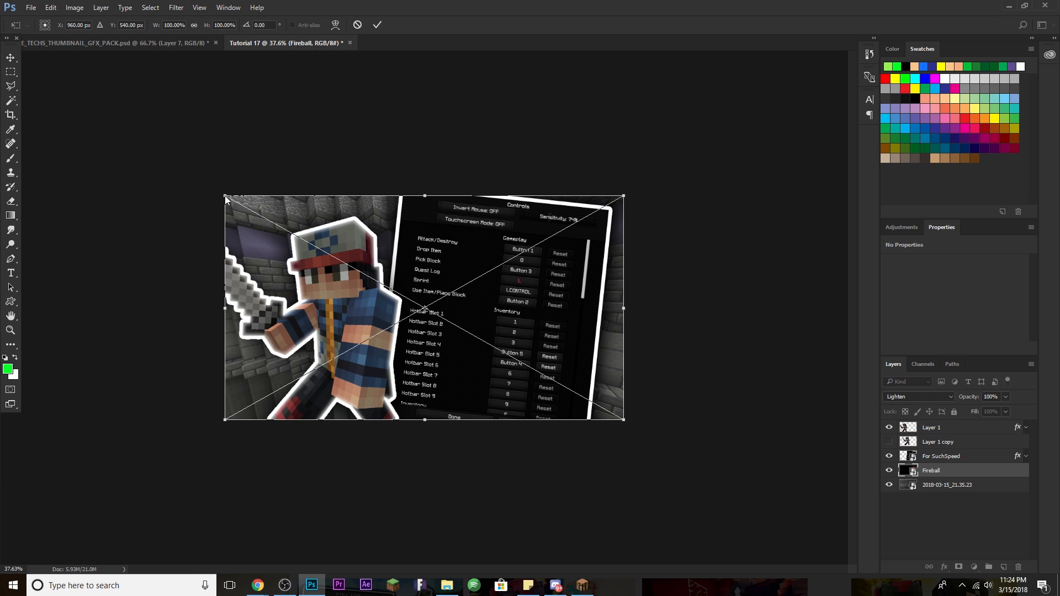
{"action": "left_click_drag", "start_coordinate": [223, 195], "coordinate": [28, 103]}
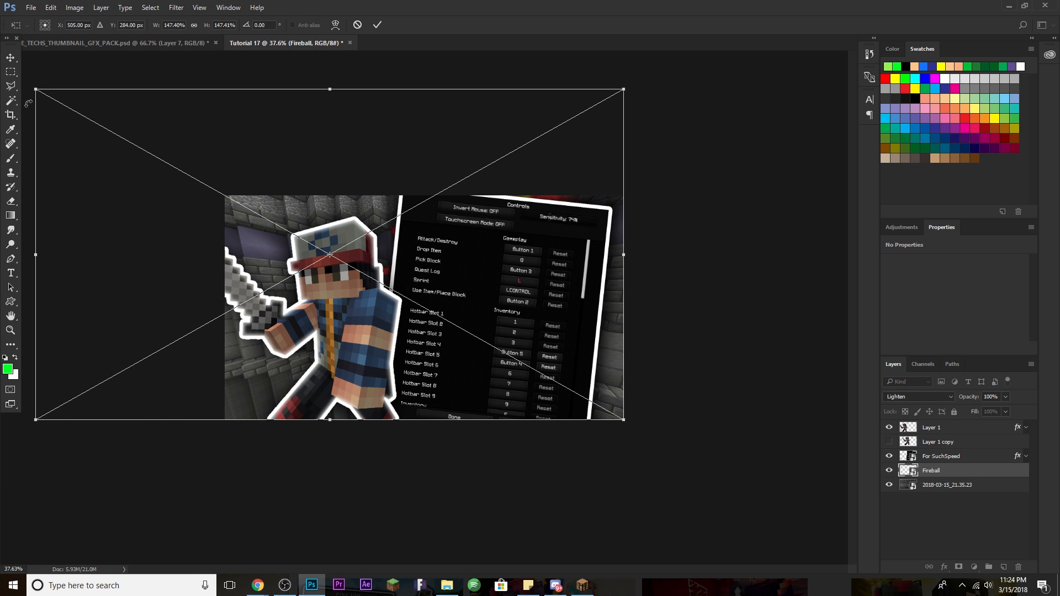
{"action": "left_click_drag", "start_coordinate": [621, 420], "coordinate": [695, 494]}
{"action": "left_click_drag", "start_coordinate": [629, 356], "coordinate": [630, 383]}
{"action": "mouse_move", "coordinate": [356, 116]}
{"action": "left_mouse_down"}
{"action": "mouse_move", "coordinate": [356, 160]}
{"action": "mouse_move", "coordinate": [357, 131]}
{"action": "left_mouse_up"}
{"action": "left_click_drag", "start_coordinate": [578, 341], "coordinate": [576, 328]}
{"action": "key", "text": "Return"}
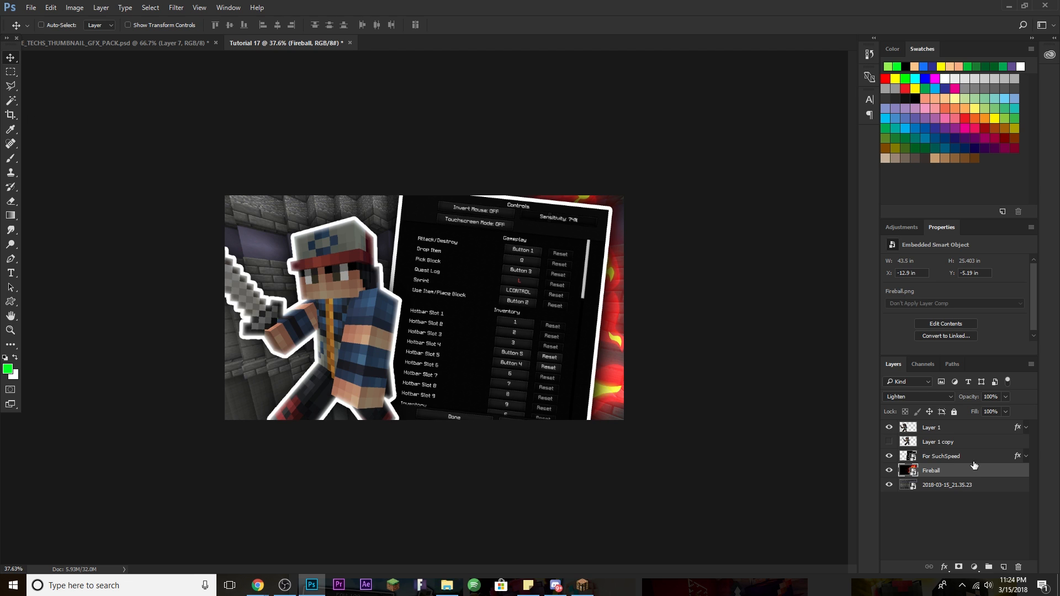
Step: Transform the controls screenshot to about 161% scale and tilt it about 6.3 degrees counterclockwise
{"action": "left_click", "coordinate": [973, 460]}
{"action": "key", "text": "ctrl+t"}
{"action": "left_click_drag", "start_coordinate": [599, 461], "coordinate": [630, 426]}
{"action": "left_click_drag", "start_coordinate": [579, 181], "coordinate": [575, 194]}
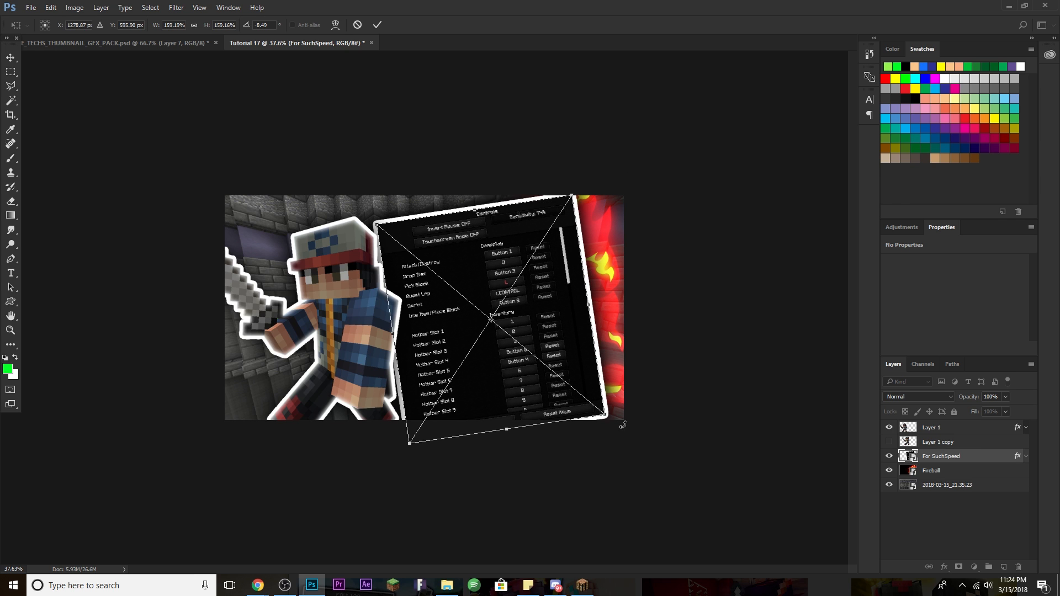
{"action": "left_click_drag", "start_coordinate": [621, 425], "coordinate": [619, 432]}
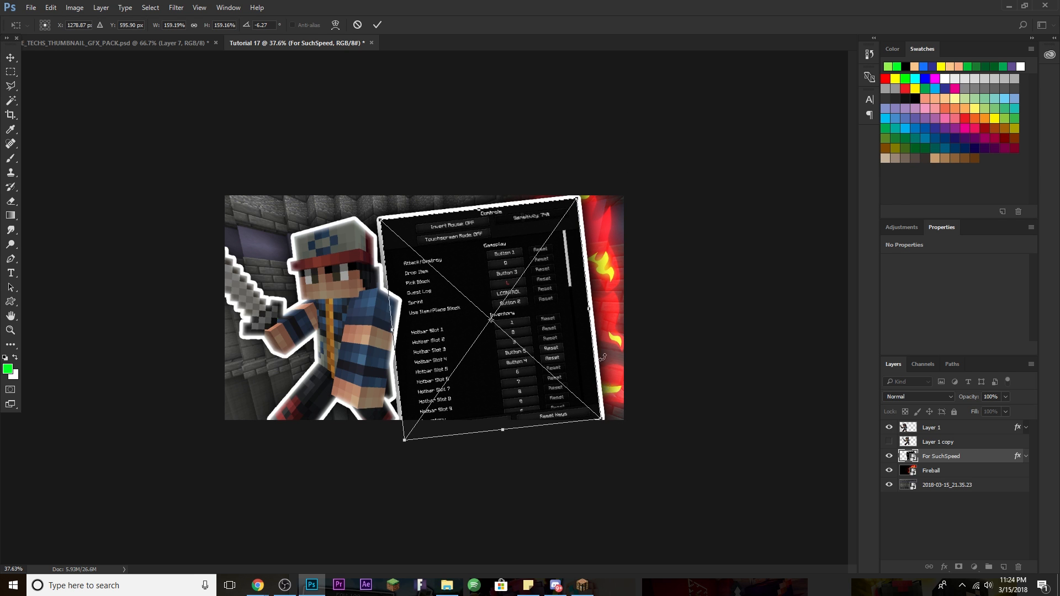
{"action": "left_click_drag", "start_coordinate": [575, 200], "coordinate": [575, 194]}
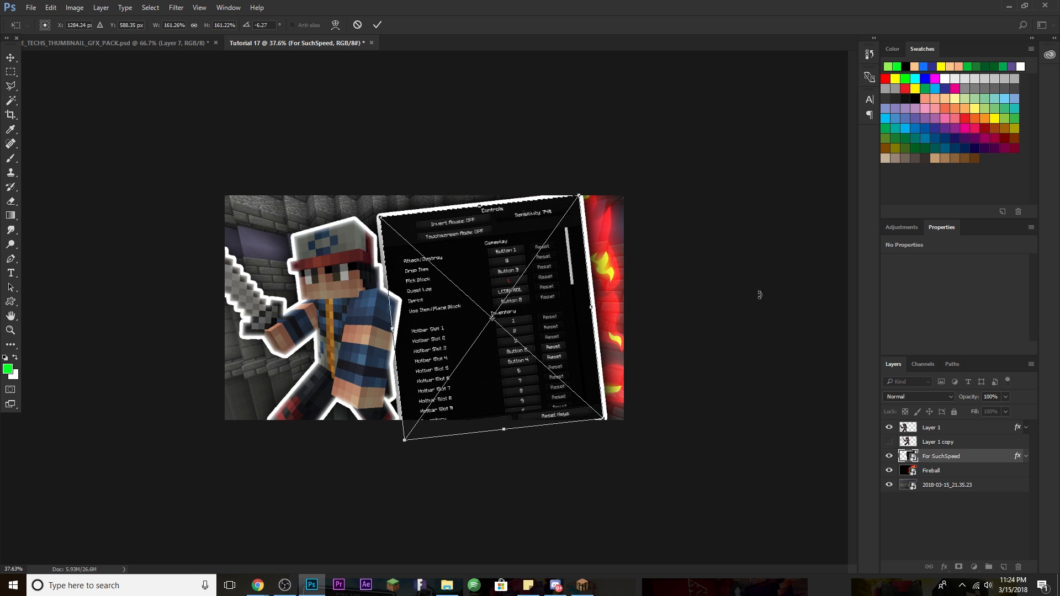
{"action": "key", "text": "Return"}
{"action": "left_click", "coordinate": [956, 472]}
{"action": "key", "text": "h"}
{"action": "double_click", "coordinate": [956, 473]}
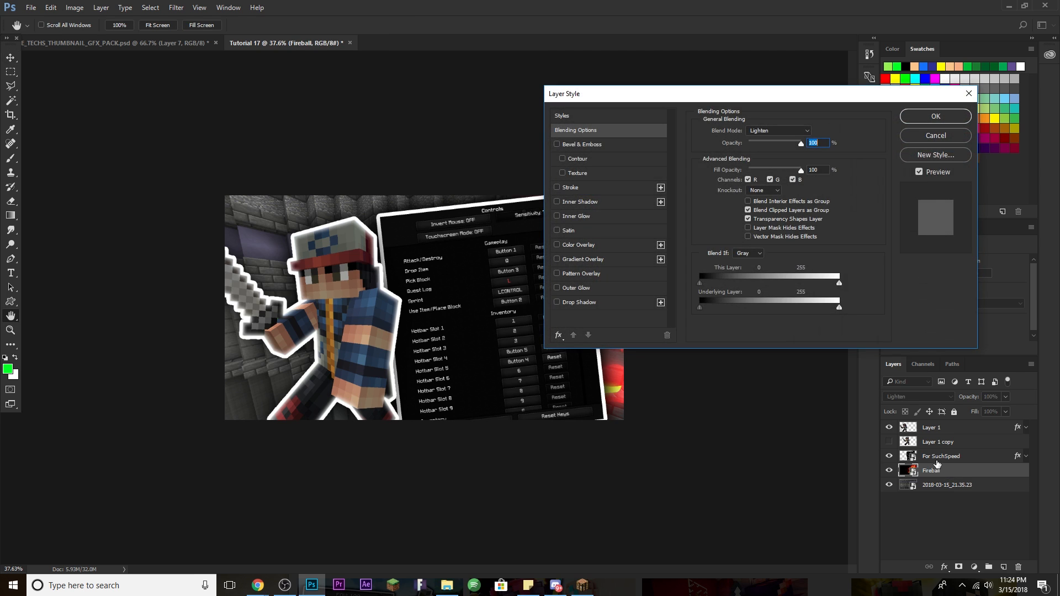
{"action": "left_click", "coordinate": [956, 140]}
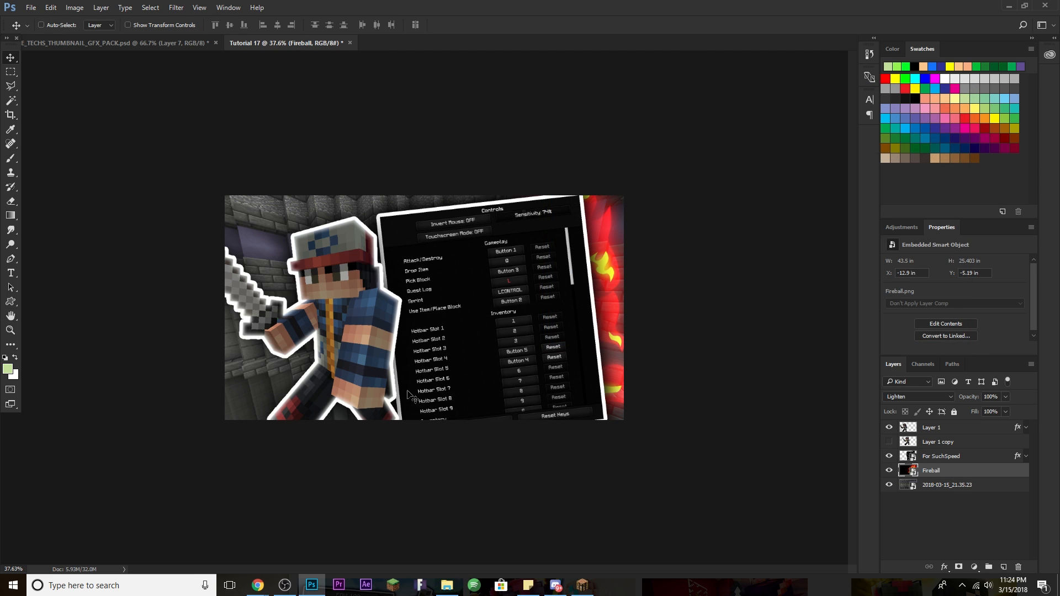
Step: Stretch the Fireball layer to about 169% width and 212% height, and rotate it about 13.9 degrees counterclockwise
{"action": "key", "text": "ctrl+t"}
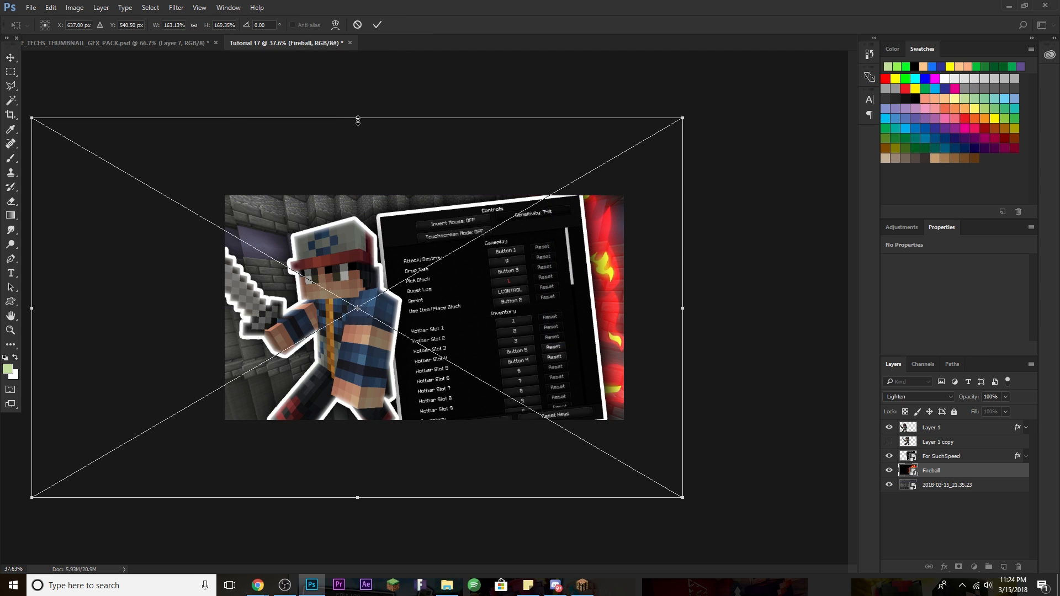
{"action": "left_click_drag", "start_coordinate": [358, 120], "coordinate": [358, 99]}
{"action": "left_click_drag", "start_coordinate": [545, 315], "coordinate": [499, 296]}
{"action": "left_click_drag", "start_coordinate": [650, 506], "coordinate": [718, 428]}
{"action": "left_click_drag", "start_coordinate": [682, 394], "coordinate": [719, 456]}
{"action": "left_click_drag", "start_coordinate": [612, 334], "coordinate": [592, 346]}
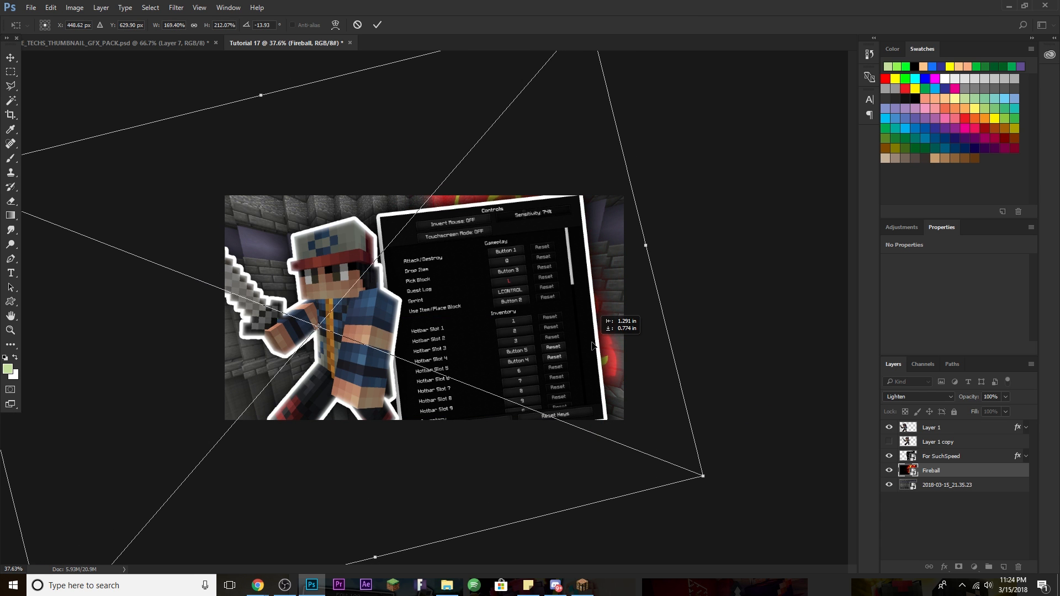
Step: Widen the Fireball layer to about 196% and reposition its flames behind the controls screenshot
{"action": "scroll", "coordinate": [637, 336], "scroll_direction": "down", "scroll_amount": 3}
{"action": "left_click_drag", "start_coordinate": [202, 358], "coordinate": [168, 365]}
{"action": "left_click_drag", "start_coordinate": [536, 276], "coordinate": [555, 273]}
{"action": "scroll", "coordinate": [608, 376], "scroll_direction": "up", "scroll_amount": 5}
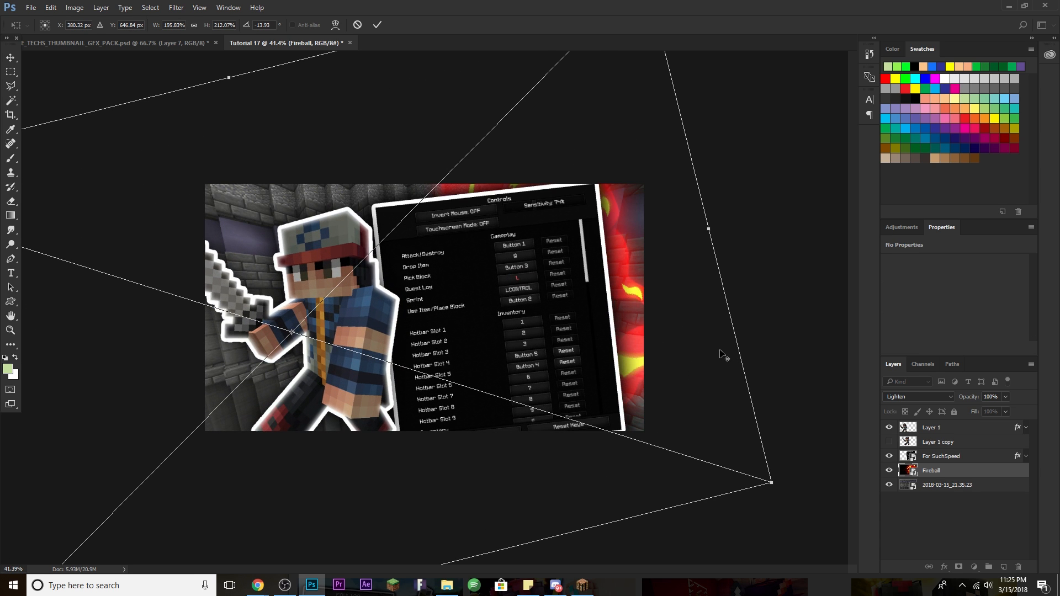
{"action": "scroll", "coordinate": [709, 359], "scroll_direction": "up", "scroll_amount": 2}
{"action": "mouse_move", "coordinate": [698, 360]}
{"action": "left_mouse_down"}
{"action": "mouse_move", "coordinate": [681, 362]}
{"action": "mouse_move", "coordinate": [693, 364]}
{"action": "left_mouse_up"}
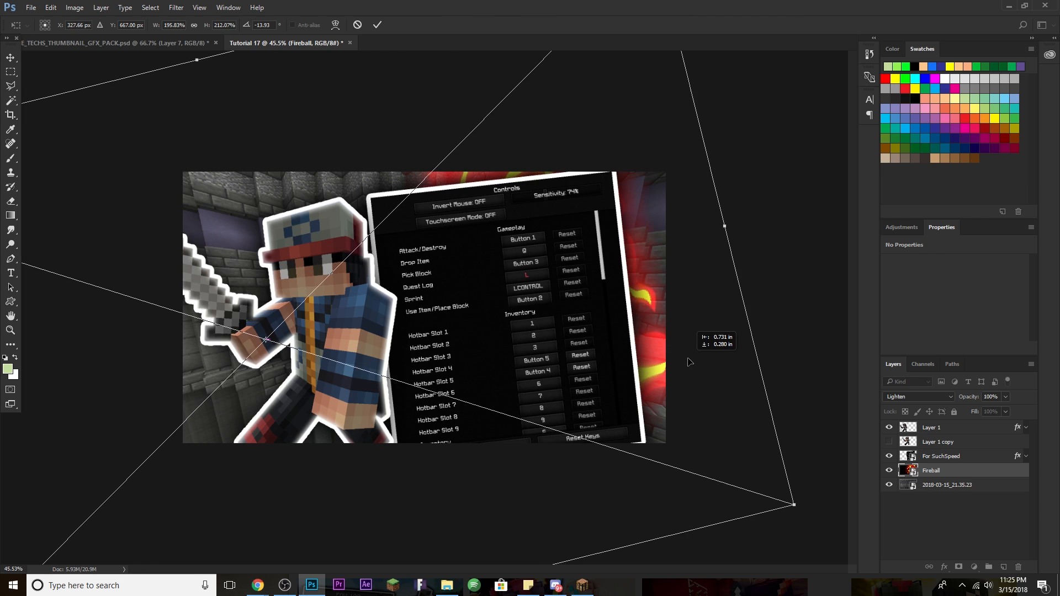
Step: Rotate the Fireball layer to about -15.8 degrees, widen it to about 197.5%, adjust its position and apply the transformation
{"action": "left_click_drag", "start_coordinate": [795, 525], "coordinate": [812, 504]}
{"action": "left_click_drag", "start_coordinate": [709, 368], "coordinate": [700, 366]}
{"action": "left_click_drag", "start_coordinate": [717, 206], "coordinate": [725, 204]}
{"action": "left_click_drag", "start_coordinate": [641, 277], "coordinate": [636, 279]}
{"action": "key", "text": "Return"}
{"action": "key", "text": "ctrl+minus"}
{"action": "scroll", "coordinate": [688, 300], "scroll_direction": "up", "scroll_amount": 2}
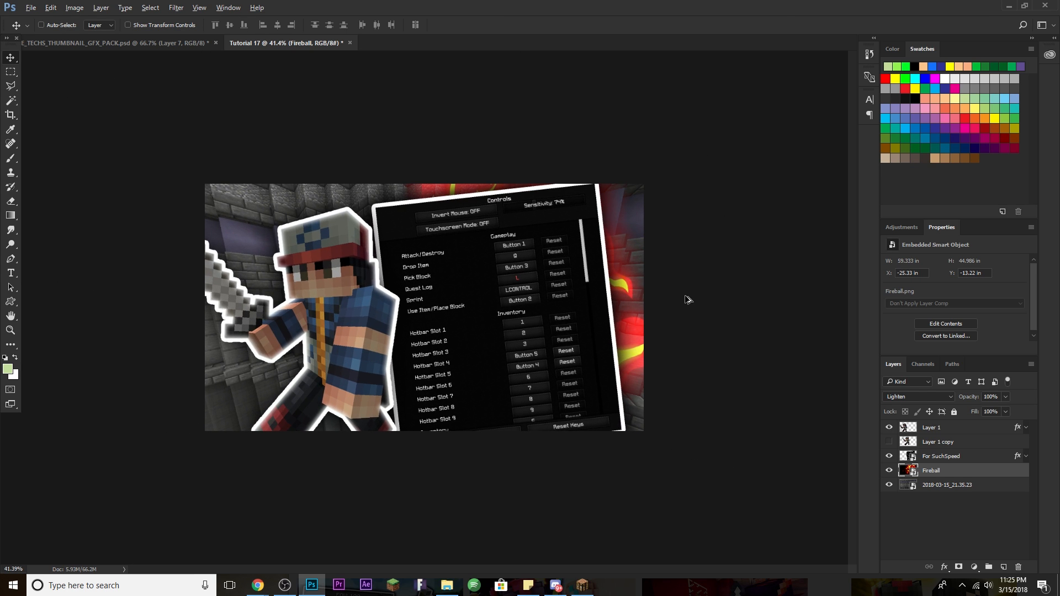
Step: Nudge the controls screenshot left so its edge tucks behind the character and more of the flames show
{"action": "left_click", "coordinate": [577, 345], "text": "ctrl"}
{"action": "key", "text": "shift+Left"}
{"action": "key", "text": "shift+Left"}
{"action": "key", "text": "shift+Left"}
{"action": "key", "text": "shift+Left"}
{"action": "key", "text": "shift+Left"}
{"action": "key", "text": "shift+Left"}
{"action": "key", "text": "shift+Left"}
{"action": "key", "text": "shift+Left"}
{"action": "key", "text": "shift+Left"}
{"action": "key", "text": "shift+Left"}
{"action": "key", "text": "shift+Left"}
{"action": "key", "text": "shift+Left"}
{"action": "key", "text": "shift+Left"}
{"action": "key", "text": "shift+Left"}
{"action": "key", "text": "shift+Left"}
{"action": "key", "text": "shift+Left"}
{"action": "key", "text": "shift+Right"}
{"action": "key", "text": "shift+Right"}
{"action": "key", "text": "shift+Right"}
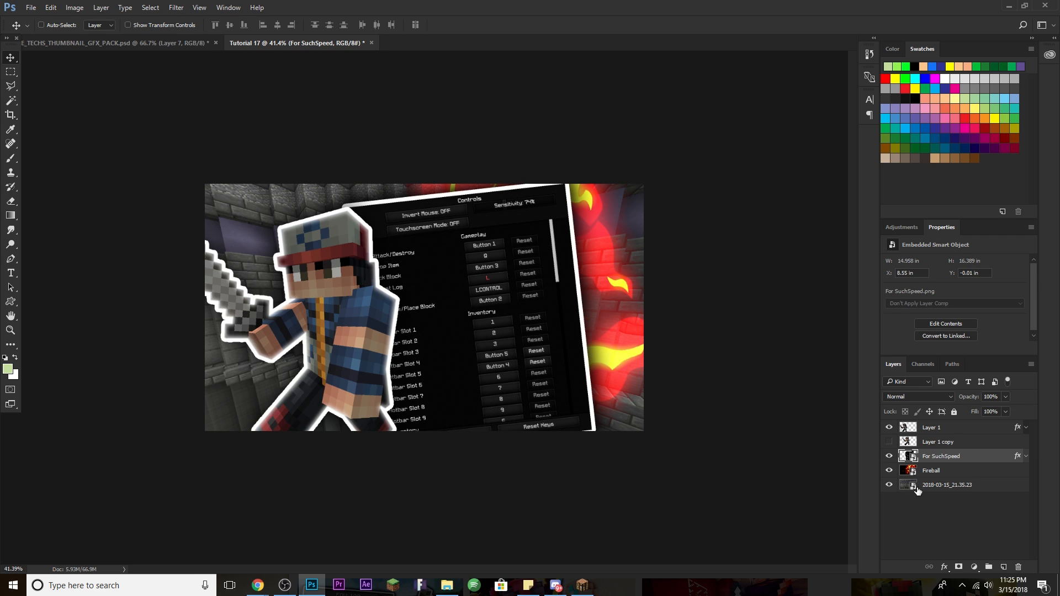
Step: Reposition the Fireball layer, transform it to about 194% width, 209% height and -16.7 degrees rotation, and apply it
{"action": "left_click", "coordinate": [934, 470]}
{"action": "left_click_drag", "start_coordinate": [609, 296], "coordinate": [596, 312]}
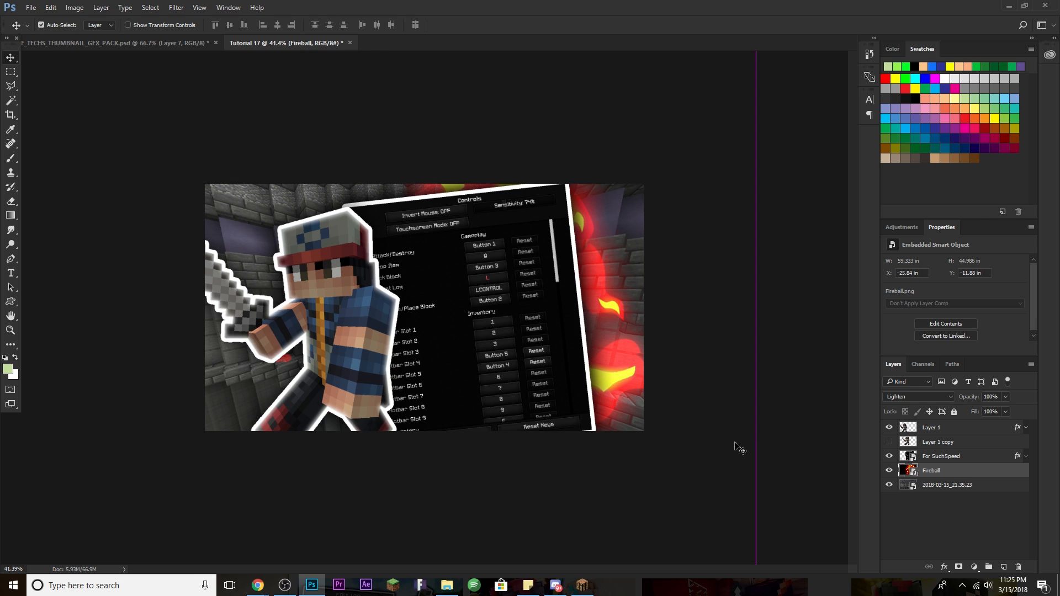
{"action": "key", "text": "ctrl+t"}
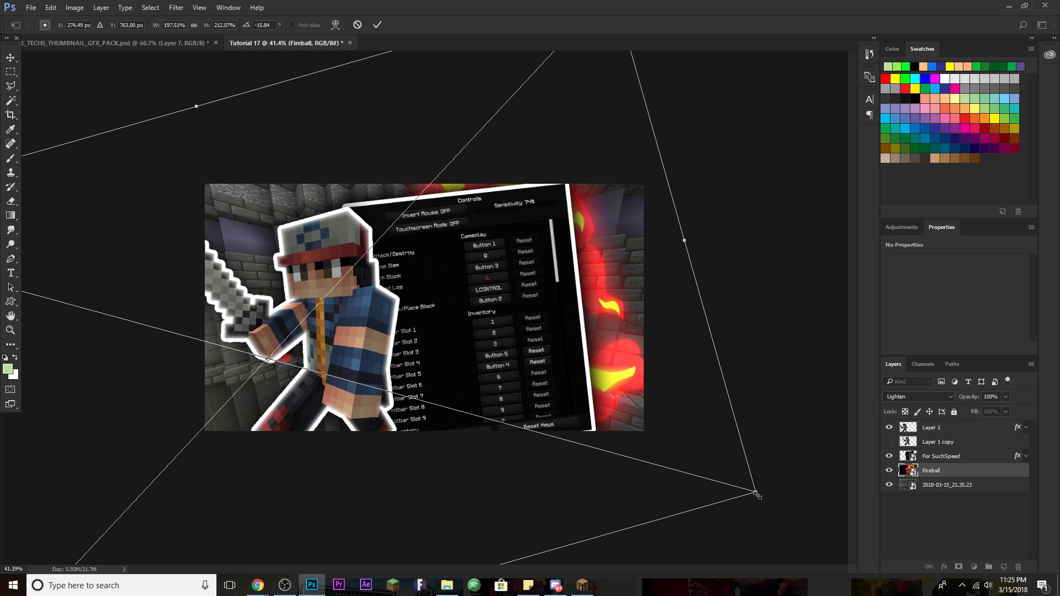
{"action": "left_click_drag", "start_coordinate": [757, 491], "coordinate": [752, 490]}
{"action": "left_click_drag", "start_coordinate": [653, 383], "coordinate": [659, 375]}
{"action": "left_click_drag", "start_coordinate": [760, 497], "coordinate": [762, 469]}
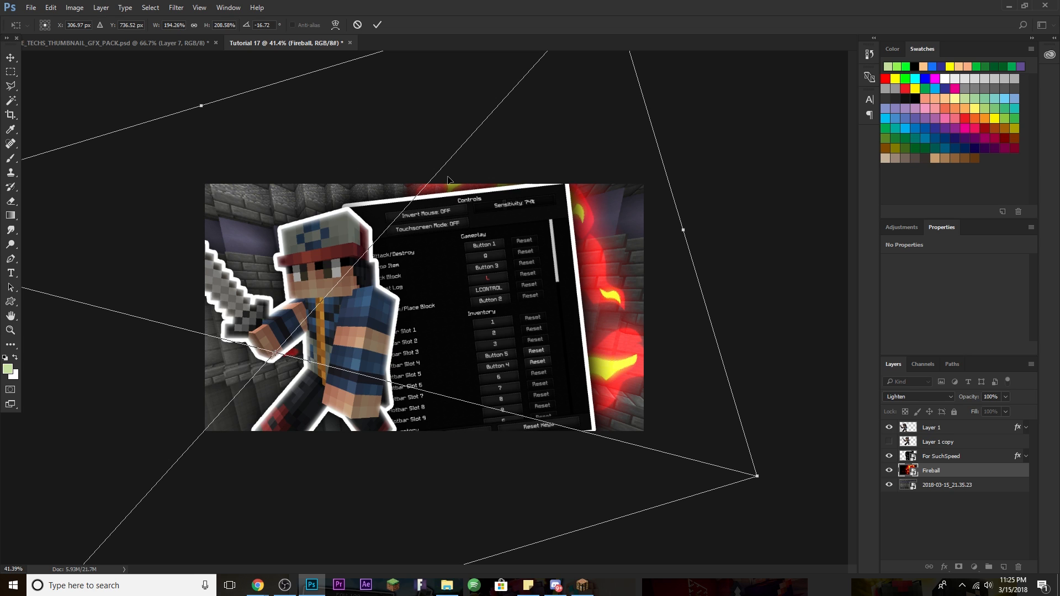
{"action": "key", "text": "Return"}
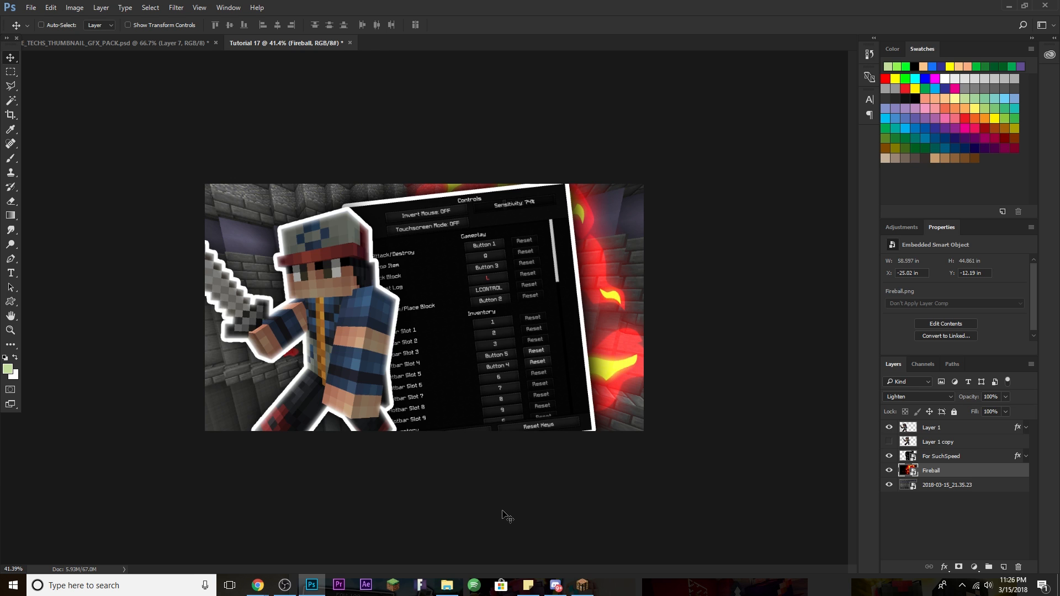
Step: Place Screenshot_10 from the Desktop folder into the thumbnail, enlarge it, apply the placement and move its layer above Layer 1
{"action": "left_click", "coordinate": [446, 585]}
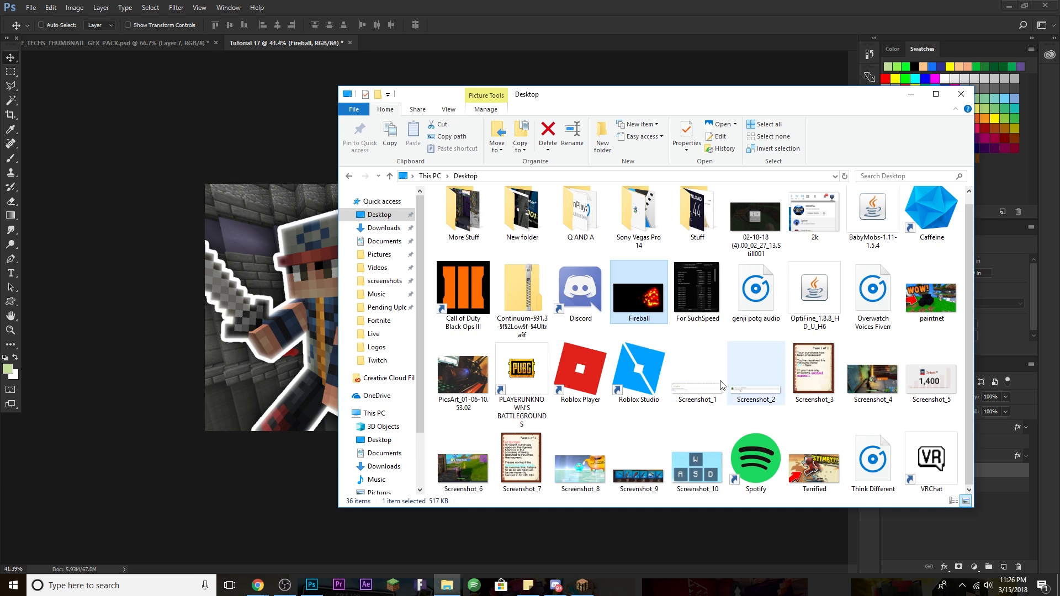
{"action": "left_click_drag", "start_coordinate": [697, 463], "coordinate": [347, 338]}
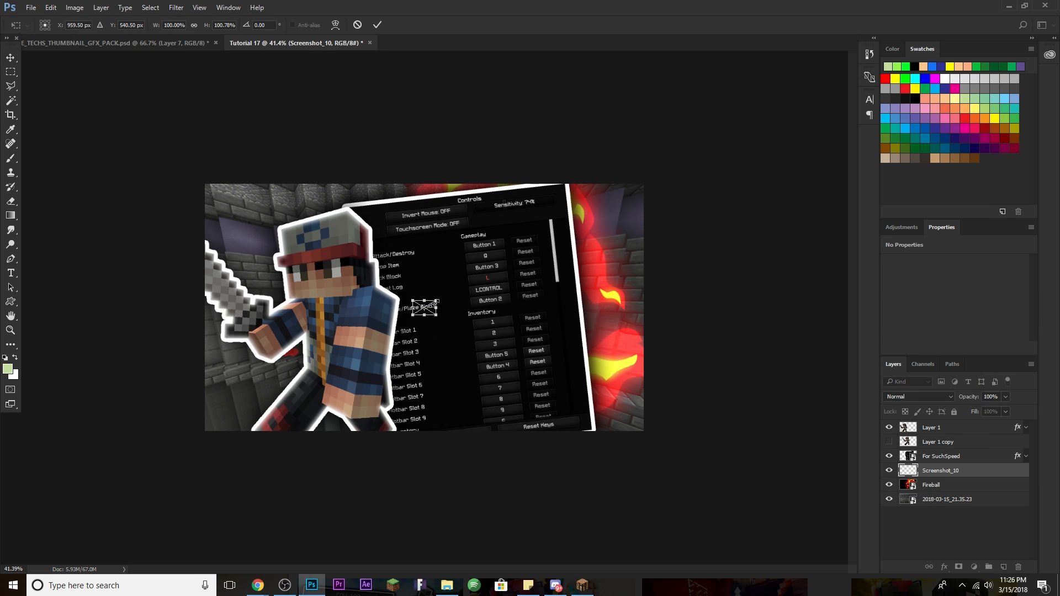
{"action": "left_click_drag", "start_coordinate": [438, 316], "coordinate": [505, 357]}
{"action": "key", "text": "Return"}
{"action": "left_click_drag", "start_coordinate": [977, 473], "coordinate": [973, 426]}
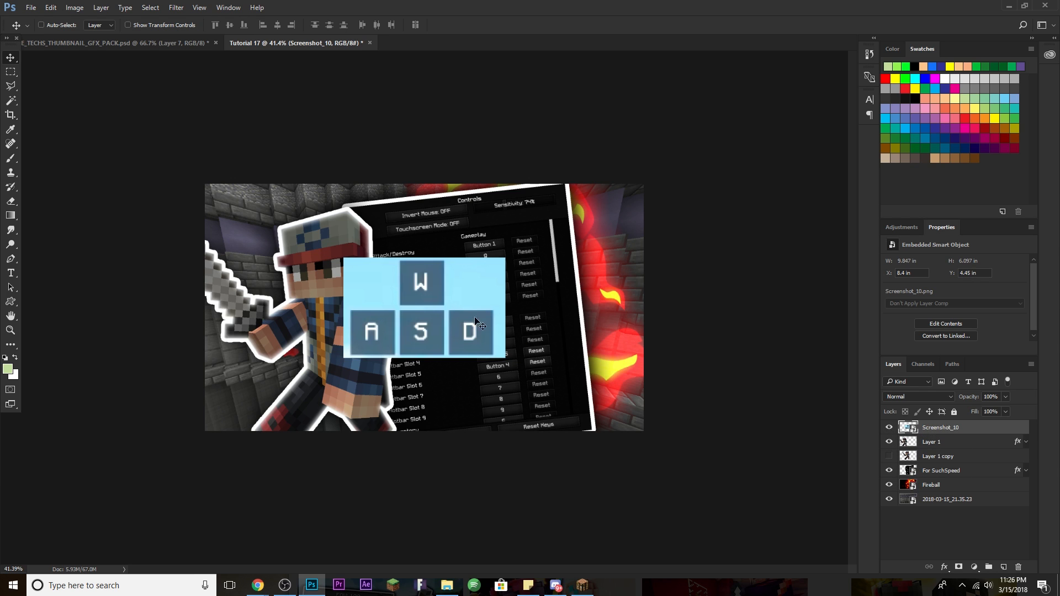
Step: Rasterize the Screenshot_10 layer
{"action": "scroll", "coordinate": [419, 284], "scroll_direction": "up", "scroll_amount": 2}
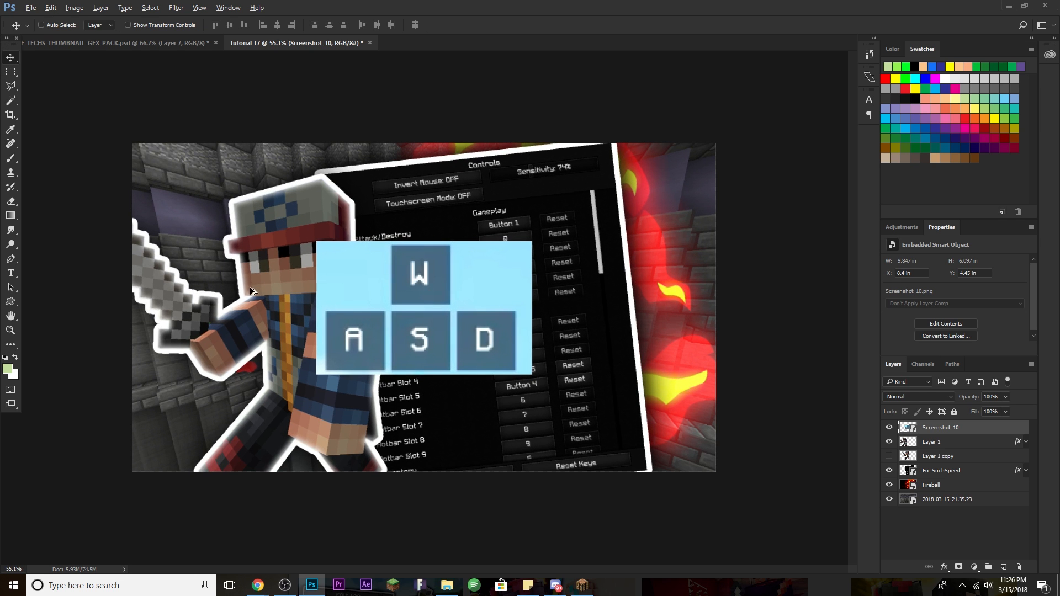
{"action": "scroll", "coordinate": [254, 290], "scroll_direction": "up", "scroll_amount": 1}
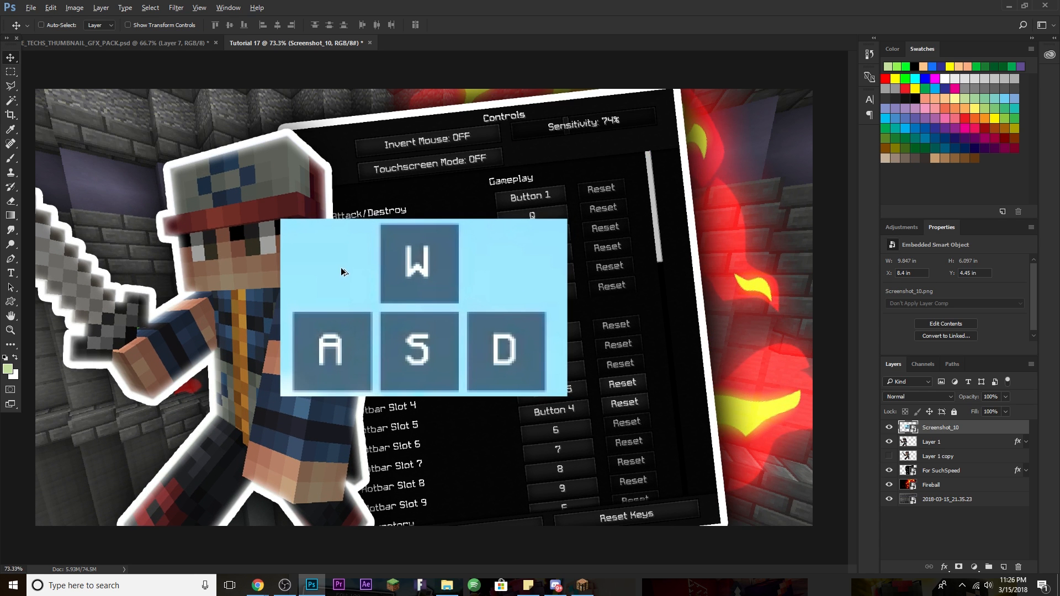
{"action": "scroll", "coordinate": [339, 272], "scroll_direction": "up", "scroll_amount": 1}
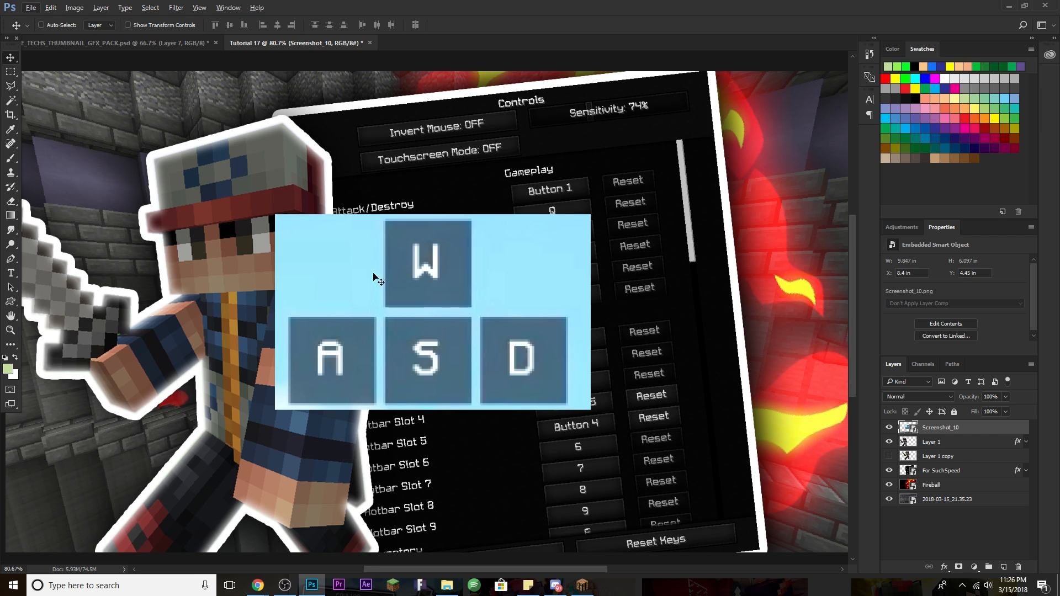
{"action": "scroll", "coordinate": [494, 303], "scroll_direction": "down", "scroll_amount": 3}
{"action": "scroll", "coordinate": [307, 289], "scroll_direction": "up", "scroll_amount": 1}
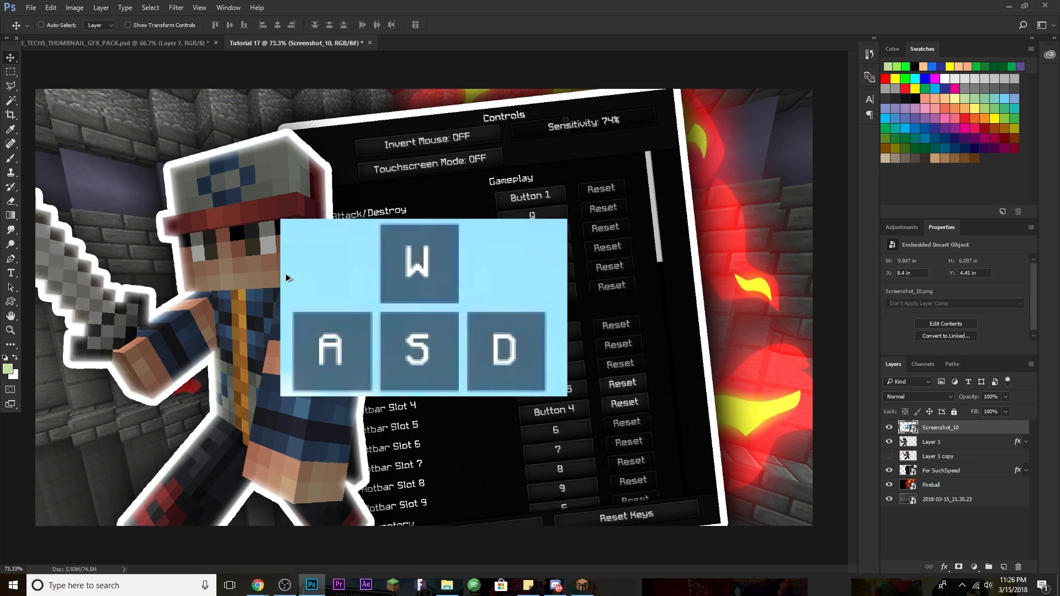
{"action": "right_click", "coordinate": [1008, 429]}
{"action": "left_click", "coordinate": [953, 289]}
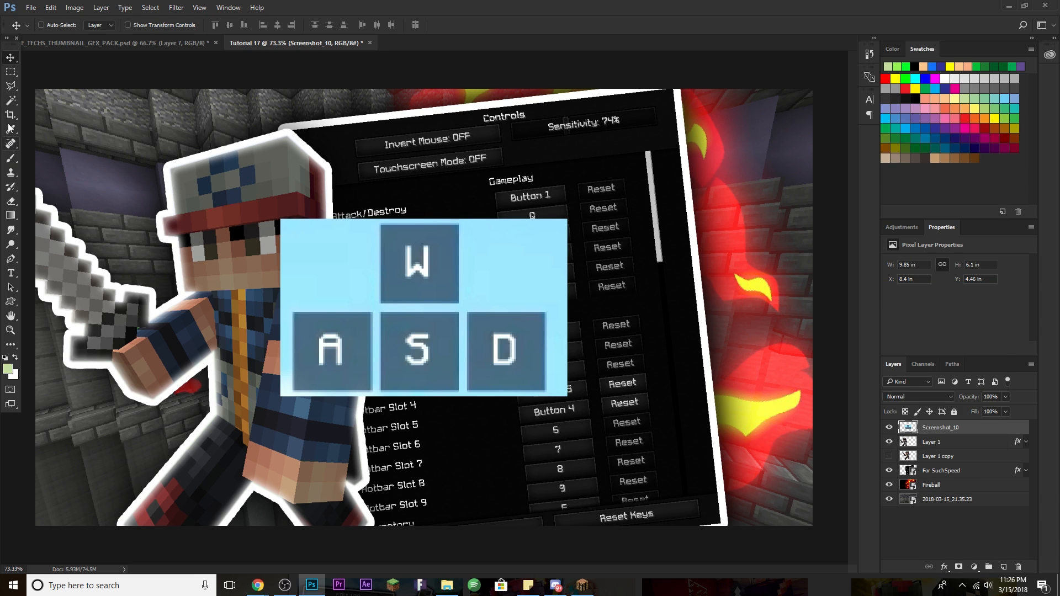
Step: Try deleting the light-blue background around the WASD keys with a Magic Wand selection, undo the deletion and deselect
{"action": "left_click", "coordinate": [12, 103]}
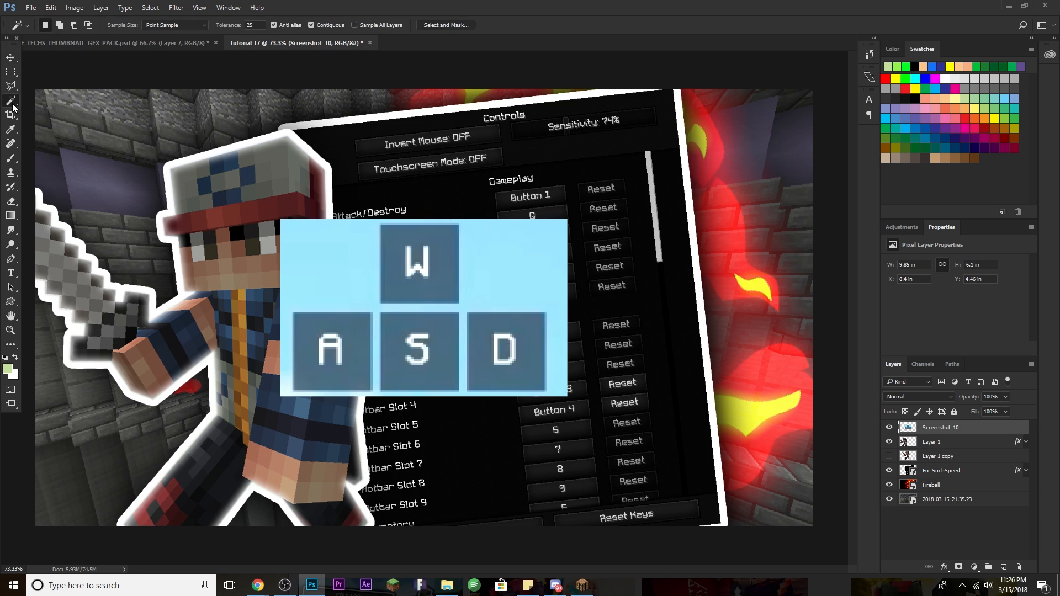
{"action": "left_click", "coordinate": [336, 263]}
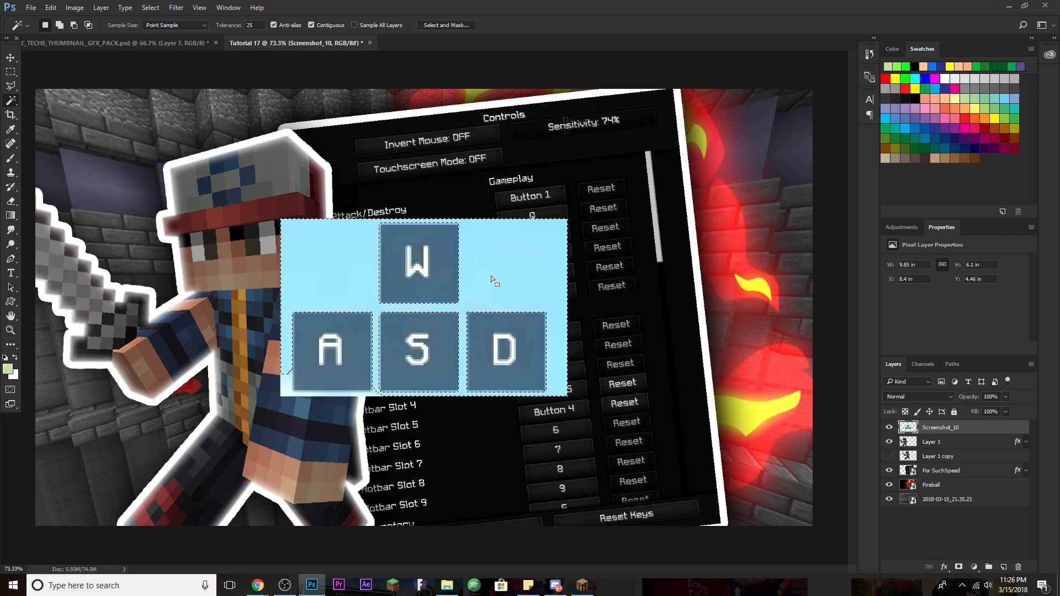
{"action": "key", "text": "Delete"}
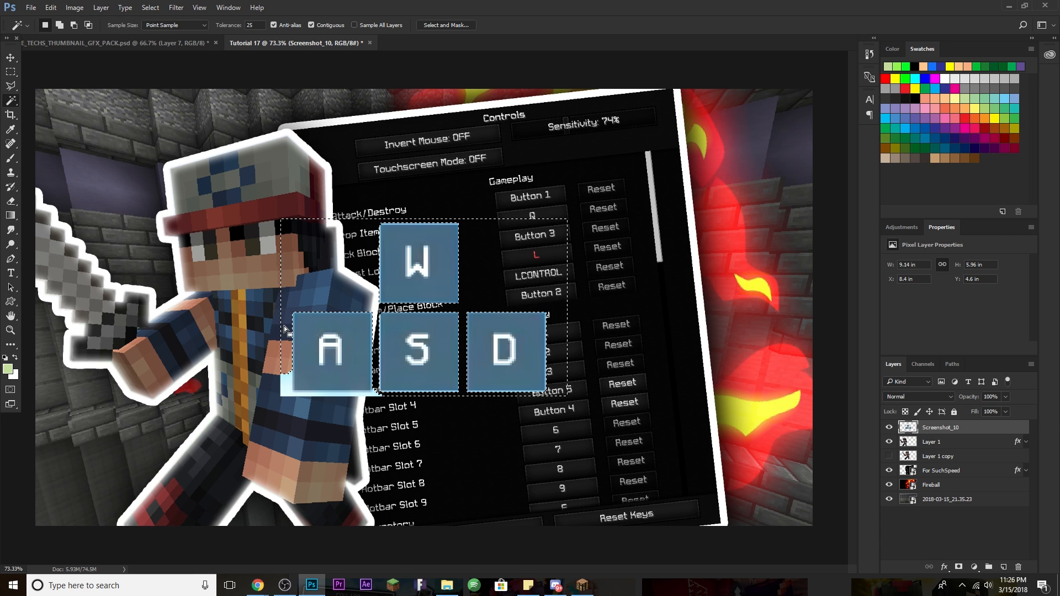
{"action": "key", "text": "ctrl+z"}
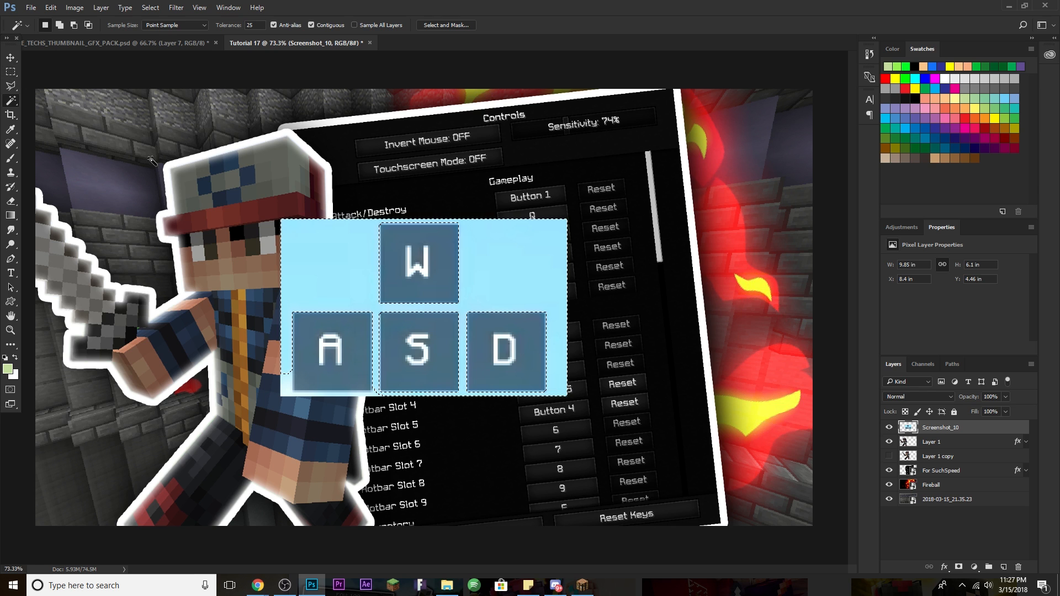
{"action": "key", "text": "ctrl+d"}
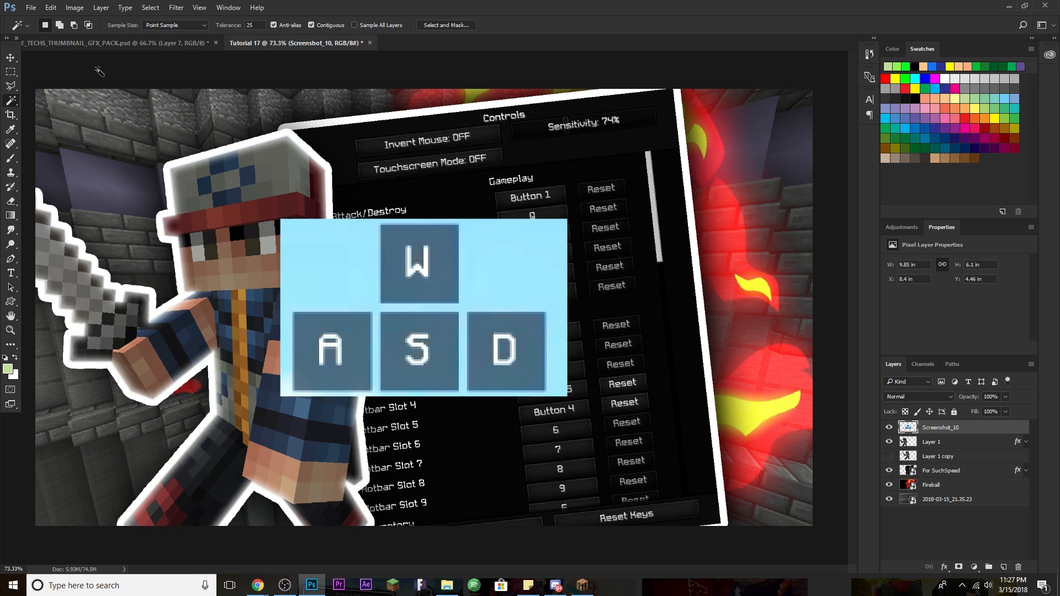
Step: Select the W, A, S and D key squares together with the Rectangular Marquee, tracing each square's edges closely
{"action": "left_click", "coordinate": [12, 73]}
{"action": "scroll", "coordinate": [516, 235], "scroll_direction": "up", "scroll_amount": 3}
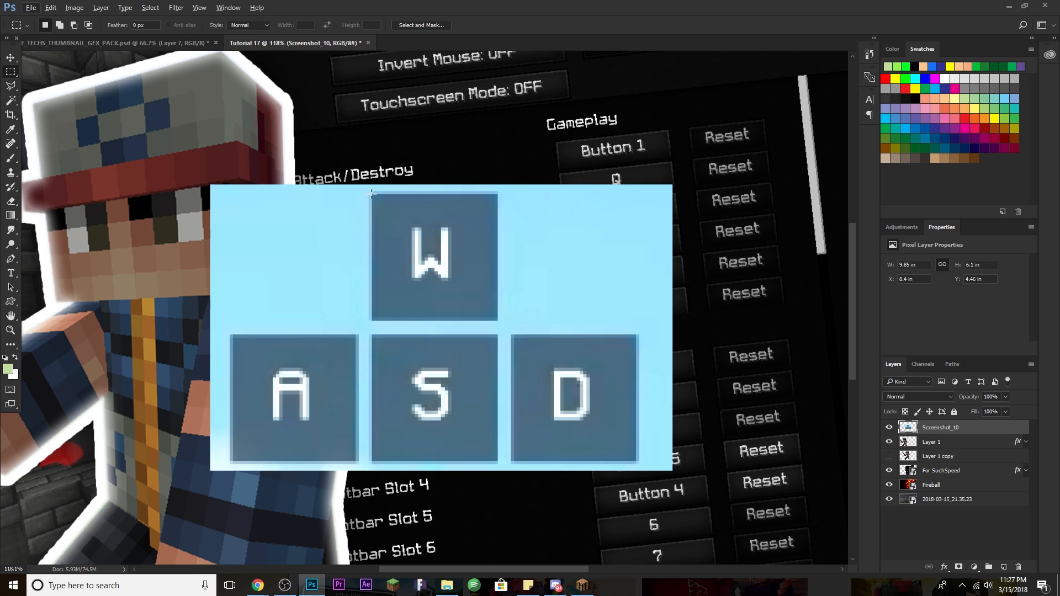
{"action": "left_click_drag", "start_coordinate": [373, 195], "coordinate": [497, 320]}
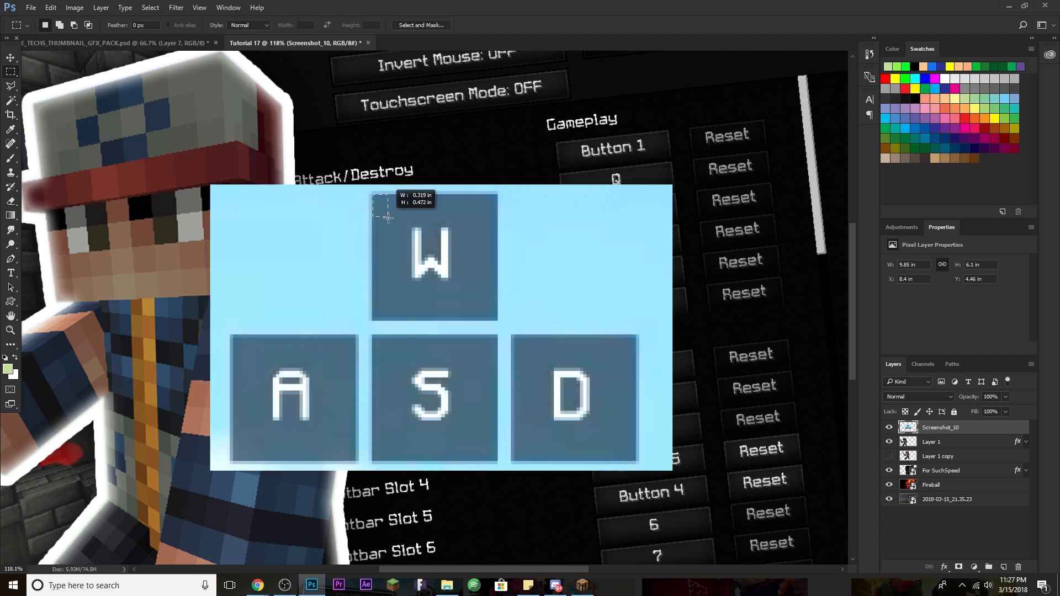
{"action": "left_click_drag", "start_coordinate": [460, 304], "coordinate": [496, 321]}
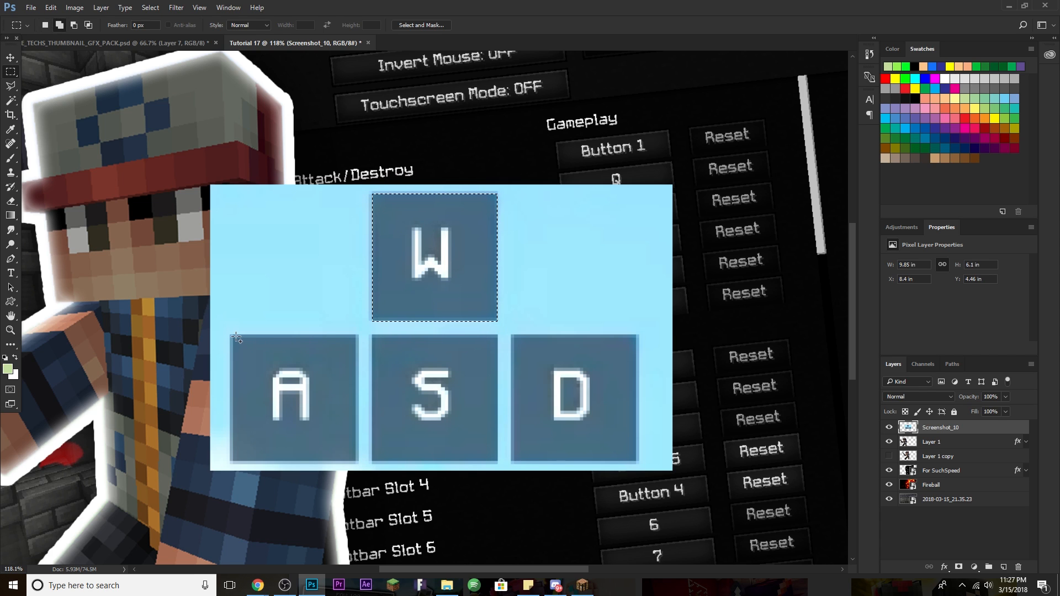
{"action": "left_click_drag", "start_coordinate": [234, 338], "coordinate": [356, 461]}
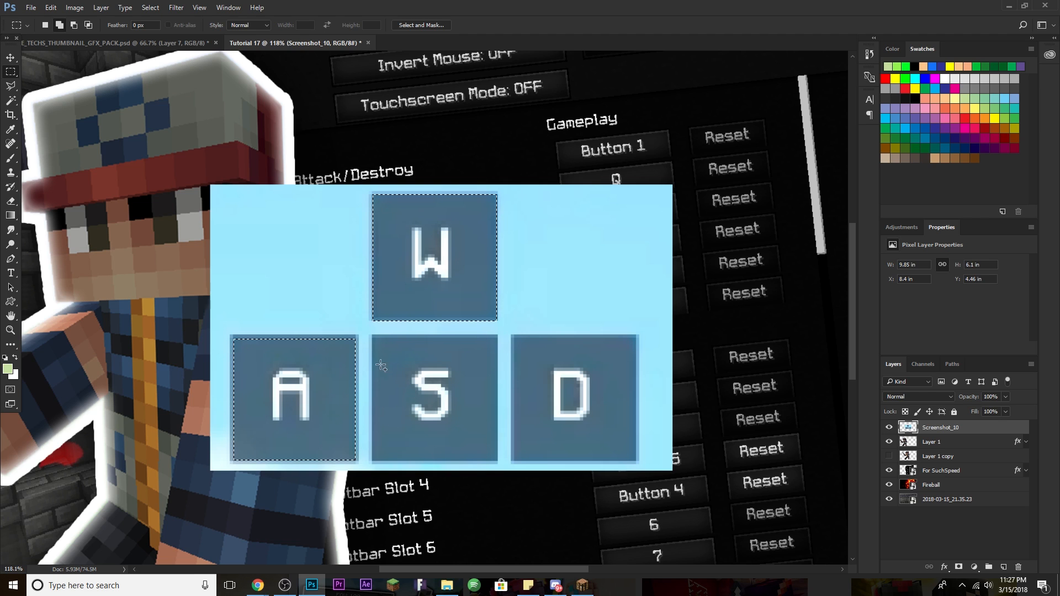
{"action": "left_click_drag", "start_coordinate": [377, 338], "coordinate": [416, 395]}
{"action": "left_click_drag", "start_coordinate": [372, 194], "coordinate": [497, 320]}
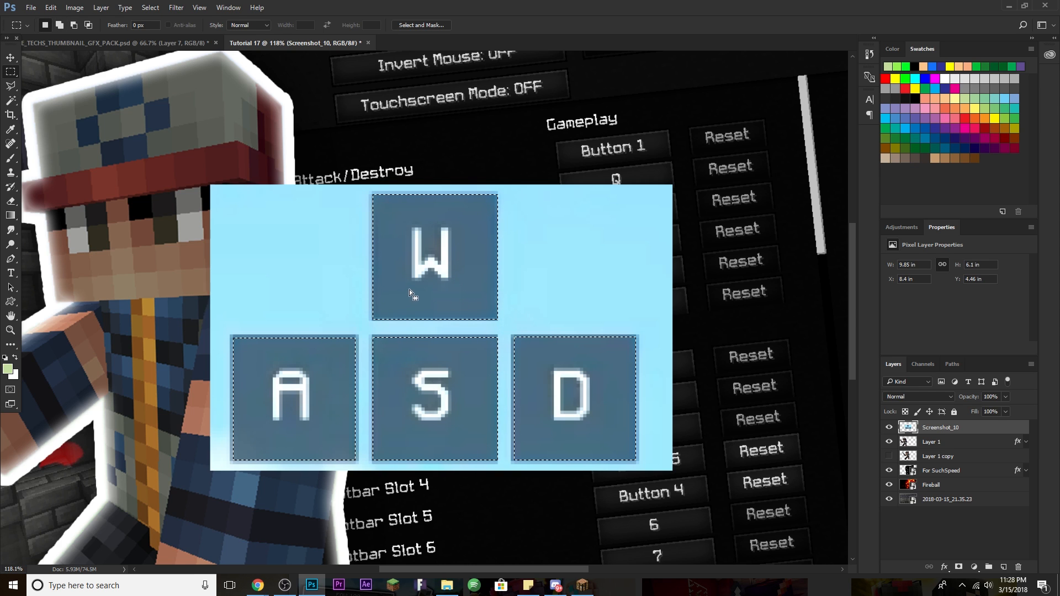
Step: Invert the selection, delete the light-blue background around the four keys and deselect
{"action": "right_click", "coordinate": [462, 293]}
{"action": "left_click", "coordinate": [501, 309]}
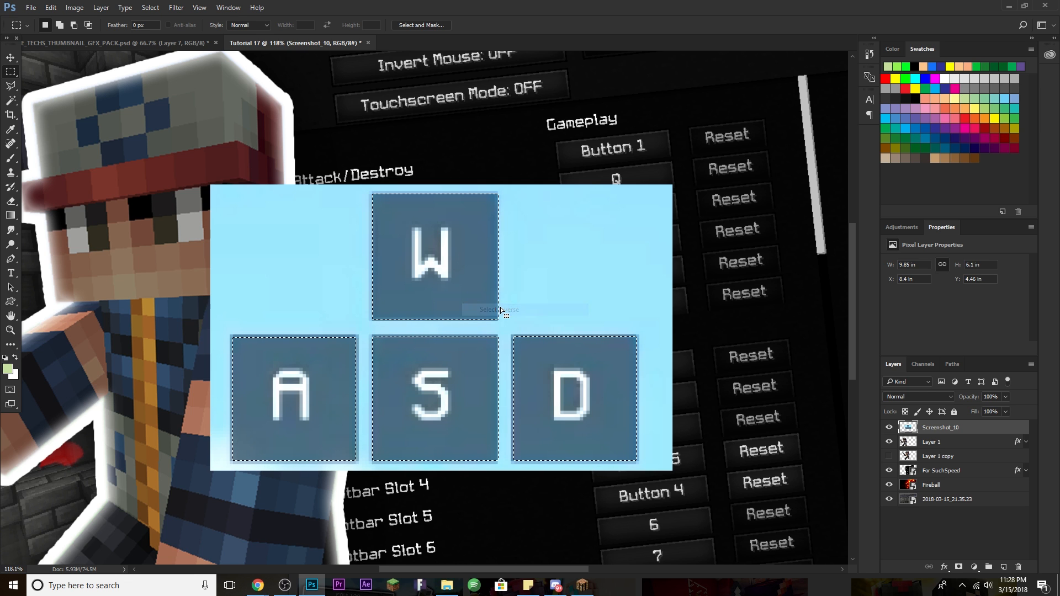
{"action": "key", "text": "Delete"}
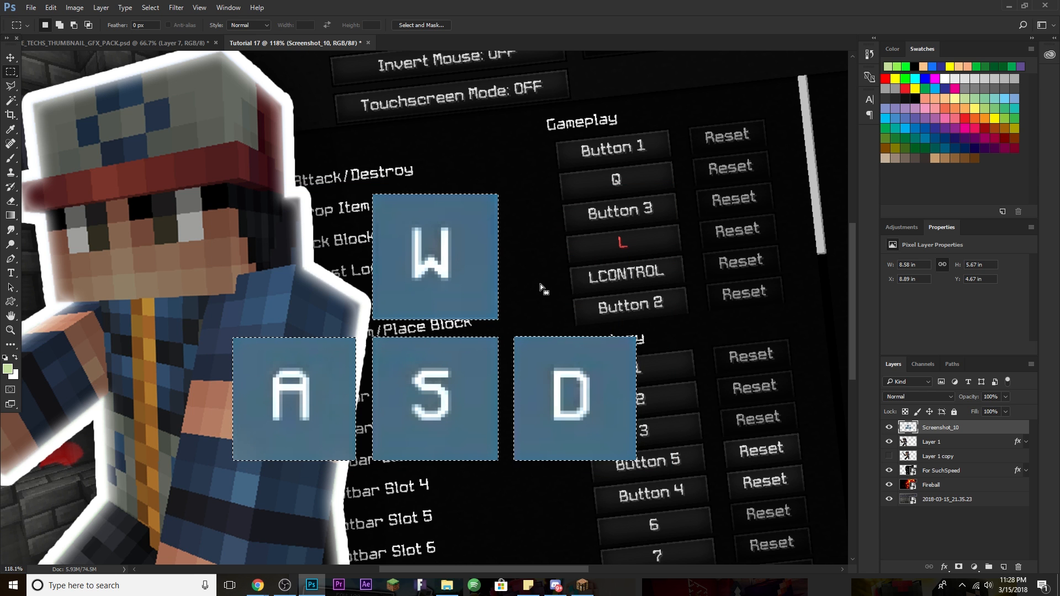
{"action": "scroll", "coordinate": [600, 308], "scroll_direction": "down", "scroll_amount": 2}
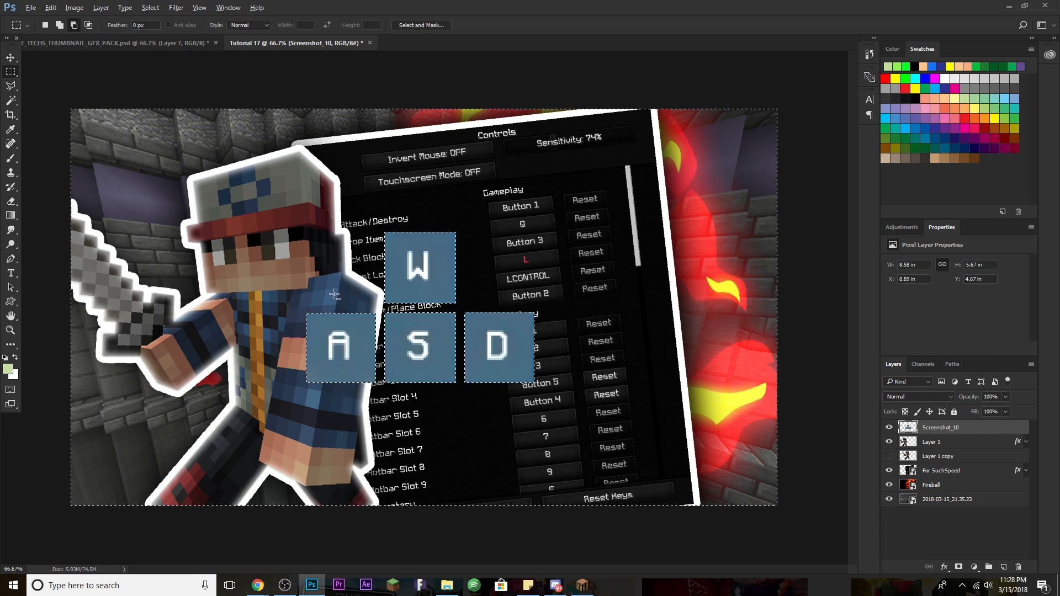
{"action": "key", "text": "ctrl+d"}
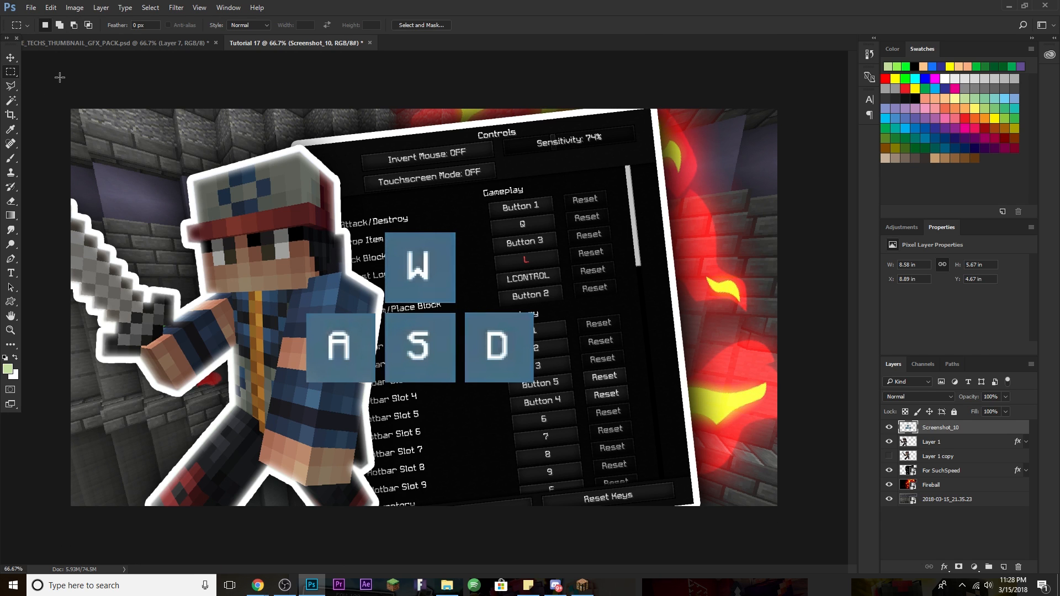
Step: Move the WASD keys to the lower-right corner of the thumbnail, enlarge them, tilt them slightly clockwise and apply the transformation
{"action": "left_click", "coordinate": [10, 57]}
{"action": "left_click_drag", "start_coordinate": [443, 345], "coordinate": [569, 425]}
{"action": "key", "text": "ctrl+t"}
{"action": "left_click_drag", "start_coordinate": [670, 314], "coordinate": [680, 331]}
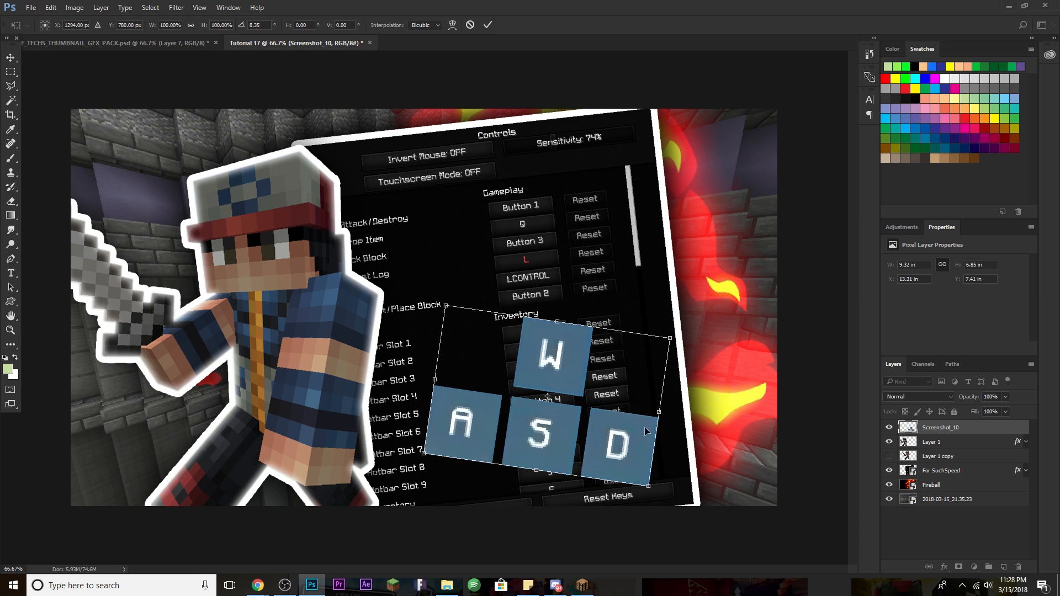
{"action": "left_click_drag", "start_coordinate": [673, 330], "coordinate": [689, 317]}
{"action": "left_click_drag", "start_coordinate": [634, 411], "coordinate": [672, 438]}
{"action": "left_click_drag", "start_coordinate": [722, 343], "coordinate": [756, 313]}
{"action": "mouse_move", "coordinate": [706, 424]}
{"action": "left_mouse_down"}
{"action": "mouse_move", "coordinate": [700, 413]}
{"action": "mouse_move", "coordinate": [700, 423]}
{"action": "left_mouse_up"}
{"action": "key", "text": "Return"}
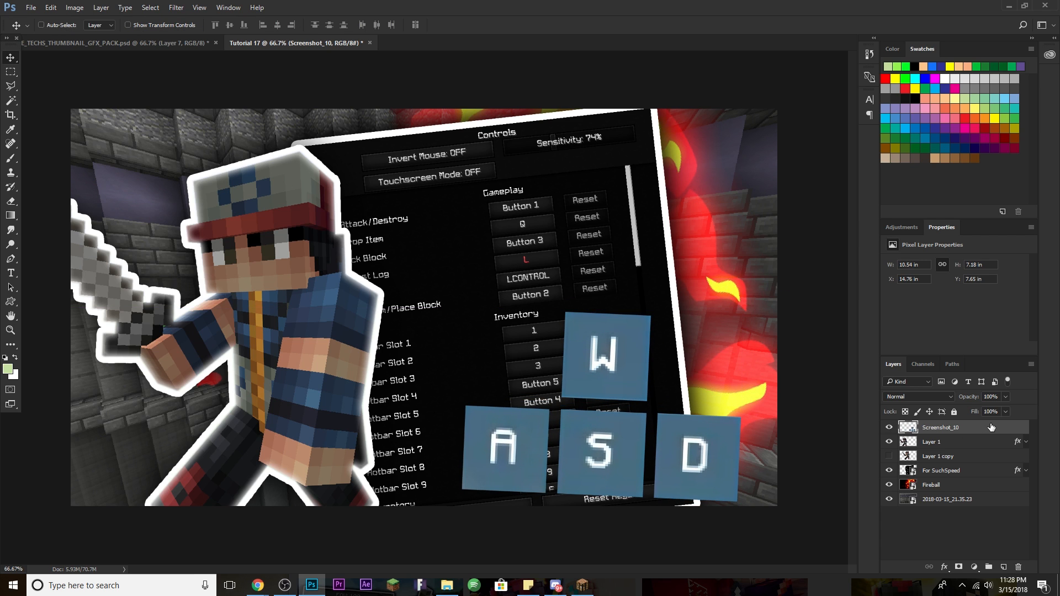
Step: Add a 12 px white outside stroke and a drop shadow to the Screenshot_10 layer, and collapse its effects list
{"action": "double_click", "coordinate": [991, 428]}
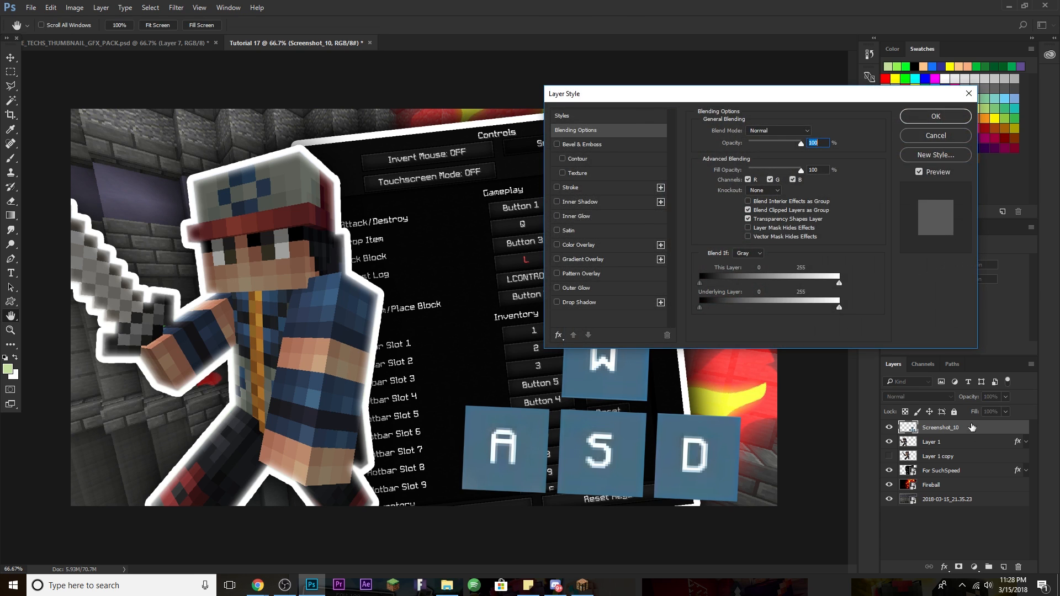
{"action": "left_click", "coordinate": [602, 188]}
{"action": "left_click", "coordinate": [611, 298]}
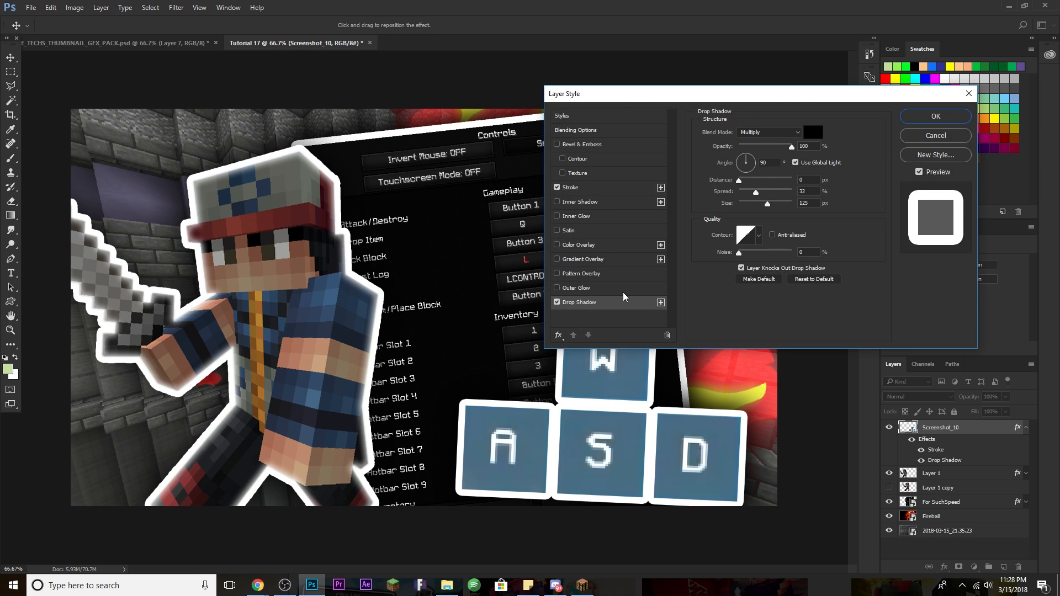
{"action": "left_click", "coordinate": [613, 191]}
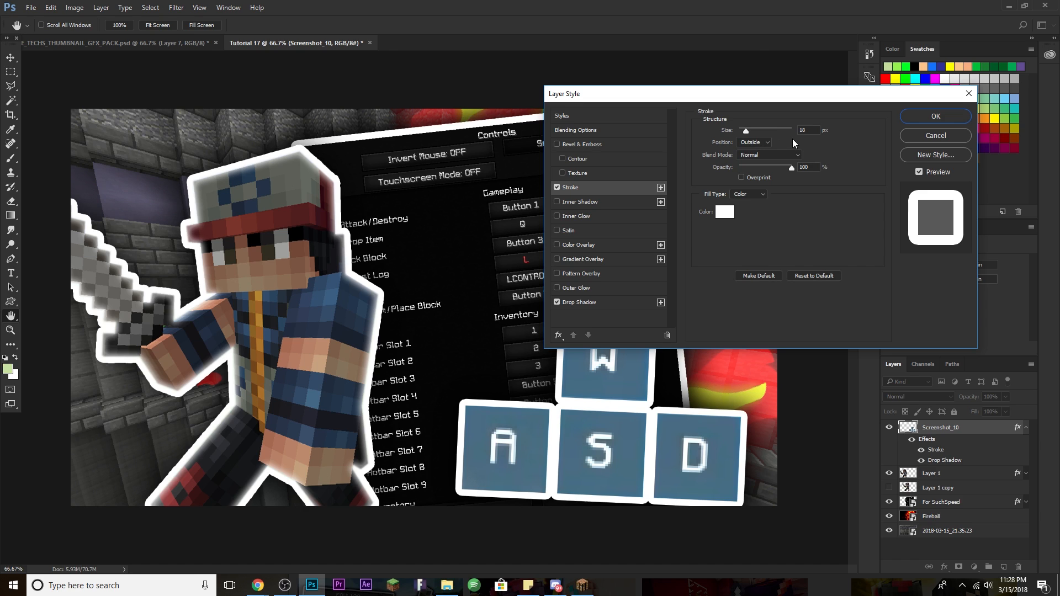
{"action": "left_click_drag", "start_coordinate": [746, 131], "coordinate": [743, 131]}
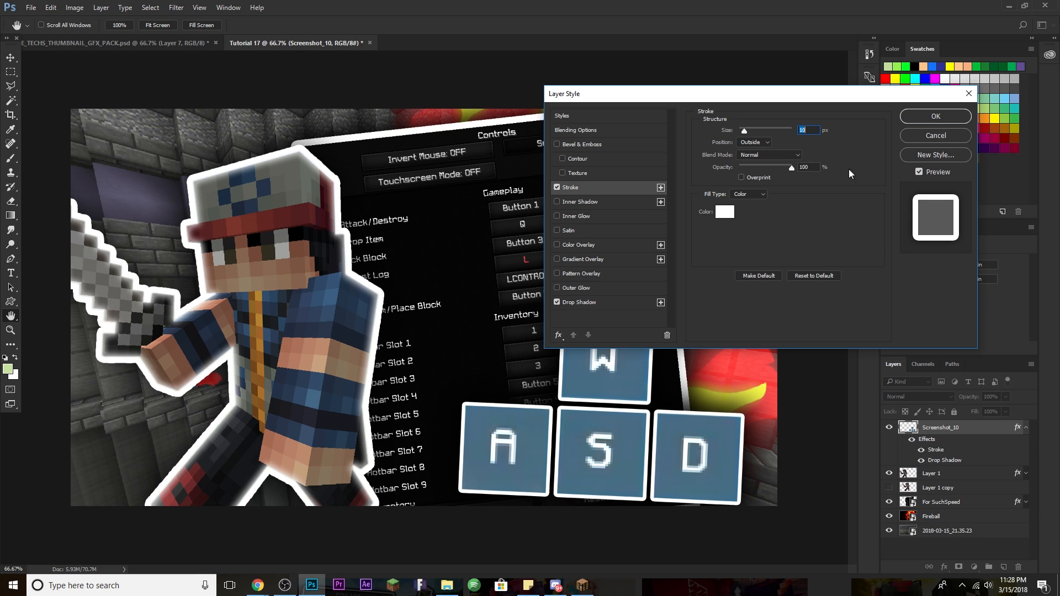
{"action": "key", "text": "Up"}
{"action": "key", "text": "Up"}
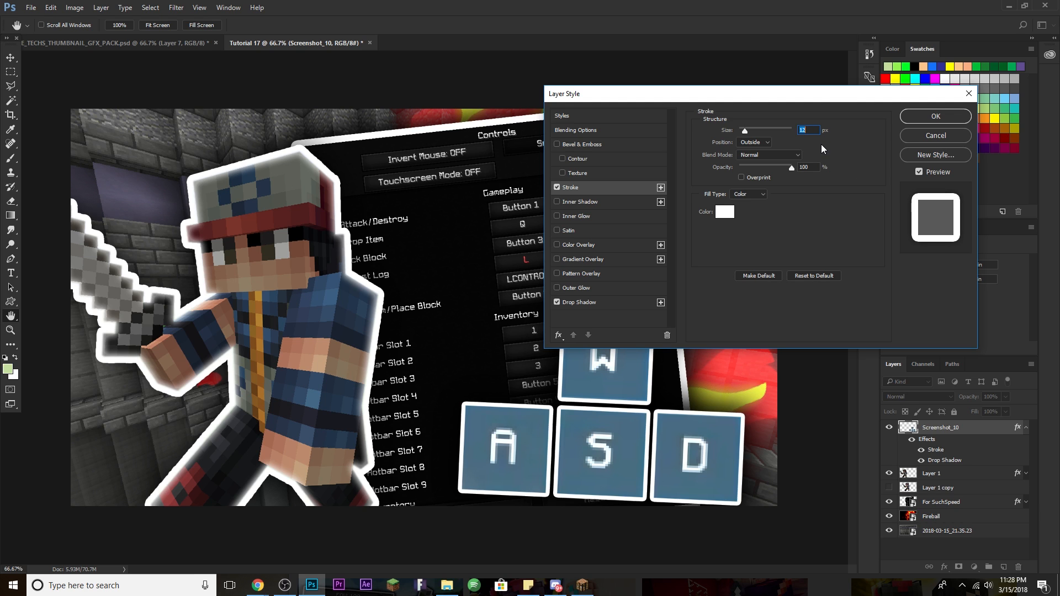
{"action": "left_click", "coordinate": [916, 114]}
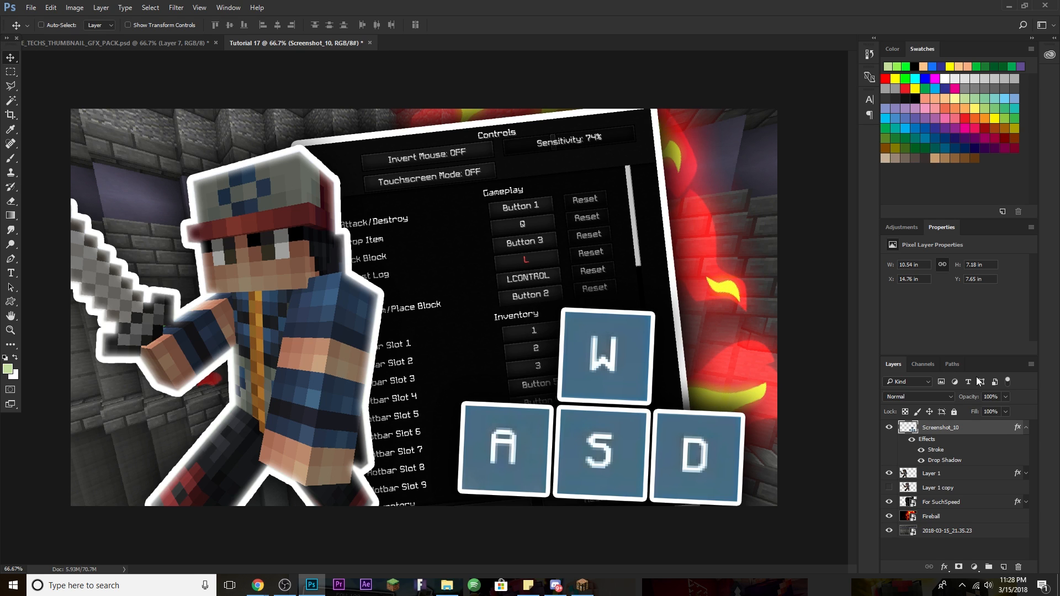
{"action": "left_click", "coordinate": [1027, 428]}
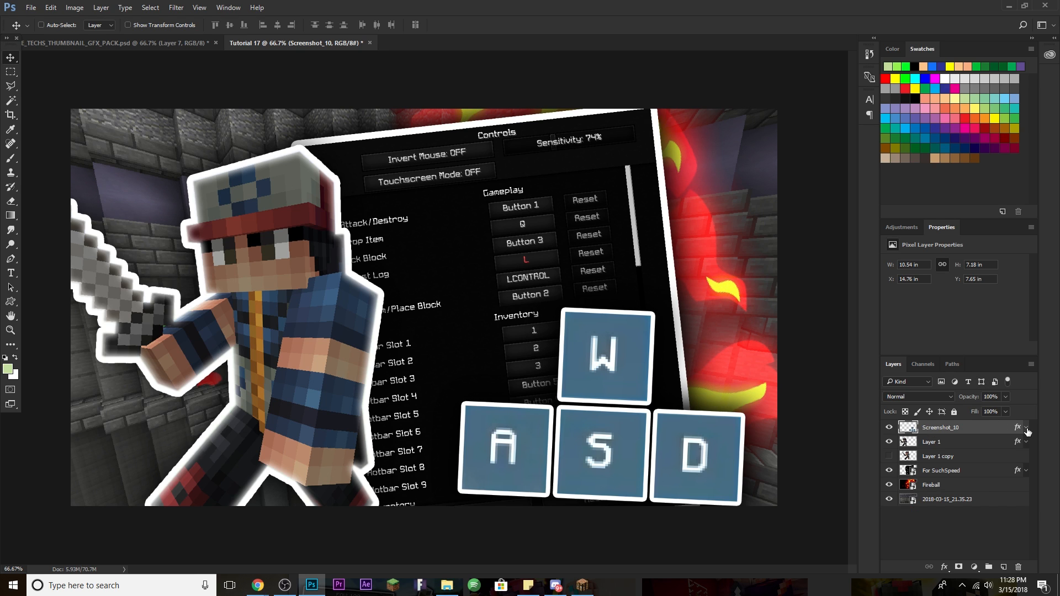
Step: Add a Brightness/Contrast adjustment layer above all layers with brightness -97 and contrast 92
{"action": "left_click", "coordinate": [902, 226]}
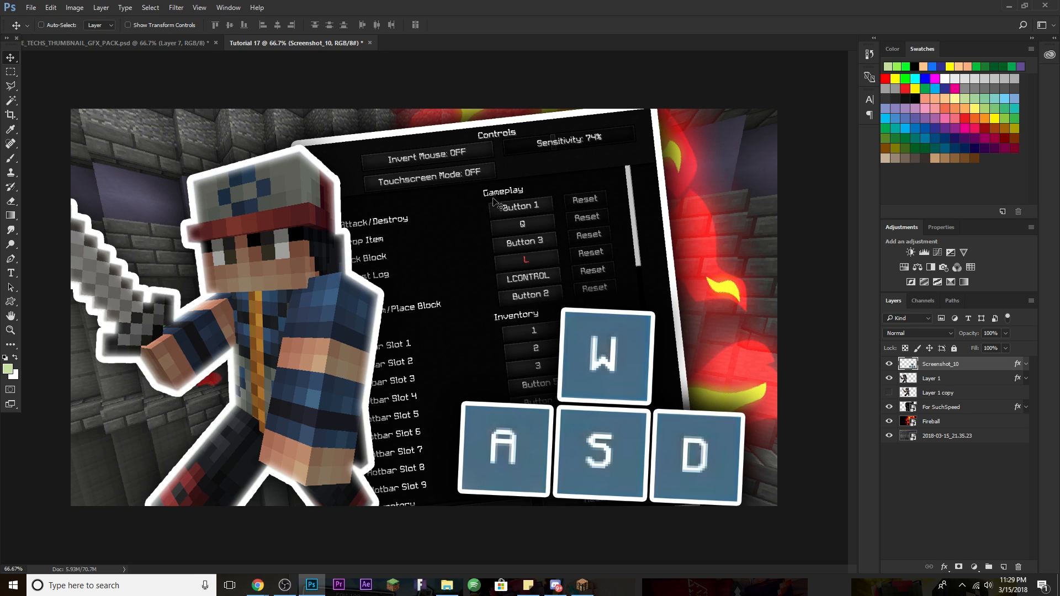
{"action": "left_click", "coordinate": [911, 252]}
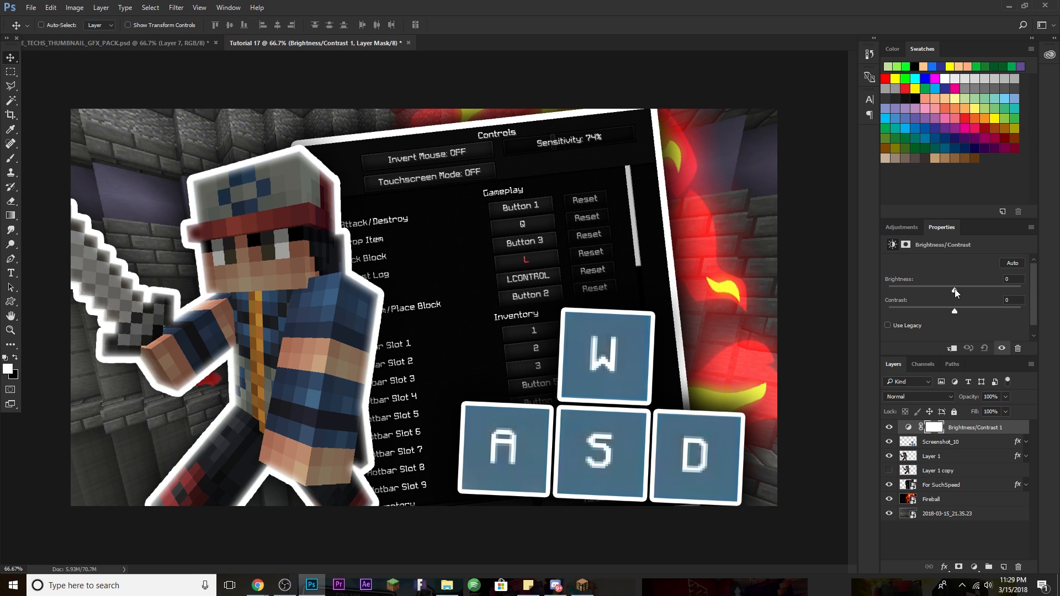
{"action": "left_click_drag", "start_coordinate": [955, 289], "coordinate": [903, 290]}
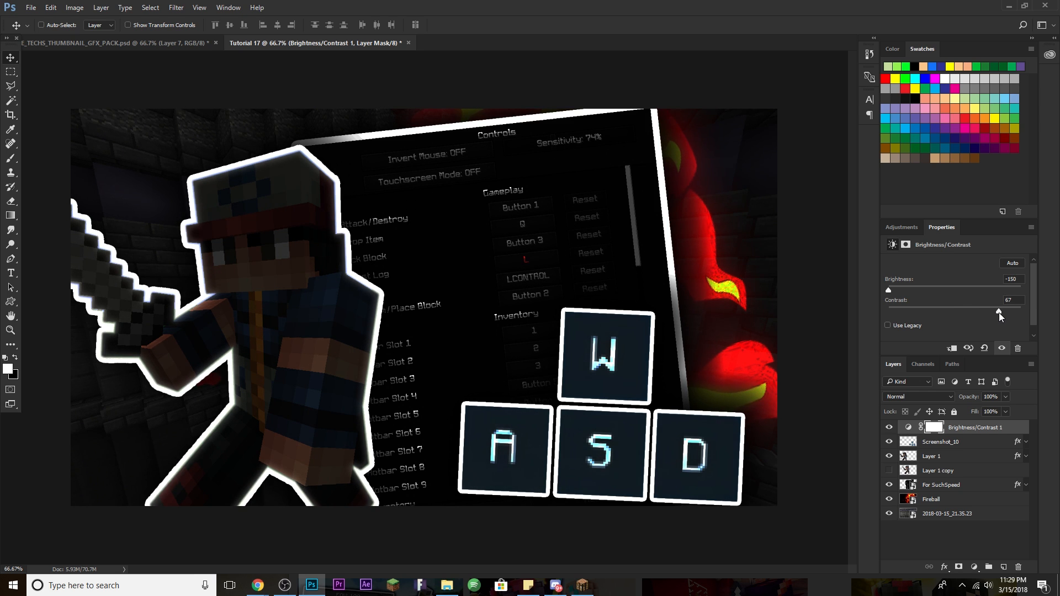
{"action": "left_click_drag", "start_coordinate": [997, 313], "coordinate": [1020, 312]}
{"action": "left_click_drag", "start_coordinate": [889, 289], "coordinate": [914, 293]}
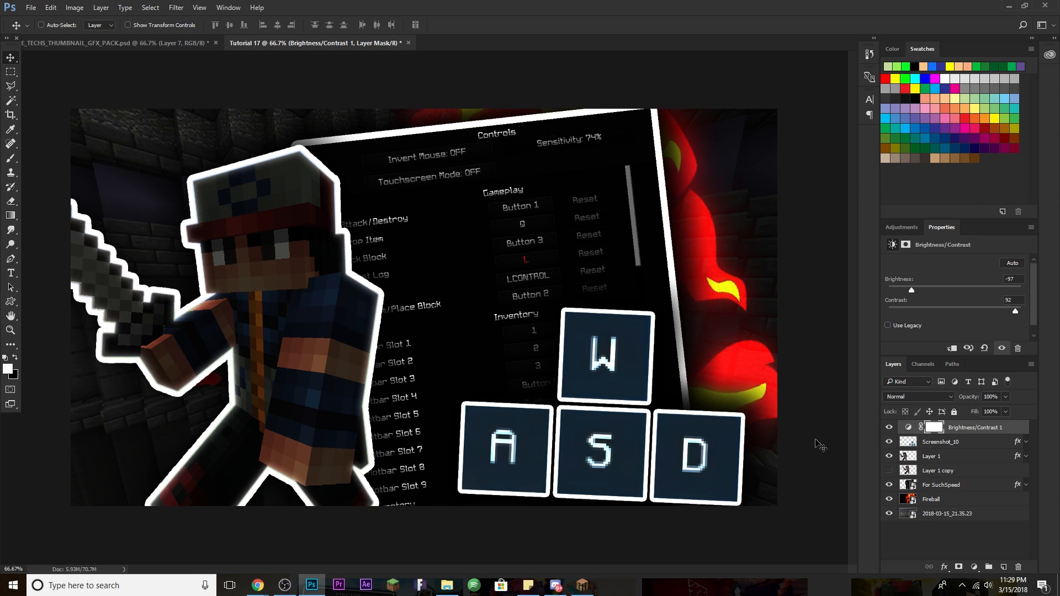
Step: Merge the Brightness/Contrast 1 adjustment with the Screenshot_10 layer and add a new Brightness/Contrast adjustment with brightness 35 and contrast 63
{"action": "left_click", "coordinate": [999, 428], "text": "ctrl"}
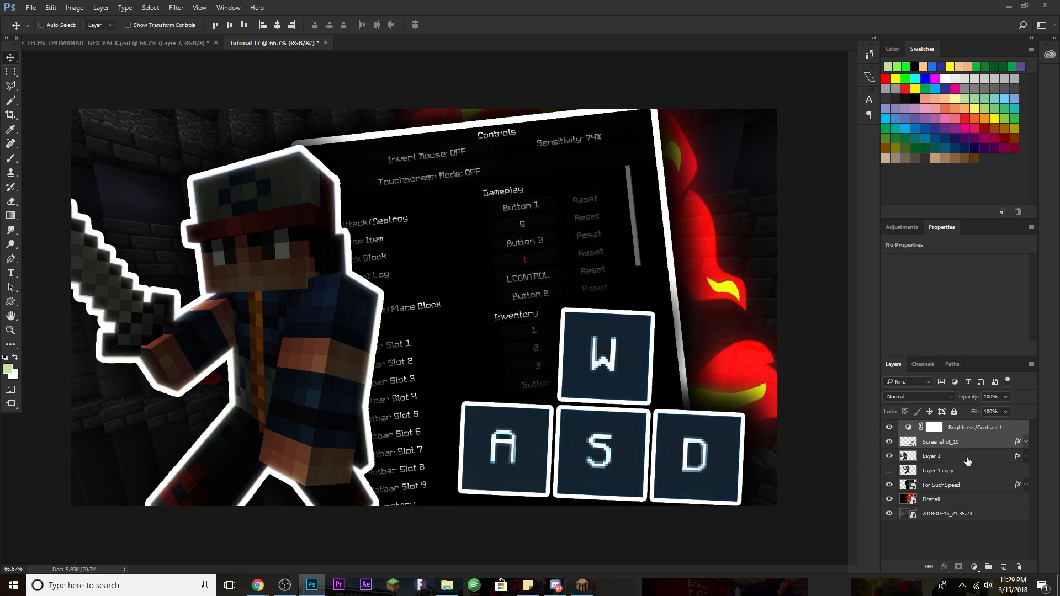
{"action": "key", "text": "ctrl+e"}
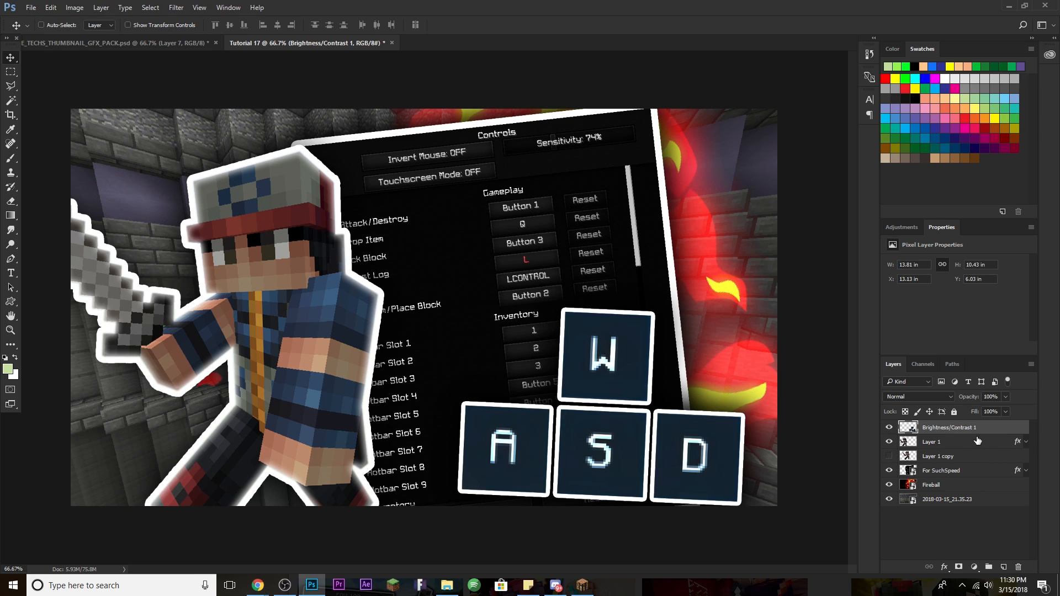
{"action": "left_click", "coordinate": [896, 228]}
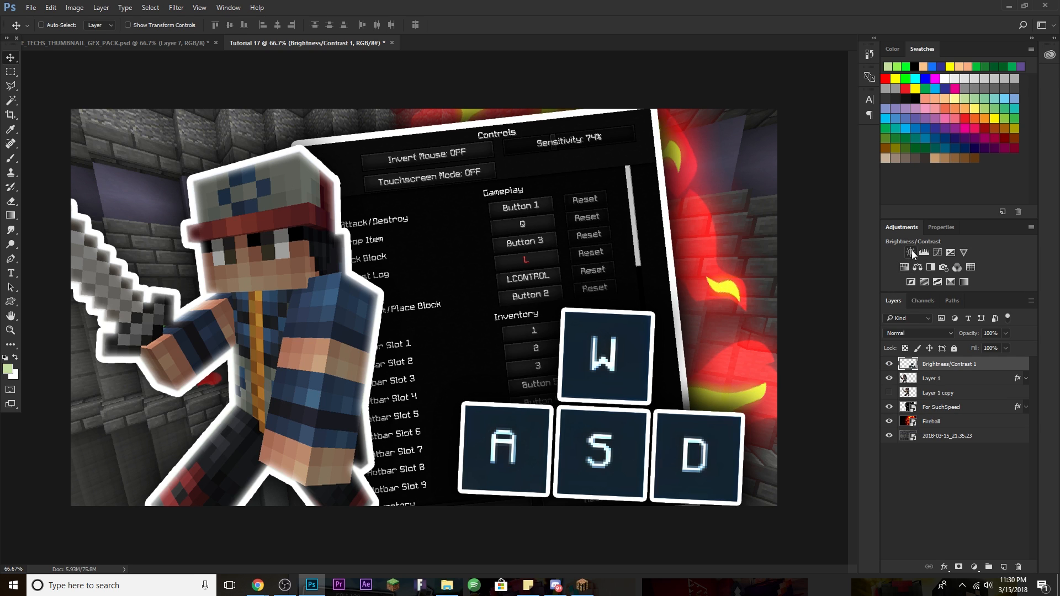
{"action": "left_click", "coordinate": [915, 253]}
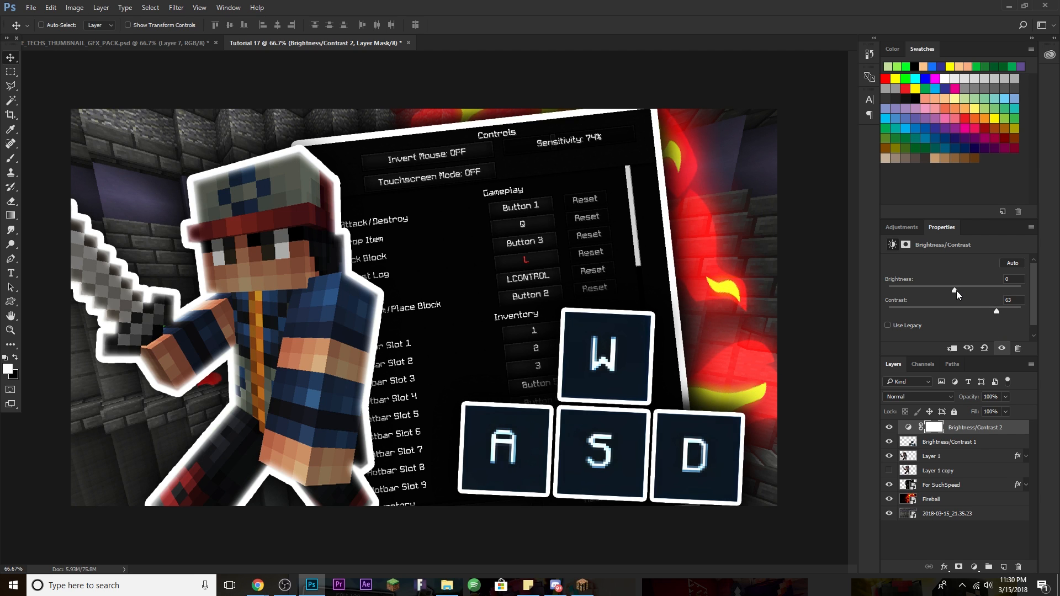
{"action": "left_click_drag", "start_coordinate": [956, 290], "coordinate": [970, 298]}
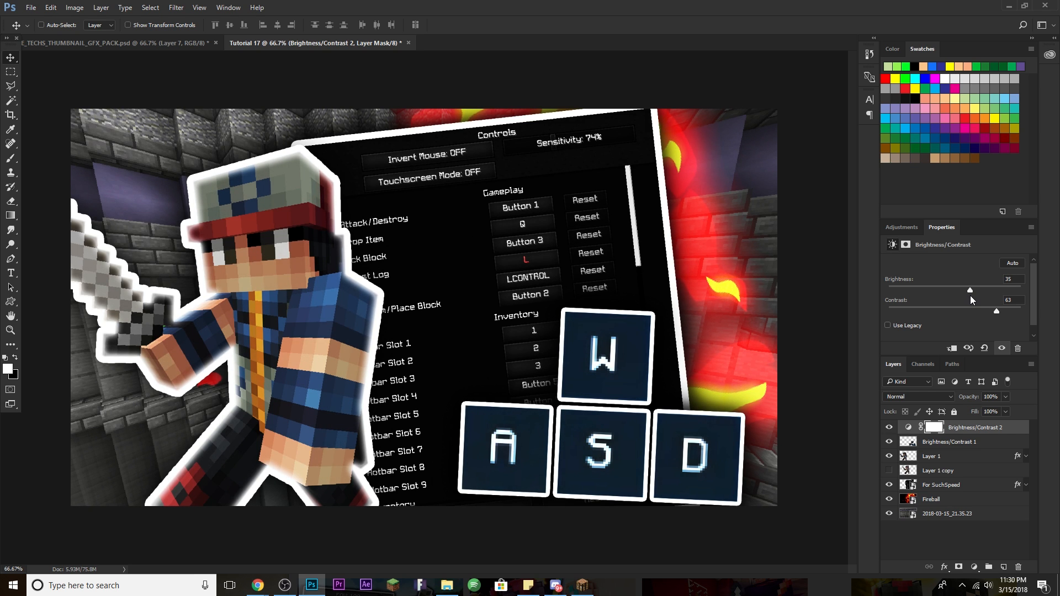
{"action": "left_click", "coordinate": [905, 224]}
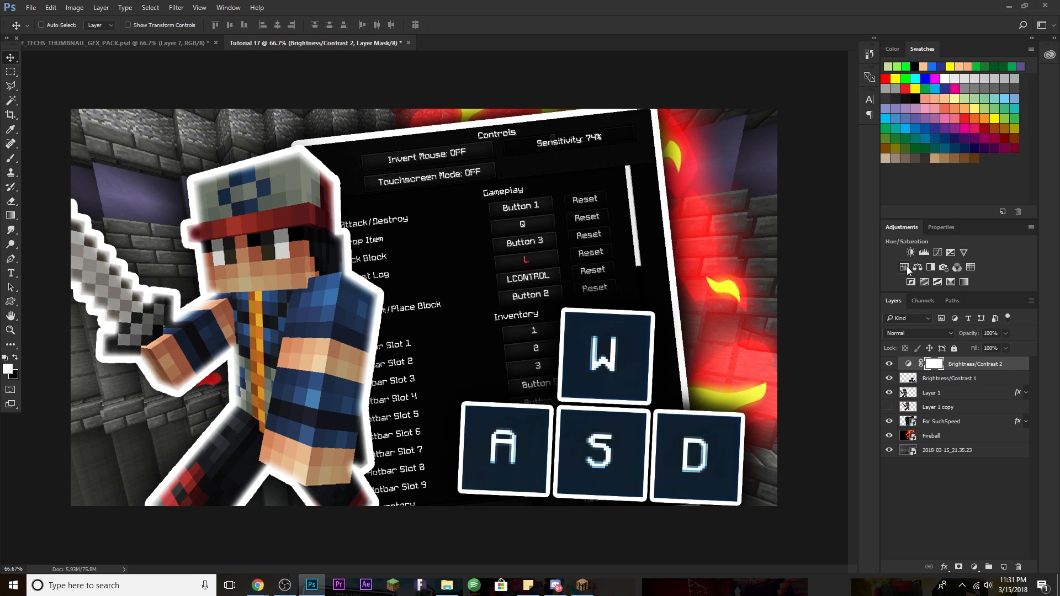
Step: Show Layer 1 copy, place it below the For SuchSpeed layer, and shift it so its sword sits behind the character's sword
{"action": "left_click", "coordinate": [889, 406]}
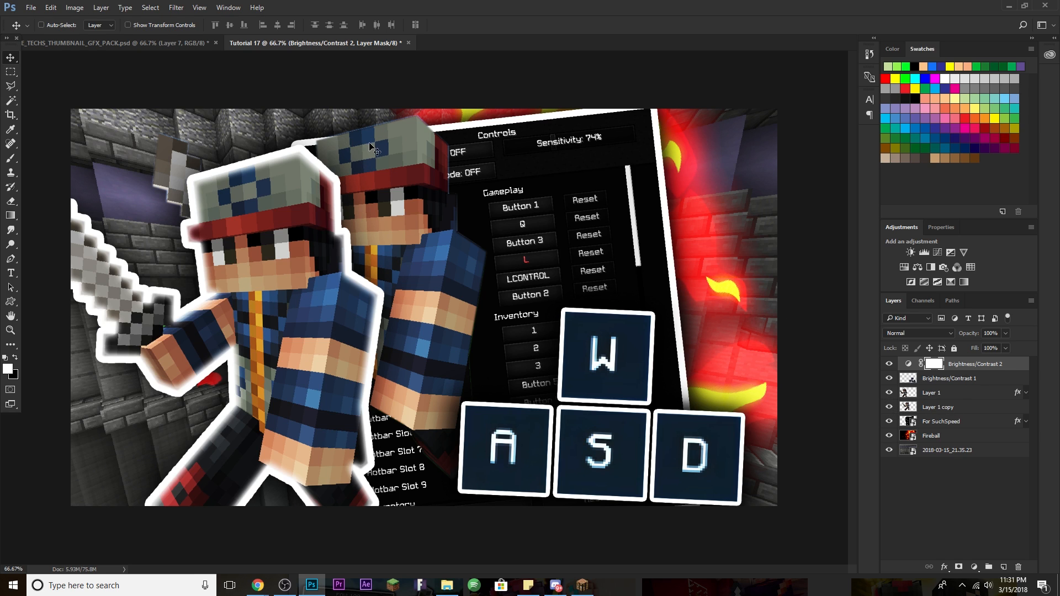
{"action": "left_click_drag", "start_coordinate": [962, 409], "coordinate": [963, 429]}
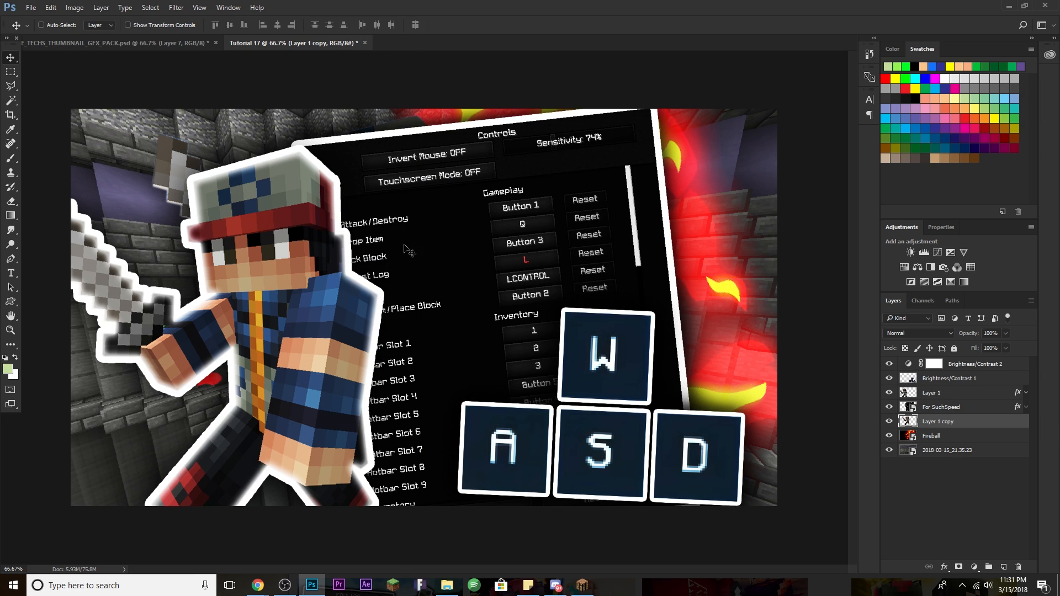
{"action": "left_click_drag", "start_coordinate": [163, 164], "coordinate": [113, 188]}
{"action": "mouse_move", "coordinate": [160, 246]}
{"action": "left_mouse_down"}
{"action": "mouse_move", "coordinate": [151, 236]}
{"action": "mouse_move", "coordinate": [158, 246]}
{"action": "left_mouse_up"}
Step: Rotate Layer 1 copy about 5° clockwise, apply the transformation, and nudge its sword slightly up and to the left
{"action": "key", "text": "ctrl+t"}
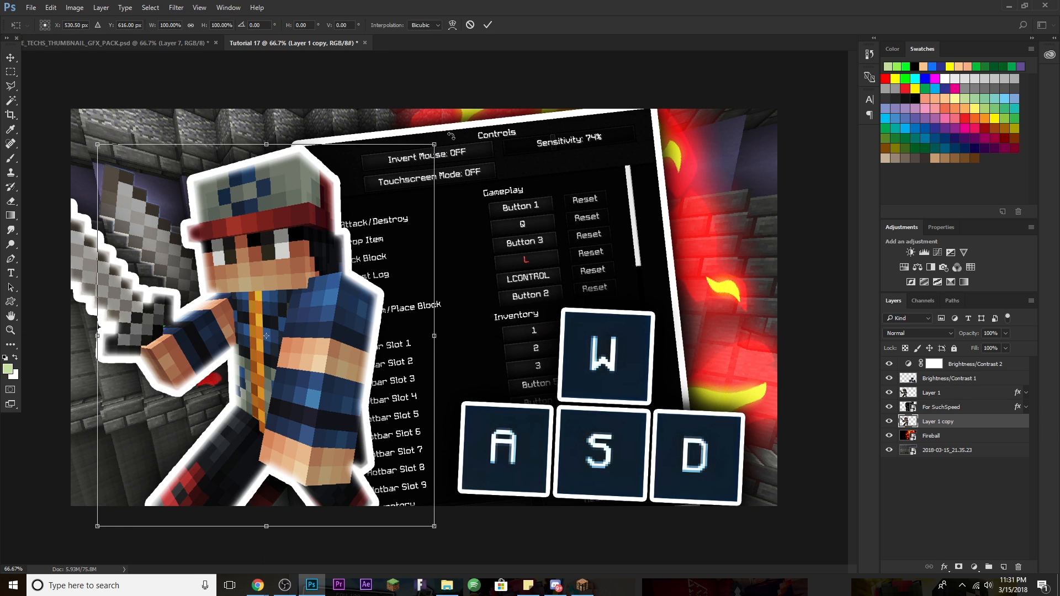
{"action": "left_click_drag", "start_coordinate": [452, 142], "coordinate": [463, 153]}
{"action": "left_click_drag", "start_coordinate": [394, 189], "coordinate": [389, 195]}
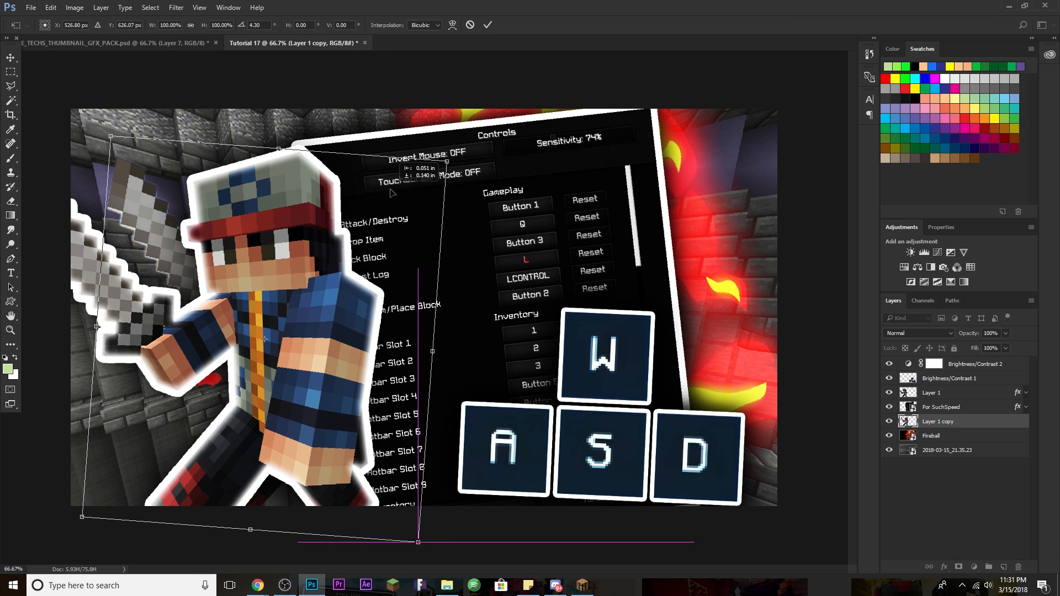
{"action": "left_click_drag", "start_coordinate": [461, 152], "coordinate": [467, 158]}
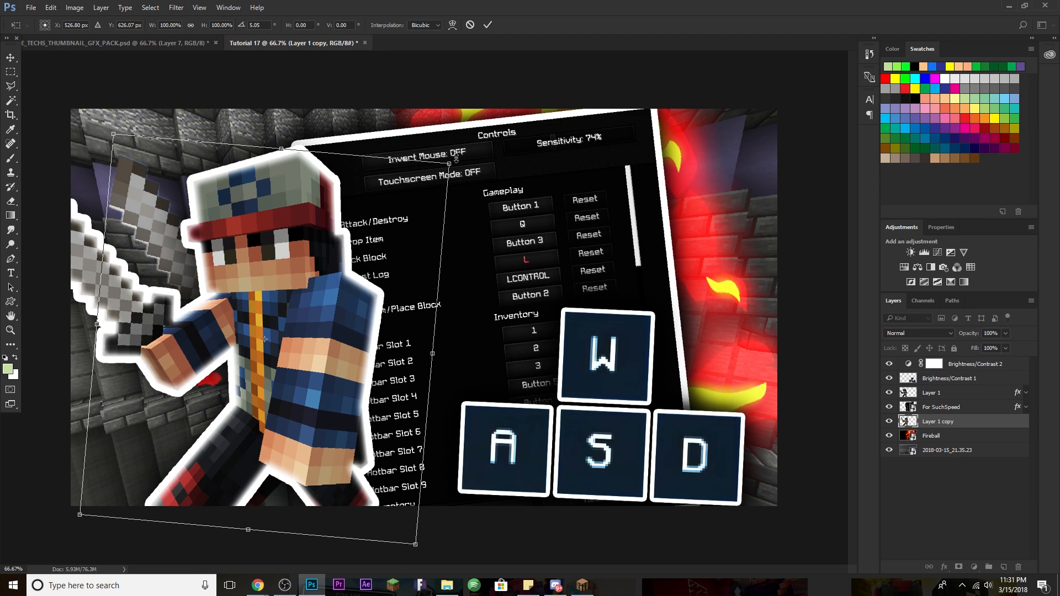
{"action": "key", "text": "Return"}
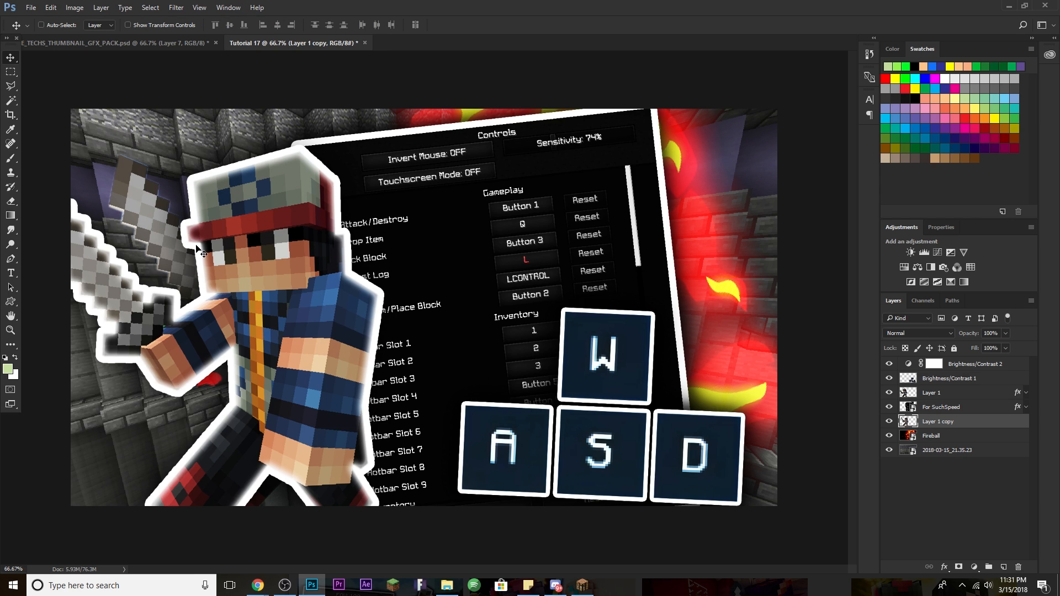
{"action": "left_click_drag", "start_coordinate": [163, 246], "coordinate": [154, 236]}
Step: Apply a Gaussian Blur with a 4.0 px radius to the stone background layer 2018-03-15_21.35.23
{"action": "left_click", "coordinate": [984, 454]}
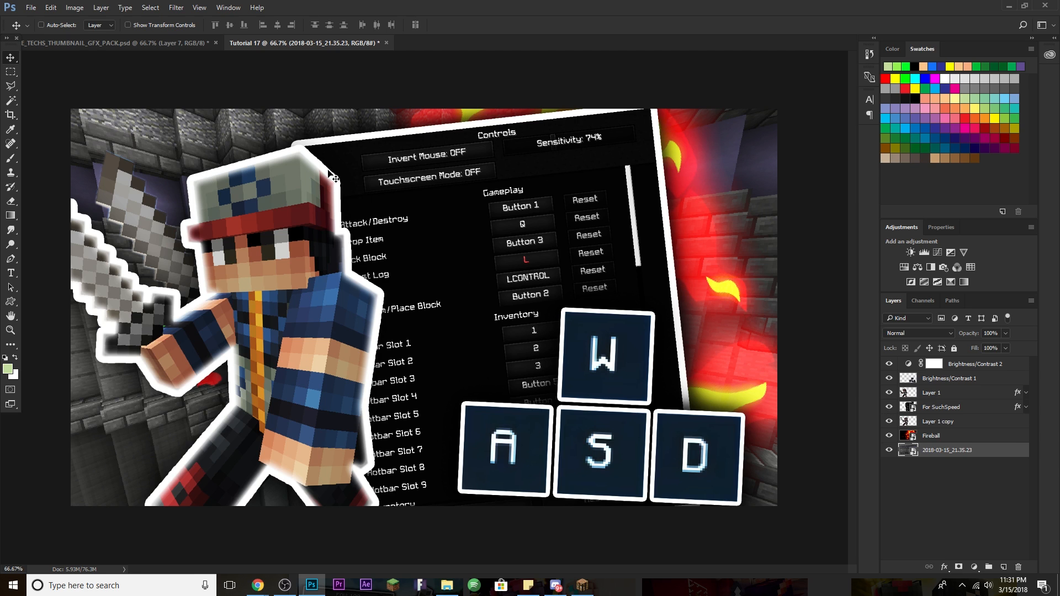
{"action": "left_click", "coordinate": [176, 7]}
{"action": "mouse_move", "coordinate": [199, 129]}
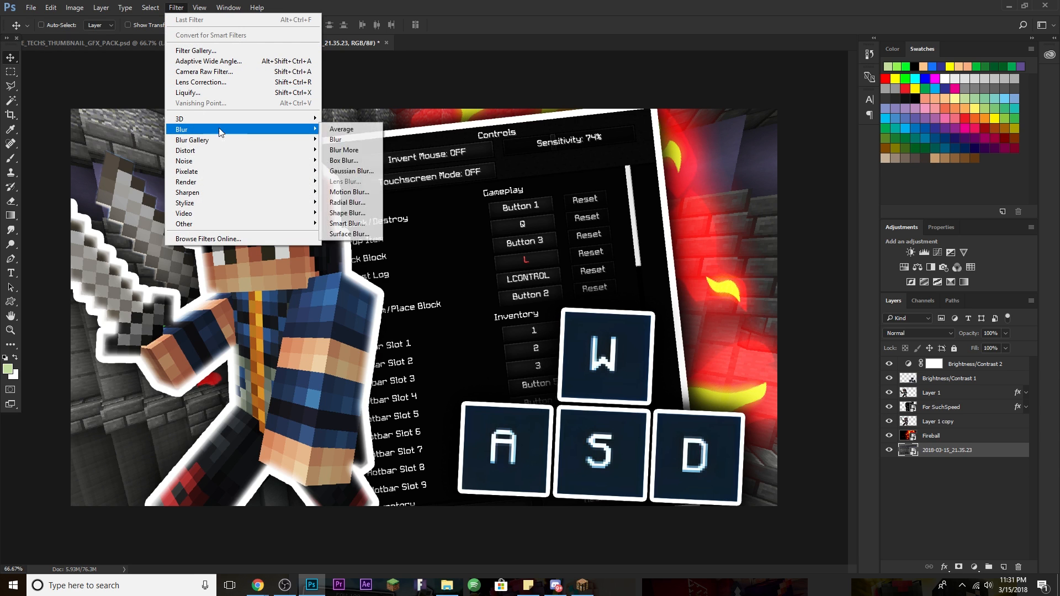
{"action": "left_click", "coordinate": [351, 171]}
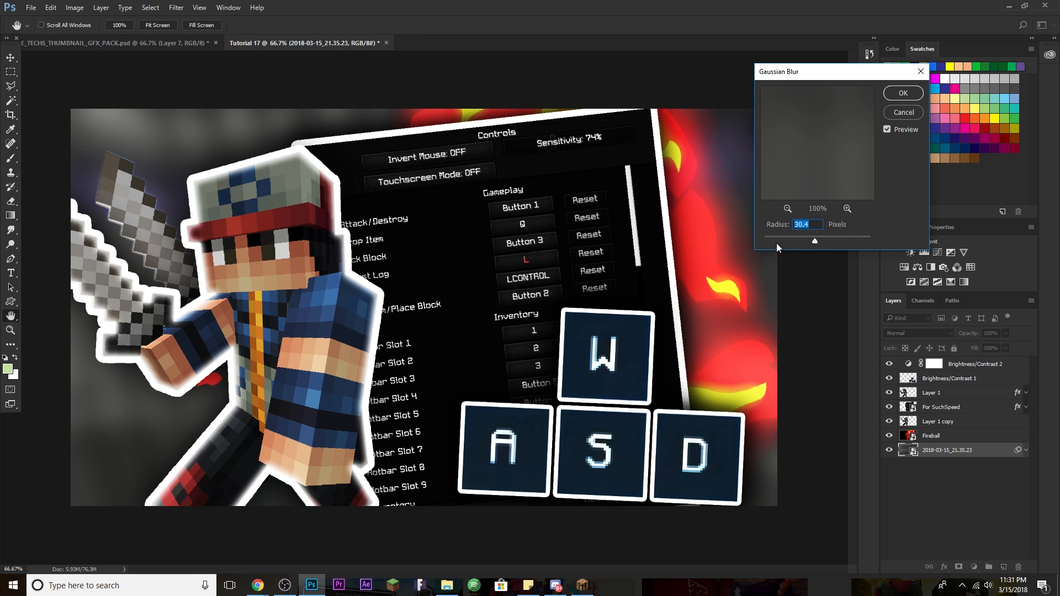
{"action": "left_click_drag", "start_coordinate": [812, 241], "coordinate": [793, 241]}
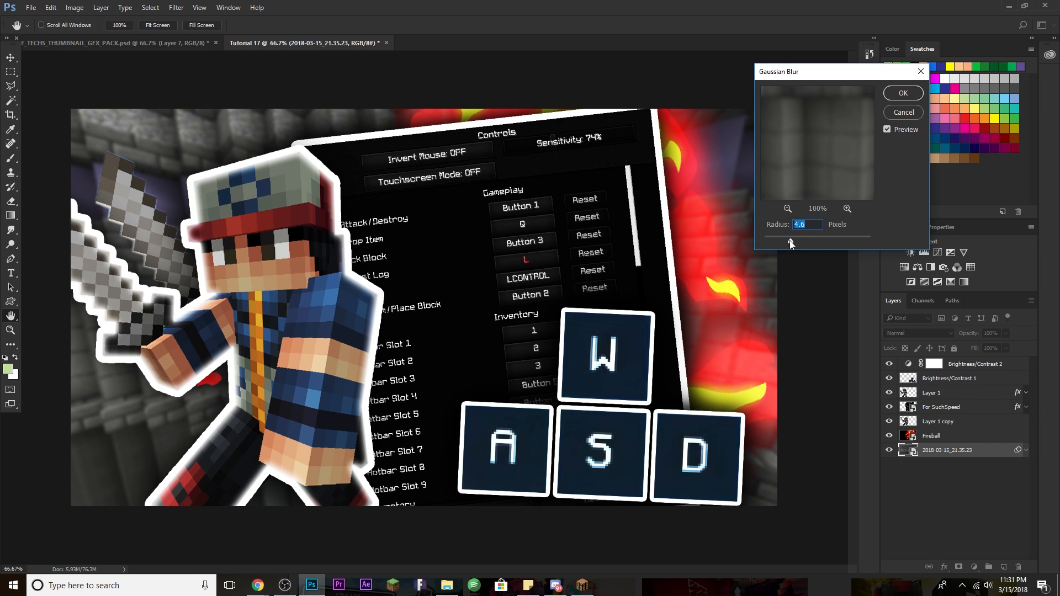
{"action": "left_click_drag", "start_coordinate": [787, 240], "coordinate": [786, 240]}
{"action": "left_click", "coordinate": [903, 93]}
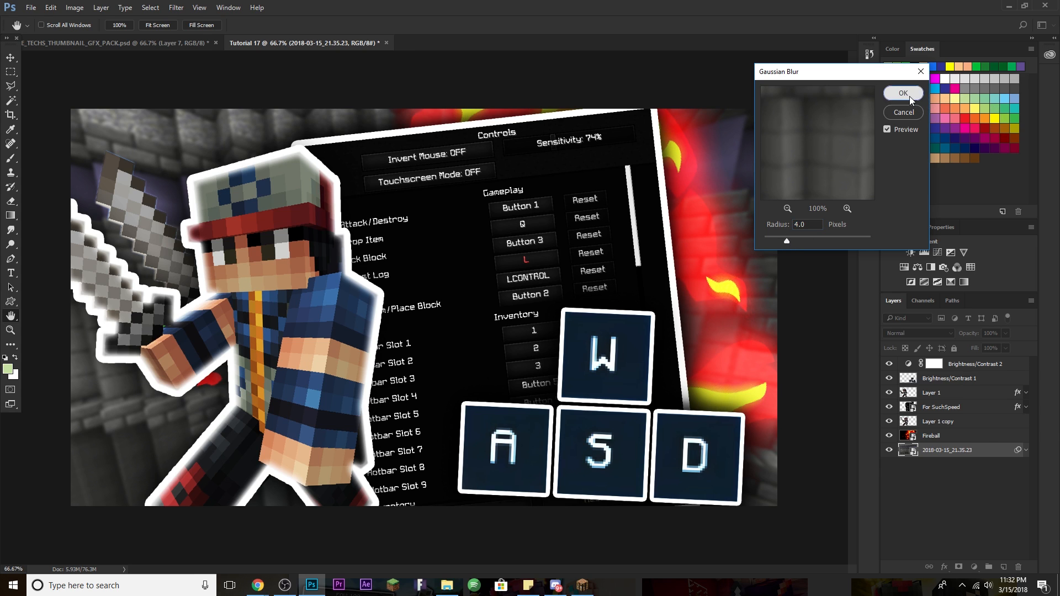
Step: Select Layer 1 copy and briefly hide and reshow it to check the sword behind the character
{"action": "left_click", "coordinate": [969, 397]}
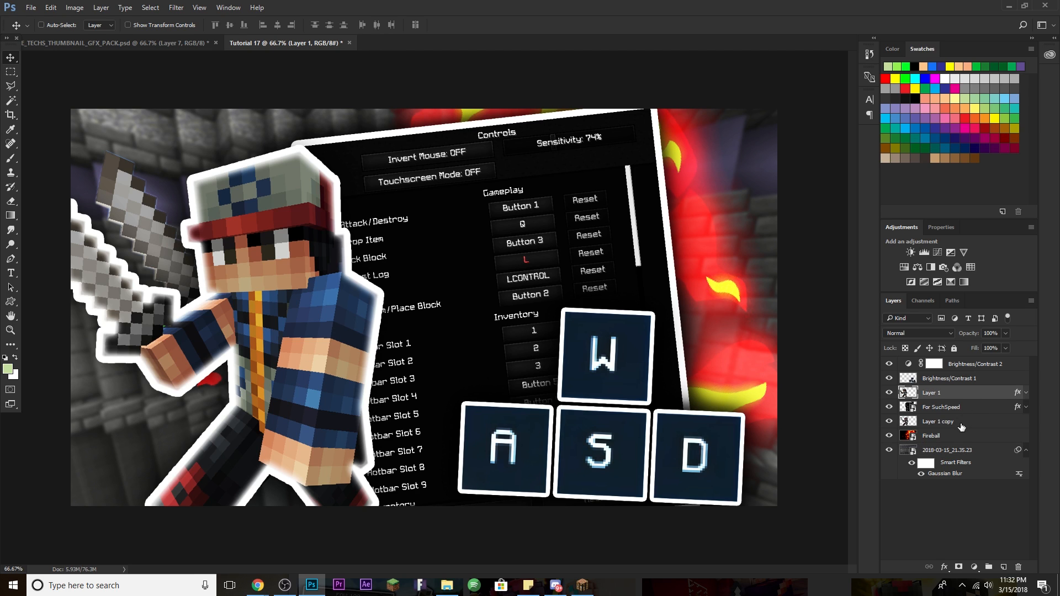
{"action": "left_click", "coordinate": [962, 422]}
{"action": "left_click", "coordinate": [890, 422]}
{"action": "left_click", "coordinate": [889, 421]}
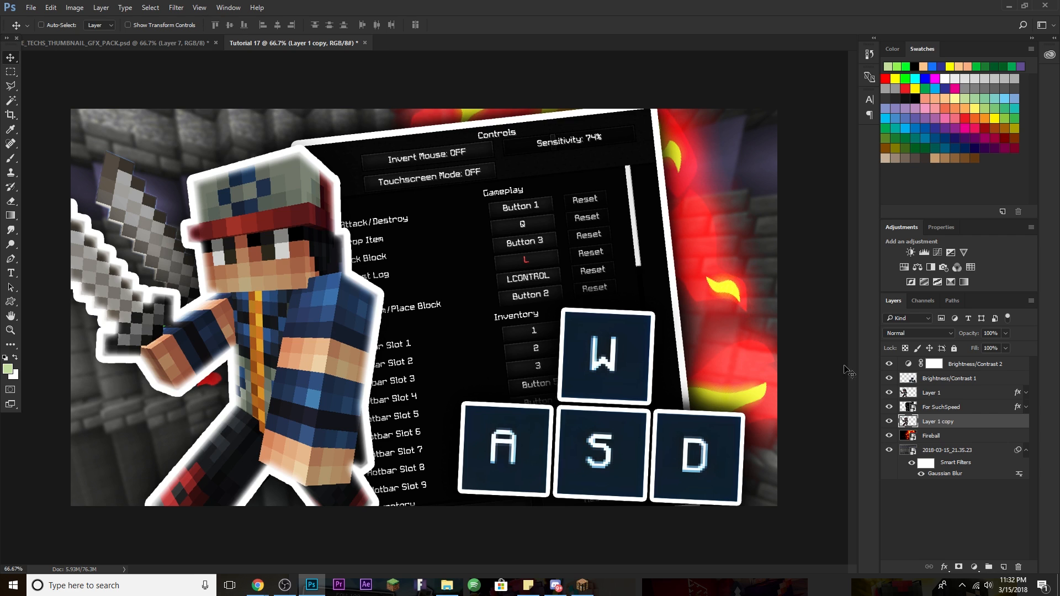
{"action": "left_click", "coordinate": [178, 9]}
{"action": "mouse_move", "coordinate": [227, 132]}
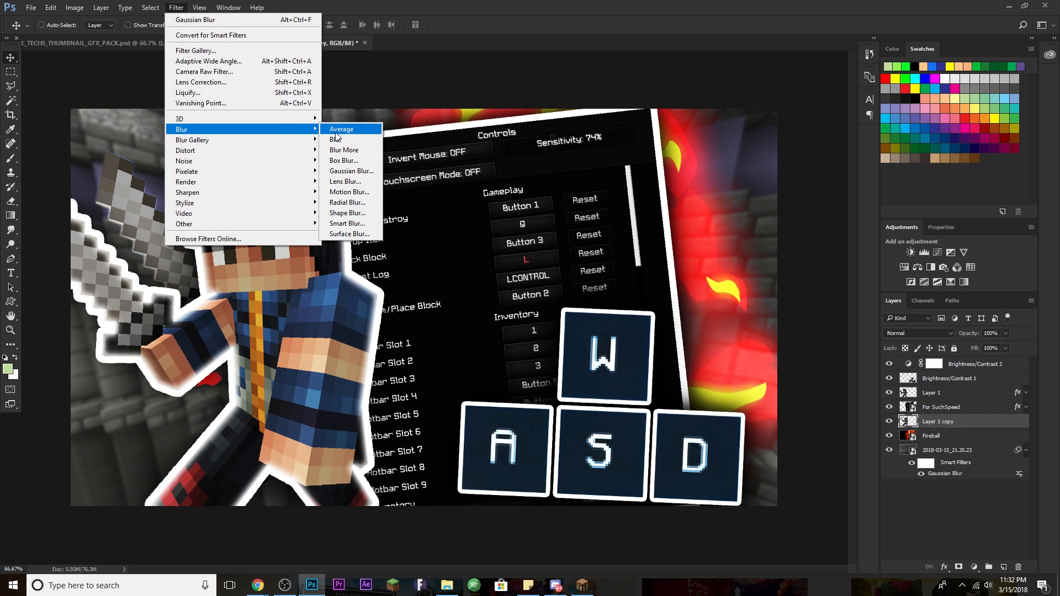
{"action": "left_click", "coordinate": [367, 172]}
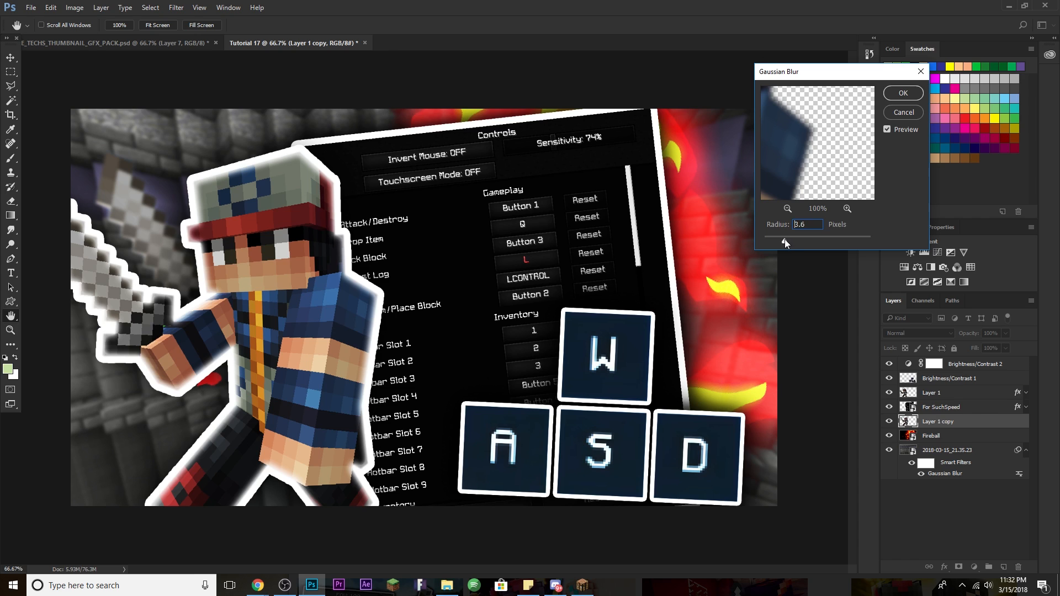
{"action": "left_click_drag", "start_coordinate": [781, 240], "coordinate": [780, 240]}
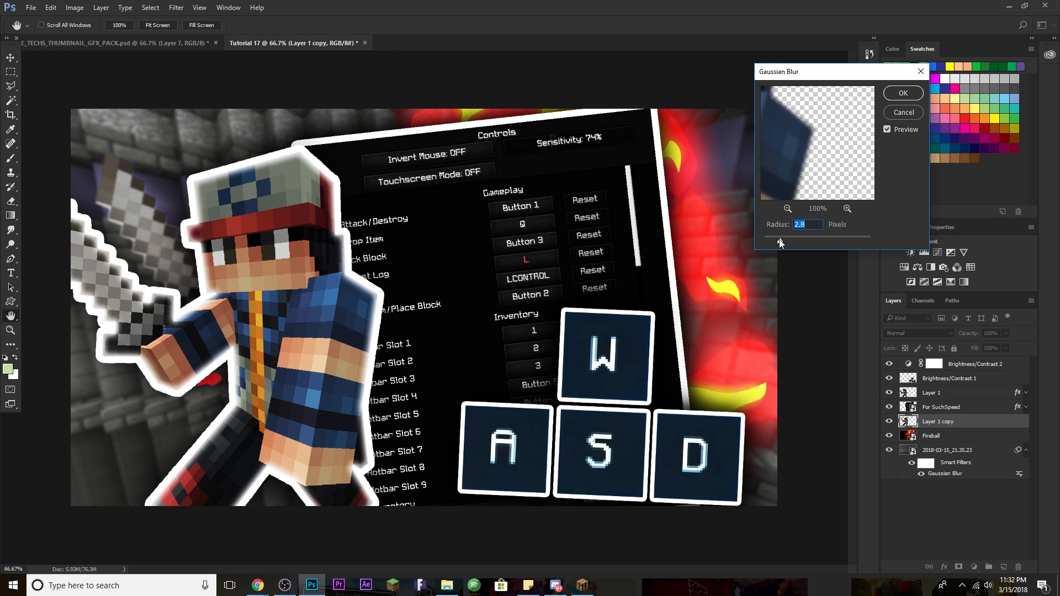
{"action": "key", "text": "Return"}
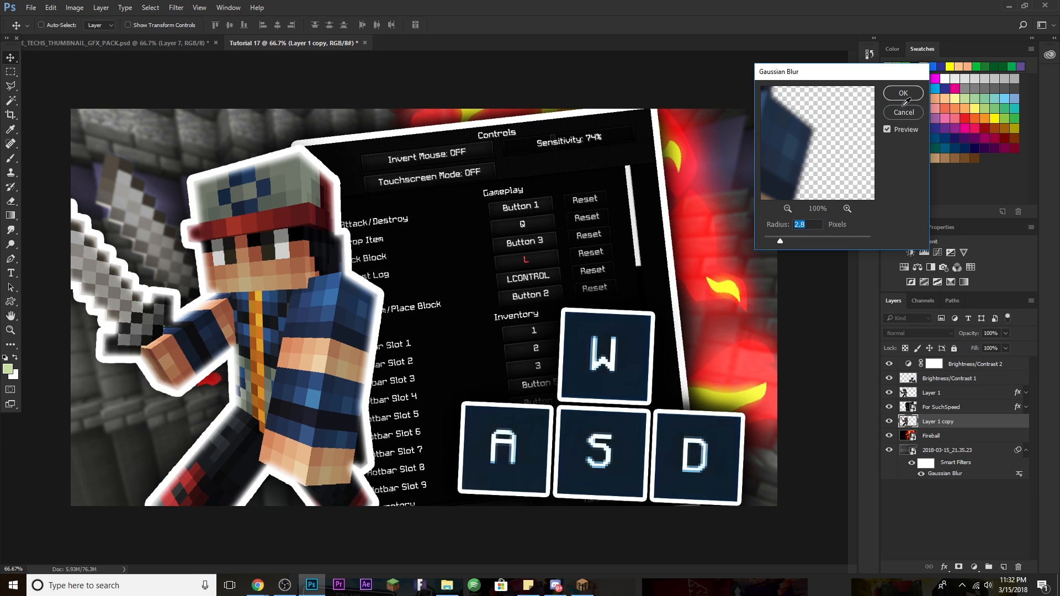
Step: Apply a slight horizontal Motion Blur at a 0° angle to the Layer 1 copy sword behind the character
{"action": "left_click", "coordinate": [184, 9]}
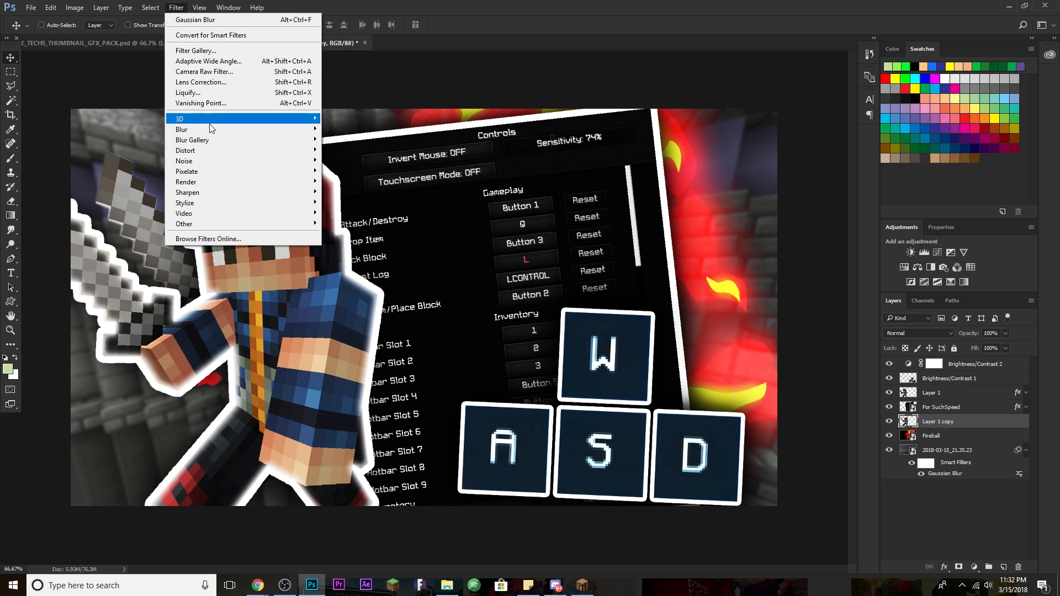
{"action": "mouse_move", "coordinate": [282, 129]}
{"action": "left_click", "coordinate": [352, 192]}
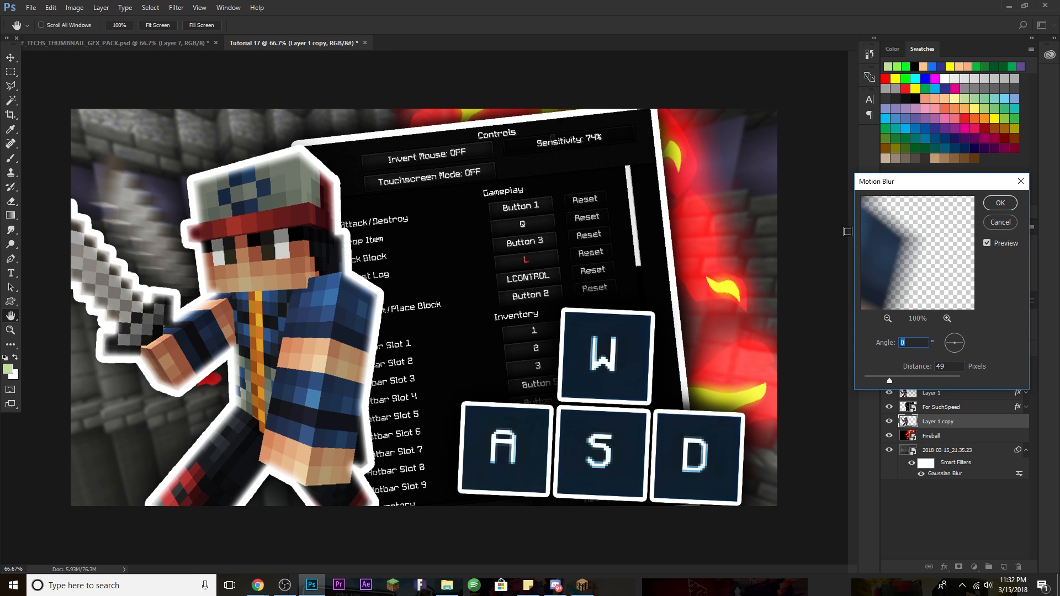
{"action": "left_click", "coordinate": [885, 380]}
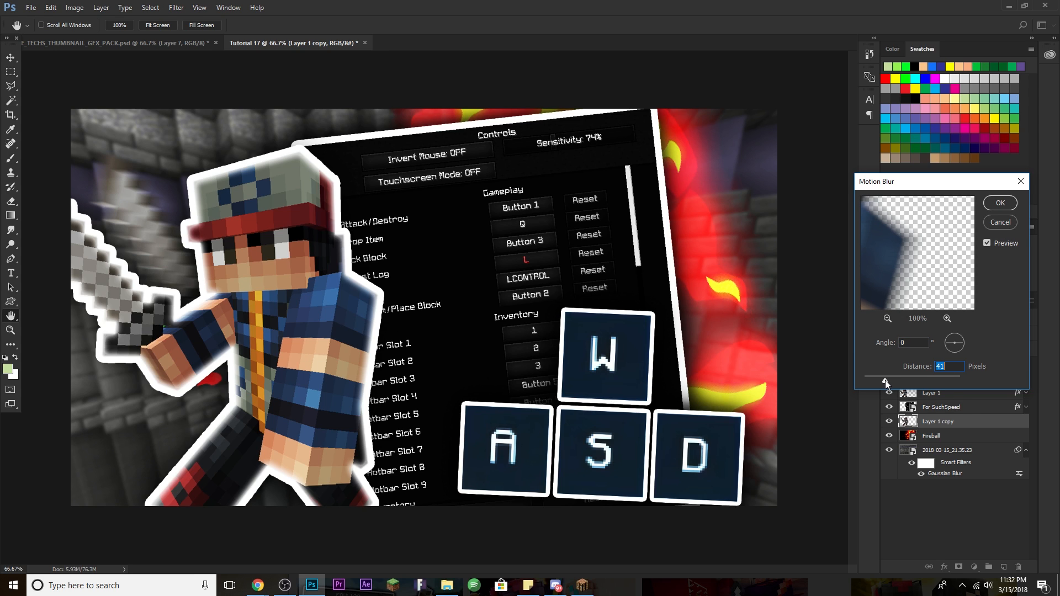
{"action": "left_click_drag", "start_coordinate": [883, 379], "coordinate": [876, 380]}
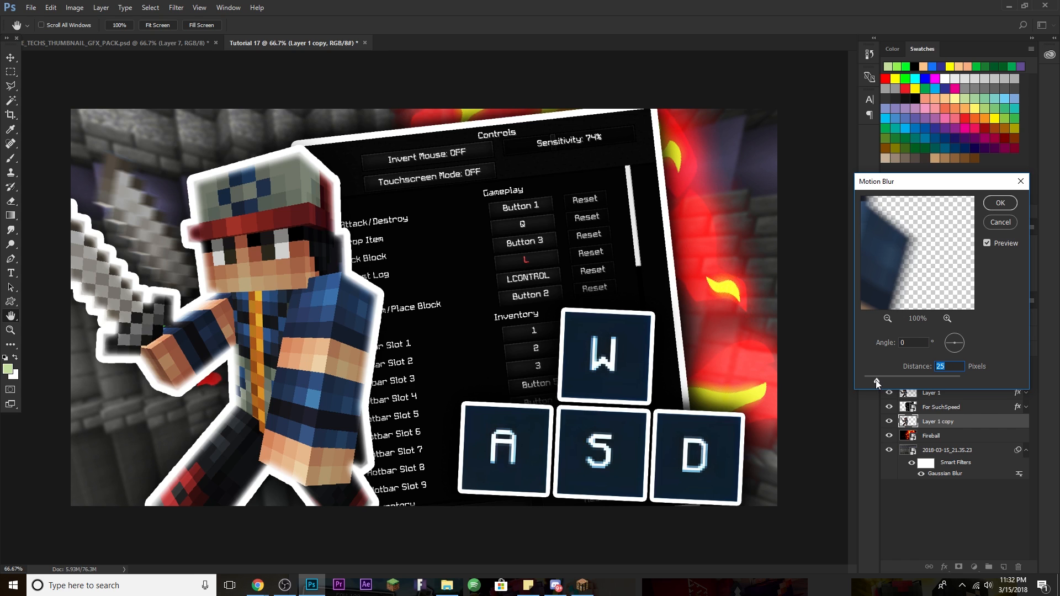
{"action": "left_click", "coordinate": [879, 377]}
{"action": "left_click_drag", "start_coordinate": [876, 381], "coordinate": [880, 379]}
{"action": "left_click", "coordinate": [1000, 205]}
{"action": "key", "text": "v"}
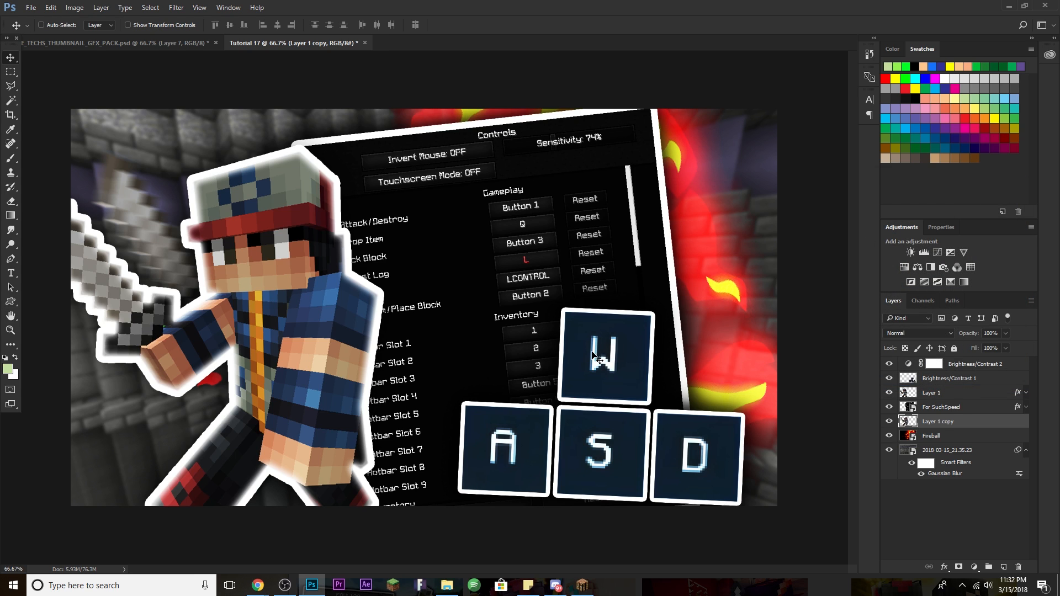
Step: Rotate the WASD keys layer about 1.9° clockwise, move it slightly upward and apply the transformation
{"action": "left_click", "coordinate": [981, 380]}
{"action": "key", "text": "ctrl+t"}
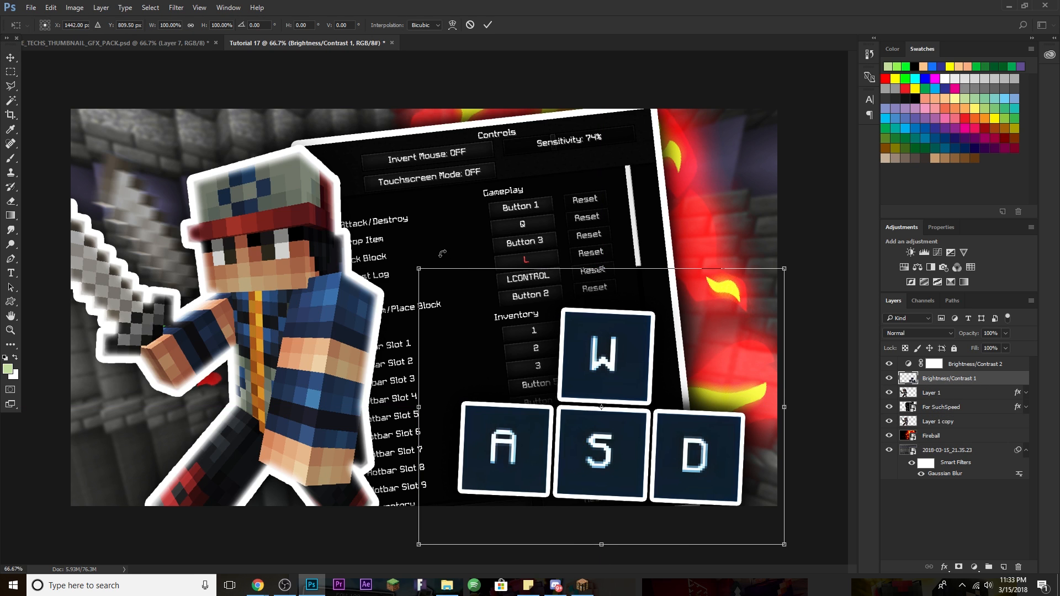
{"action": "left_click_drag", "start_coordinate": [410, 252], "coordinate": [418, 246]}
{"action": "left_click_drag", "start_coordinate": [620, 407], "coordinate": [622, 399]}
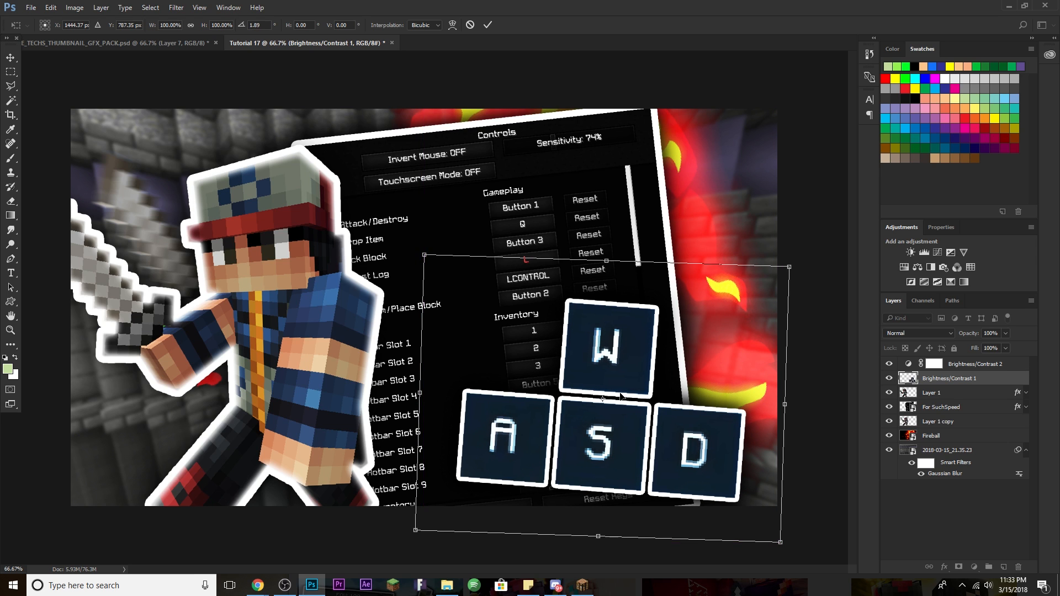
{"action": "key", "text": "Return"}
{"action": "scroll", "coordinate": [748, 391], "scroll_direction": "down", "scroll_amount": 2}
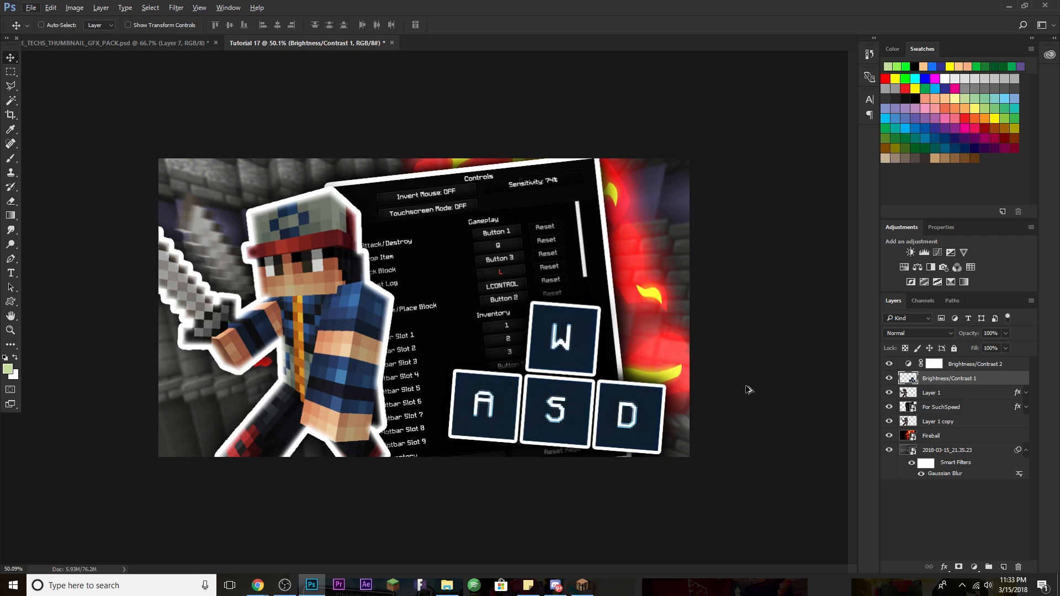
{"action": "scroll", "coordinate": [716, 384], "scroll_direction": "up", "scroll_amount": 1}
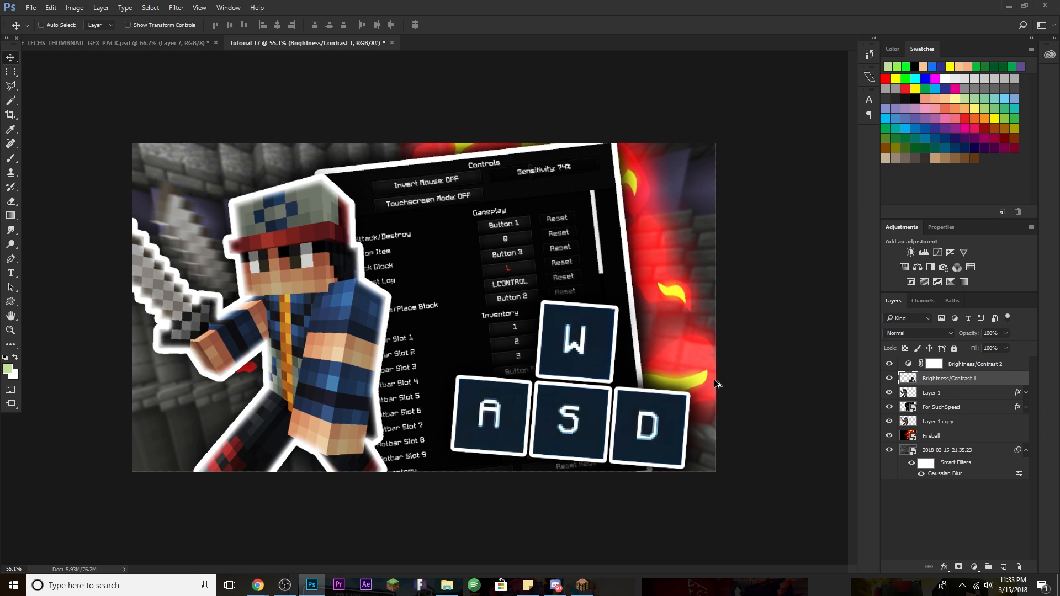